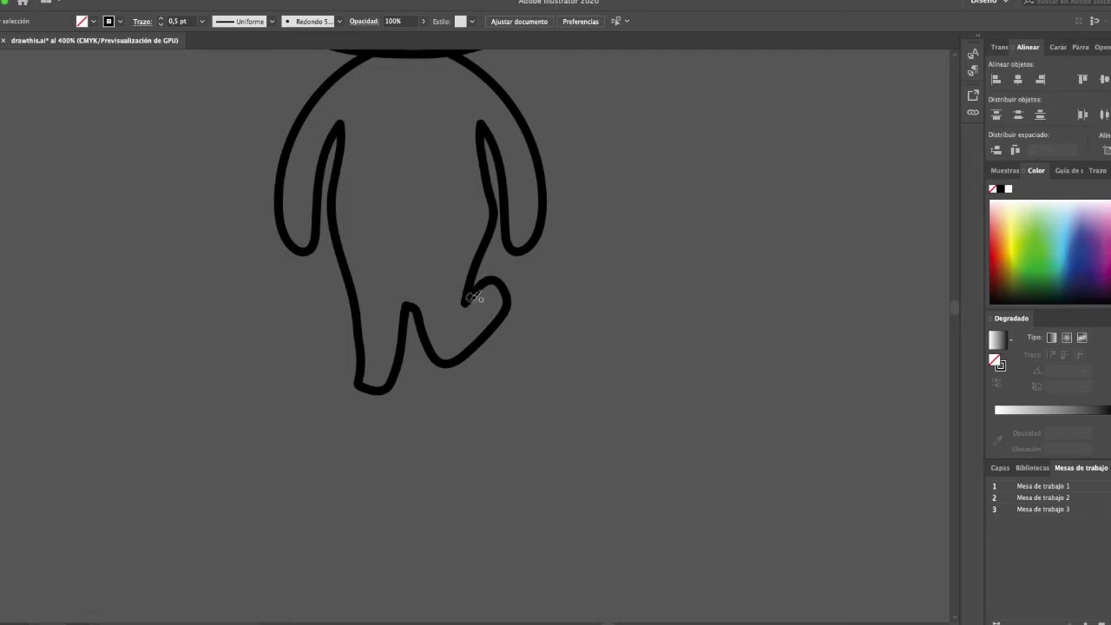
# Draw curved shoe lines across both feet with the Paintbrush and round off the toe of the standing foot.
pyautogui.moveTo(486, 303); pyautogui.dragTo(485, 332)
pyautogui.moveTo(403, 356); pyautogui.dragTo(361, 356)
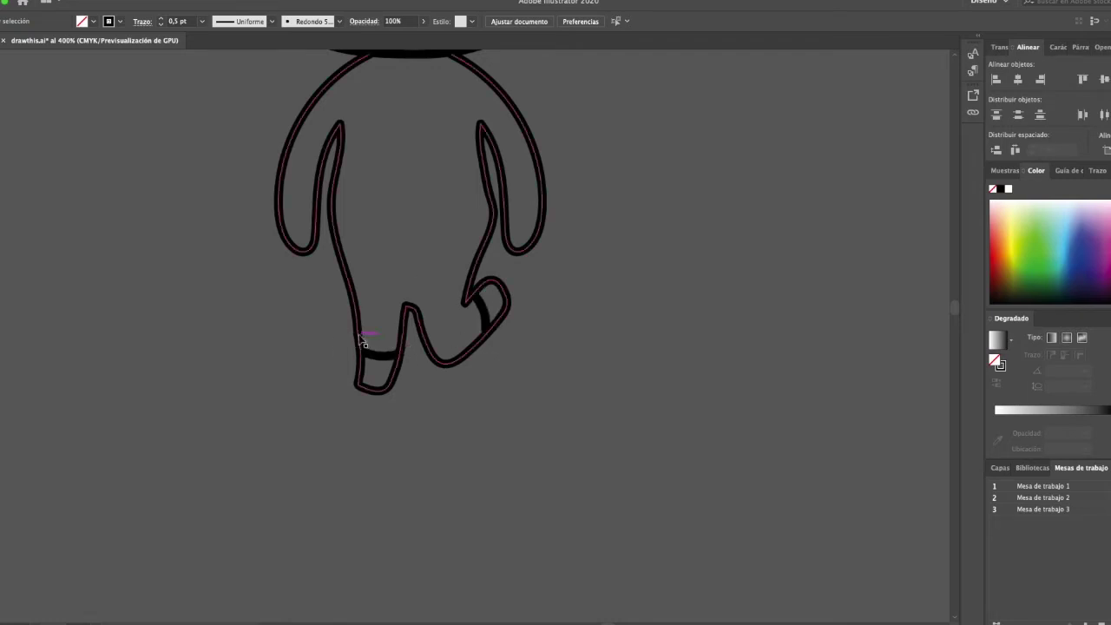
pyautogui.press('super+shift+a')
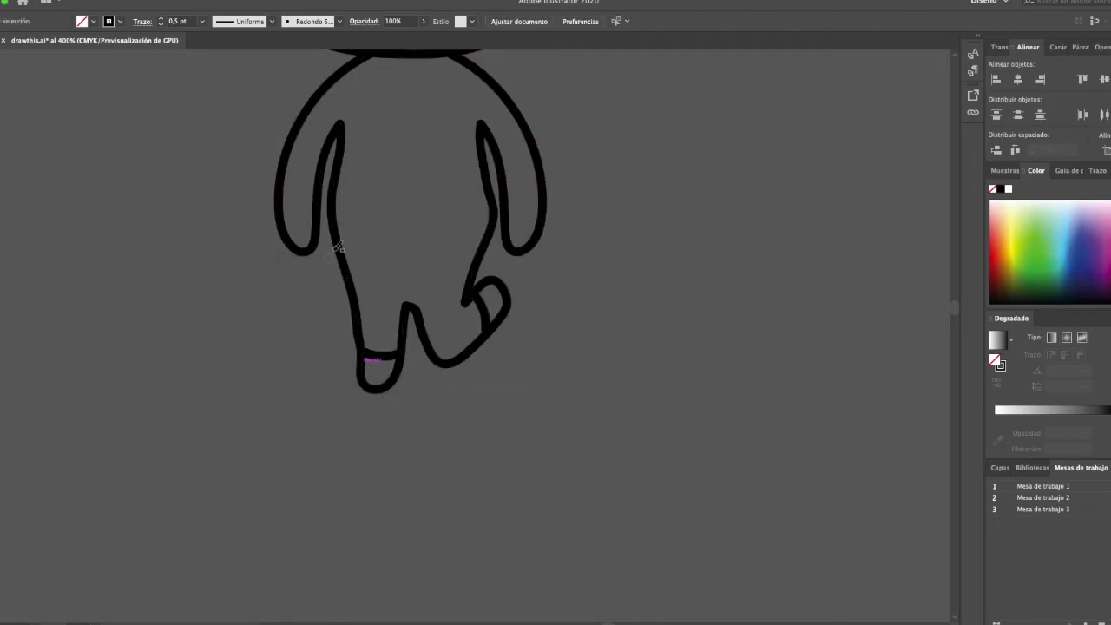
# Smooth the waist contour on the body's right side and draw the shirt's sides and curved hem over the hips.
pyautogui.scroll(2, 331, 258)
pyautogui.click(501, 176)
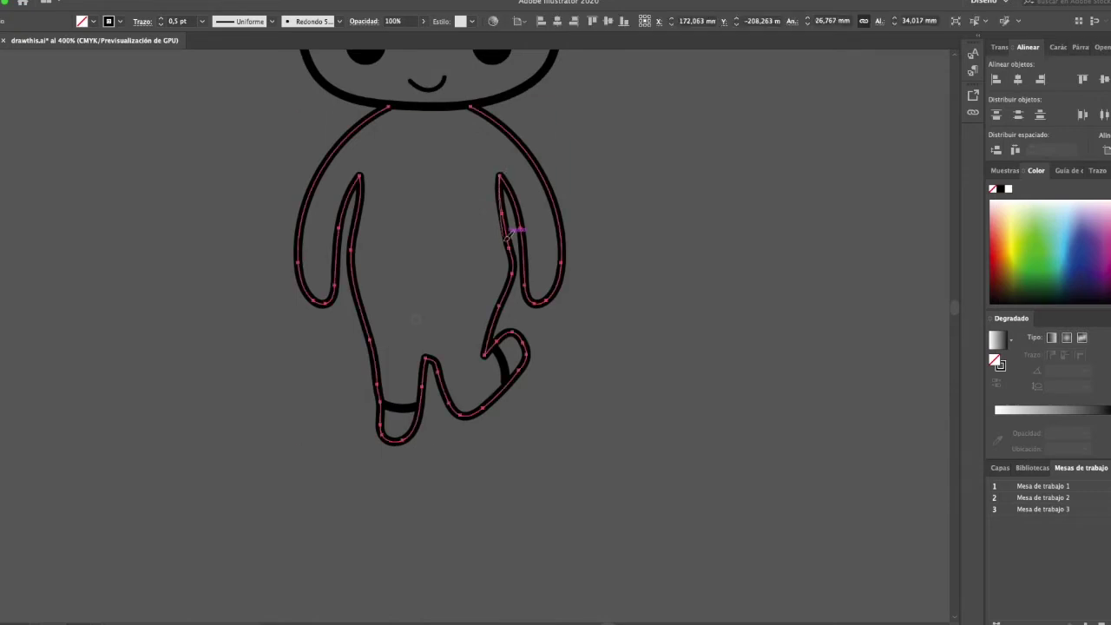
pyautogui.press('super+shift+a')
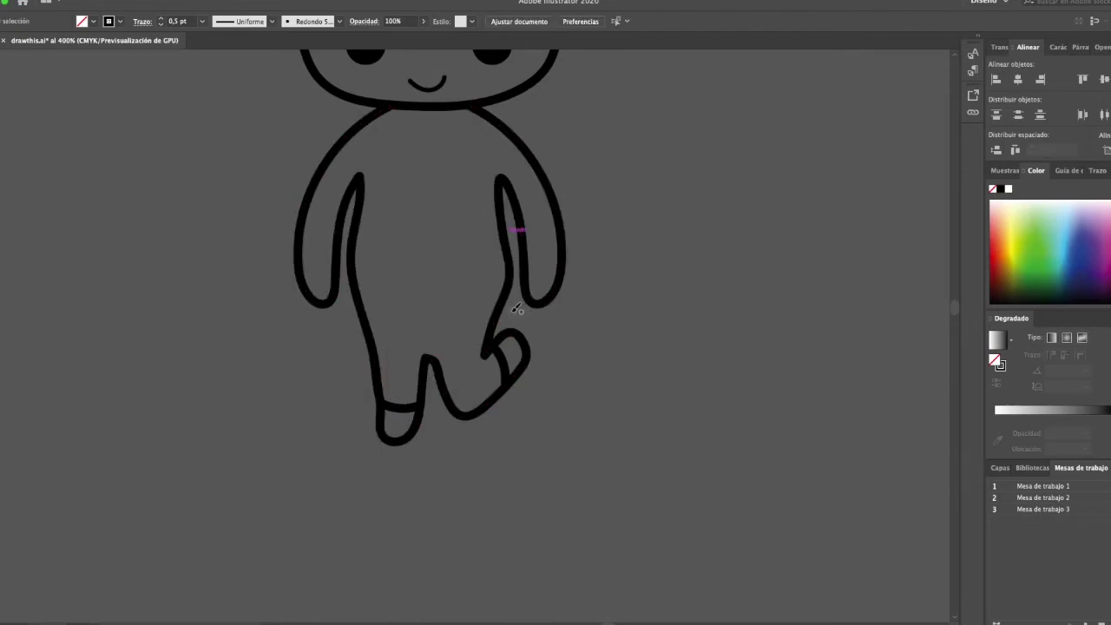
pyautogui.moveTo(496, 326)
pyautogui.mouseDown()
pyautogui.moveTo(358, 336)
pyautogui.moveTo(357, 187)
pyautogui.mouseUp()
pyautogui.moveTo(521, 210)
pyautogui.mouseDown()
pyautogui.moveTo(514, 286)
pyautogui.moveTo(462, 330)
pyautogui.mouseUp()
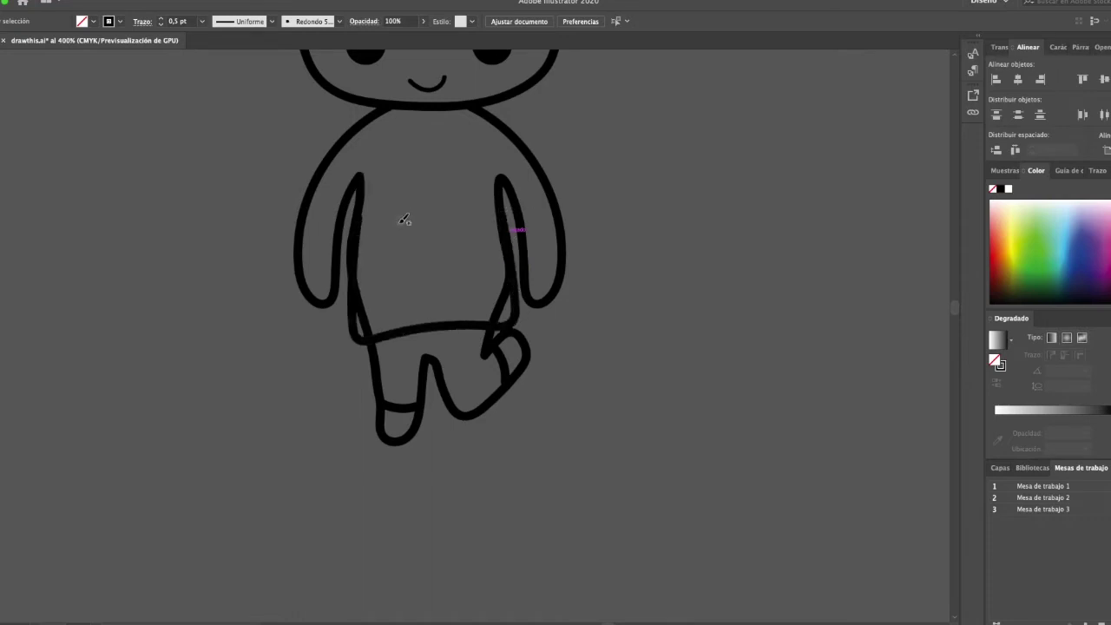
# Redraw the arm on the character's right side of the drawing as a bent arm raised beside the head.
pyautogui.keyDown('super'); pyautogui.click(520, 212); pyautogui.keyUp('super')
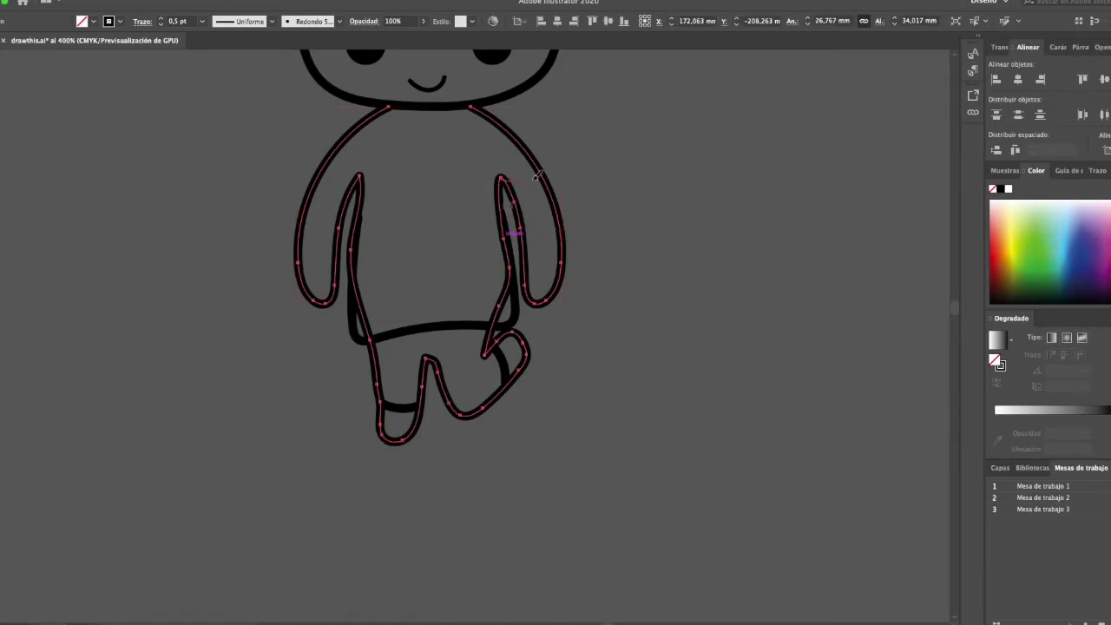
pyautogui.moveTo(591, 61); pyautogui.dragTo(561, 108)
pyautogui.press('super+minus')
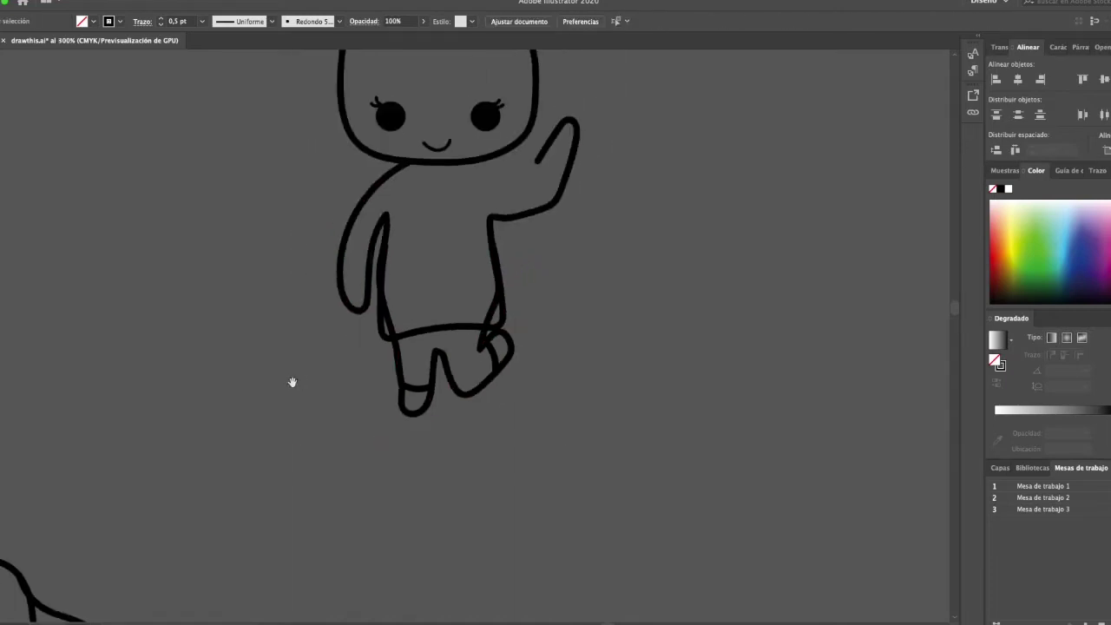
# Reshape the raised right arm into a wide sleeve joined to the neck and draw a rounded hand at its end.
pyautogui.moveTo(292, 382); pyautogui.dragTo(289, 534)
pyautogui.keyDown('super'); pyautogui.click(529, 323); pyautogui.keyUp('super')
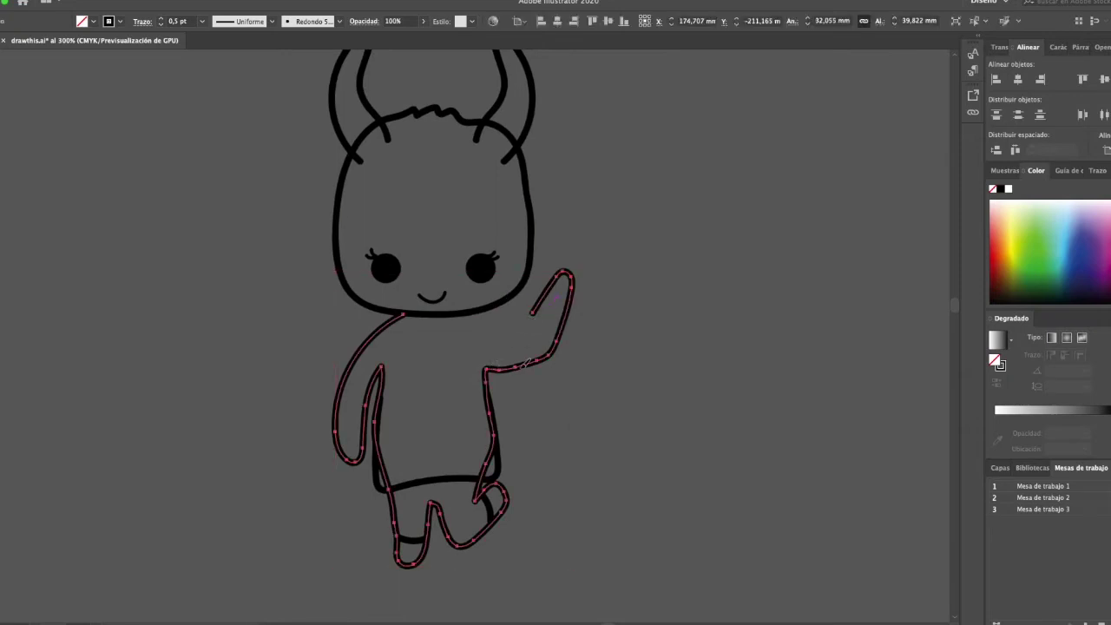
pyautogui.moveTo(494, 323); pyautogui.dragTo(486, 314)
pyautogui.press('super+z')
pyautogui.moveTo(475, 310); pyautogui.dragTo(478, 311)
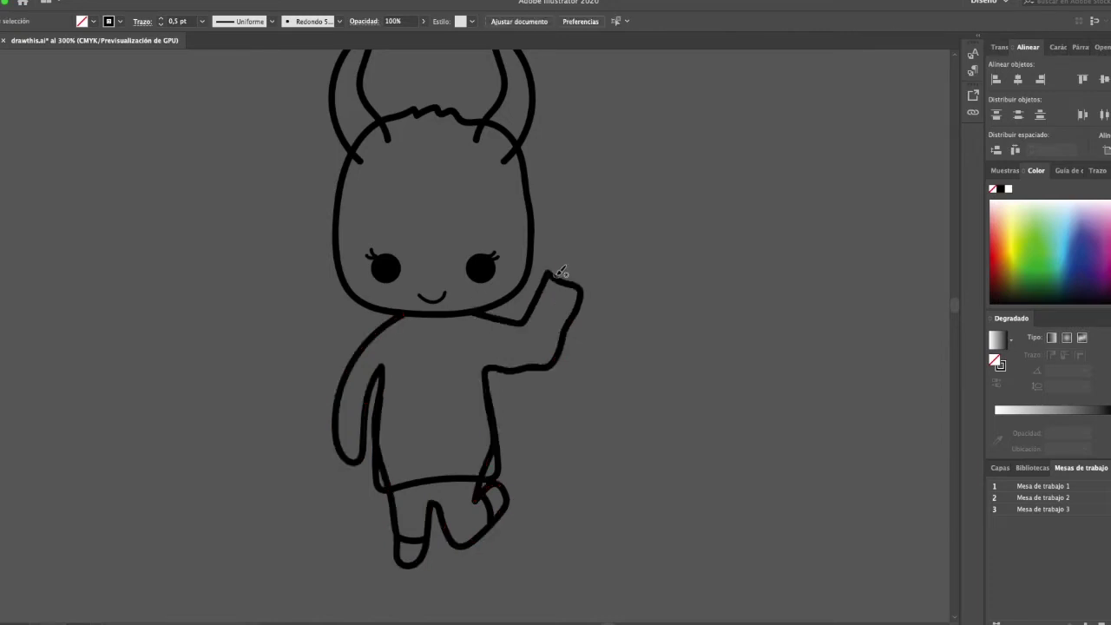
pyautogui.moveTo(586, 268); pyautogui.dragTo(580, 280)
# Redraw the left arm as a raised sleeve angled outward from the body and draw a small rounded hand on it.
pyautogui.keyDown('super'); pyautogui.click(344, 374); pyautogui.keyUp('super')
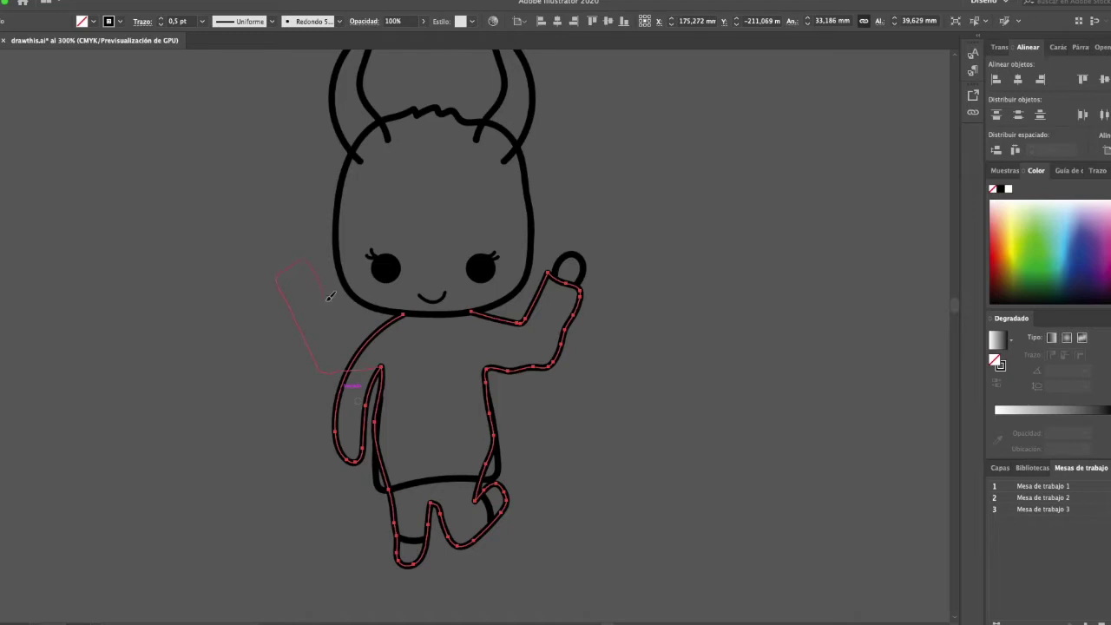
pyautogui.moveTo(378, 312); pyautogui.dragTo(380, 314)
pyautogui.moveTo(289, 240); pyautogui.dragTo(292, 272)
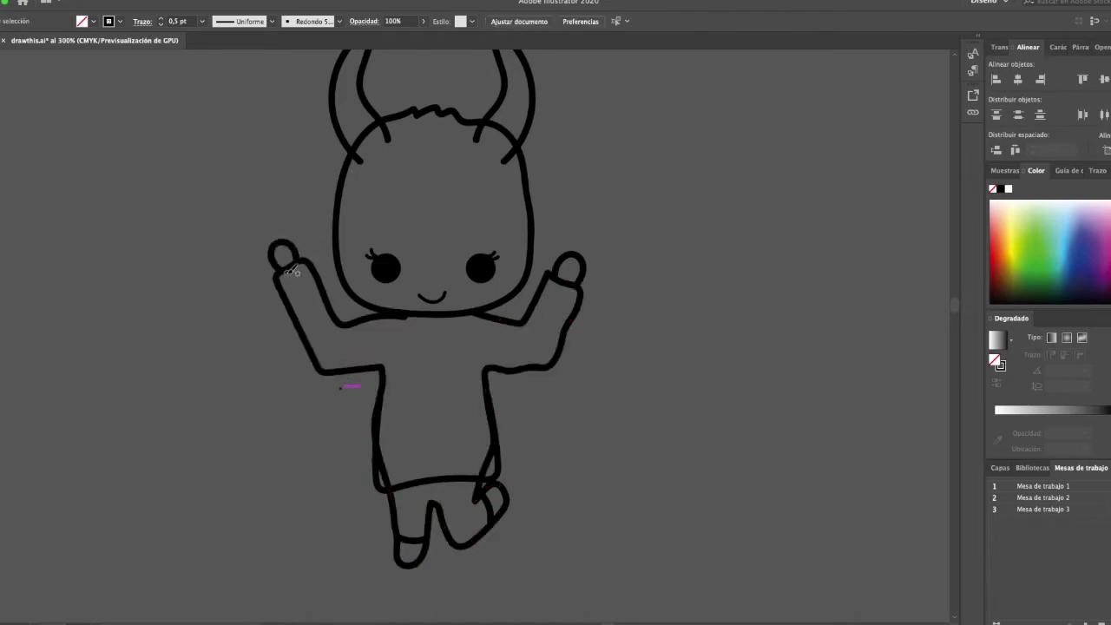
# Delete the left hand and redraw the left arm with a square elbow and an upright forearm beside the head.
pyautogui.keyDown('super'); pyautogui.click(300, 330); pyautogui.keyUp('super')
pyautogui.keyDown('super'); pyautogui.click(293, 263); pyautogui.keyUp('super')
pyautogui.press('Delete')
pyautogui.keyDown('super'); pyautogui.click(299, 329); pyautogui.keyUp('super')
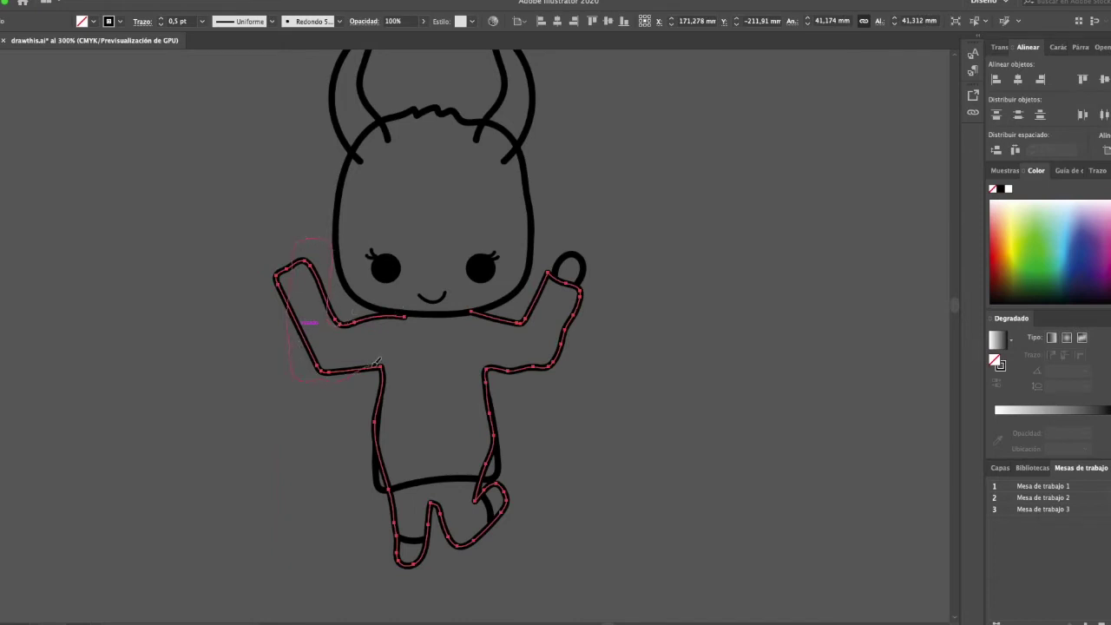
pyautogui.moveTo(375, 362); pyautogui.dragTo(377, 366)
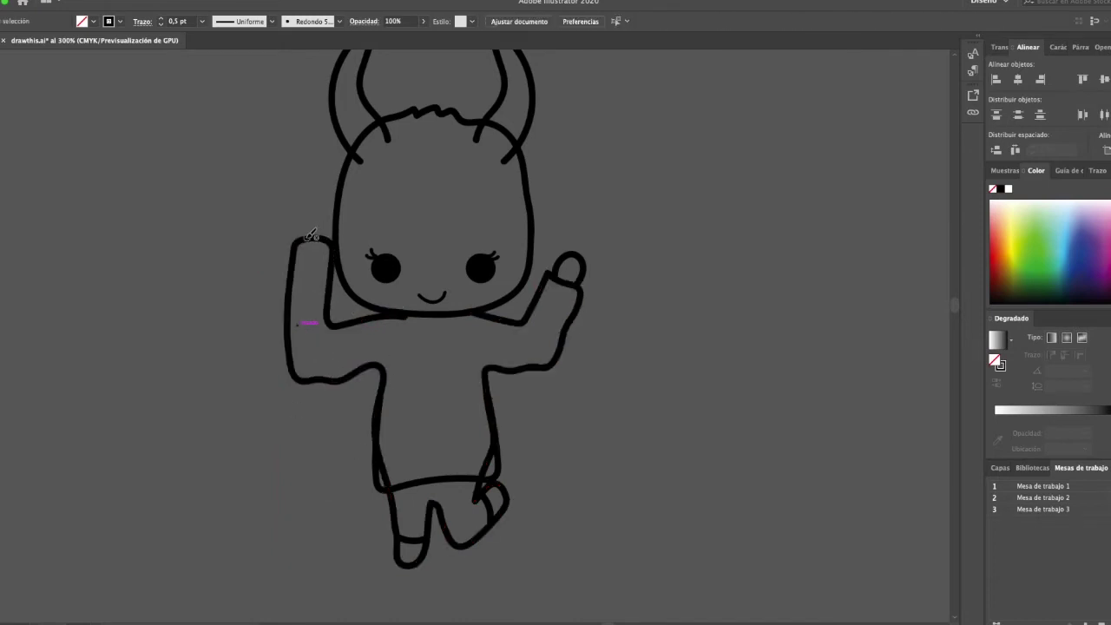
pyautogui.keyDown('super'); pyautogui.click(521, 323); pyautogui.keyUp('super')
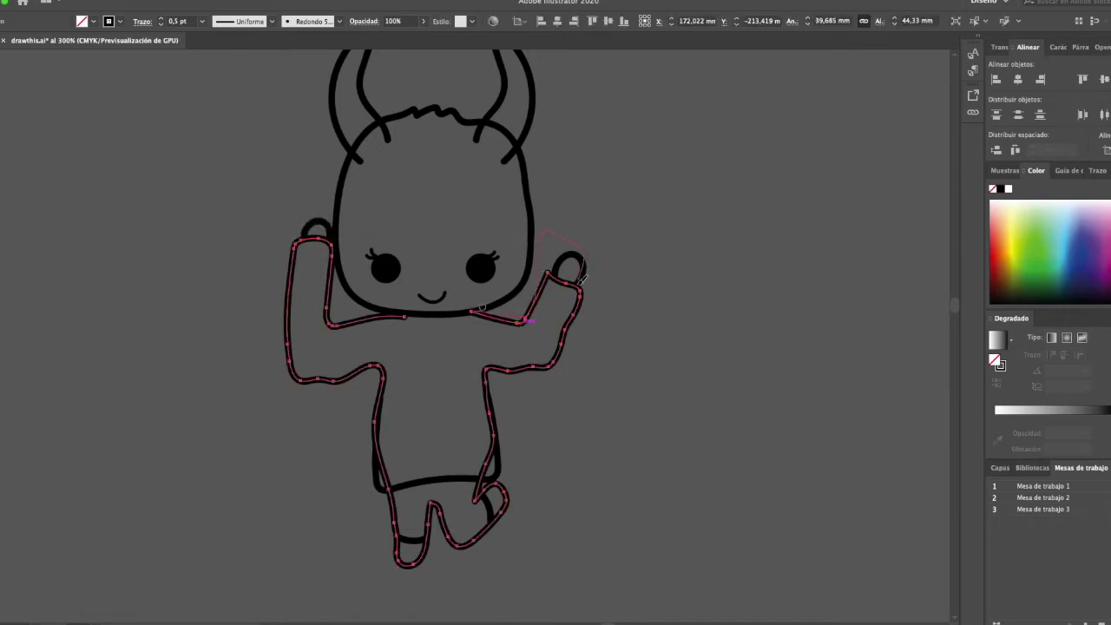
pyautogui.moveTo(546, 358); pyautogui.dragTo(488, 368)
pyautogui.keyDown('super'); pyautogui.click(490, 367); pyautogui.keyUp('super')
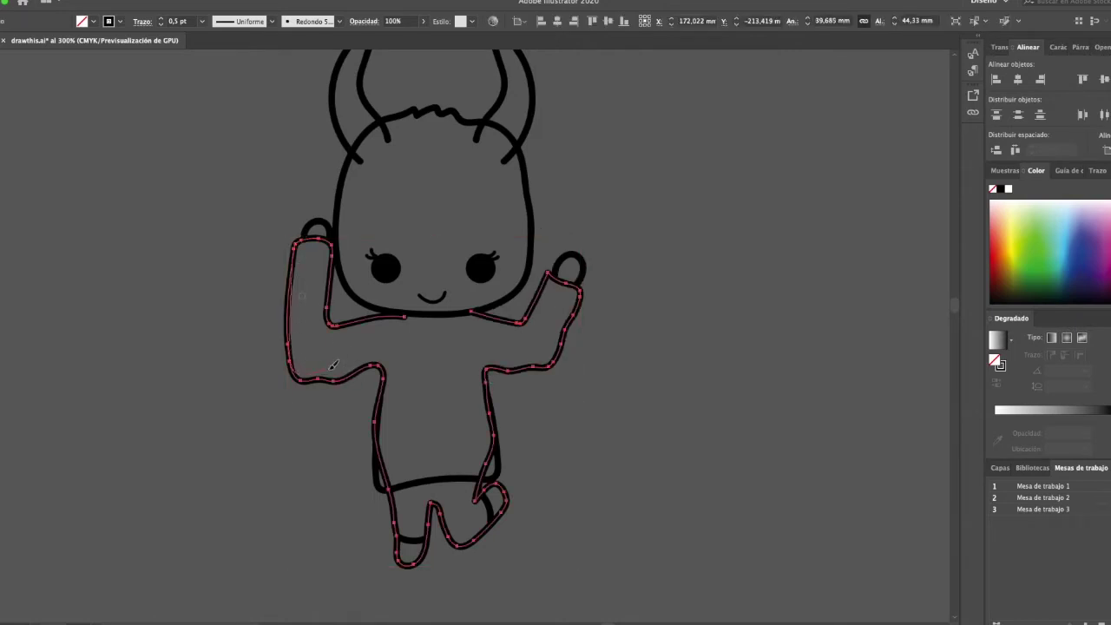
# Reshape the left sleeve's outer edge and underside into a loose, slightly wavy contour ending at the armpit.
pyautogui.moveTo(382, 388); pyautogui.dragTo(383, 392)
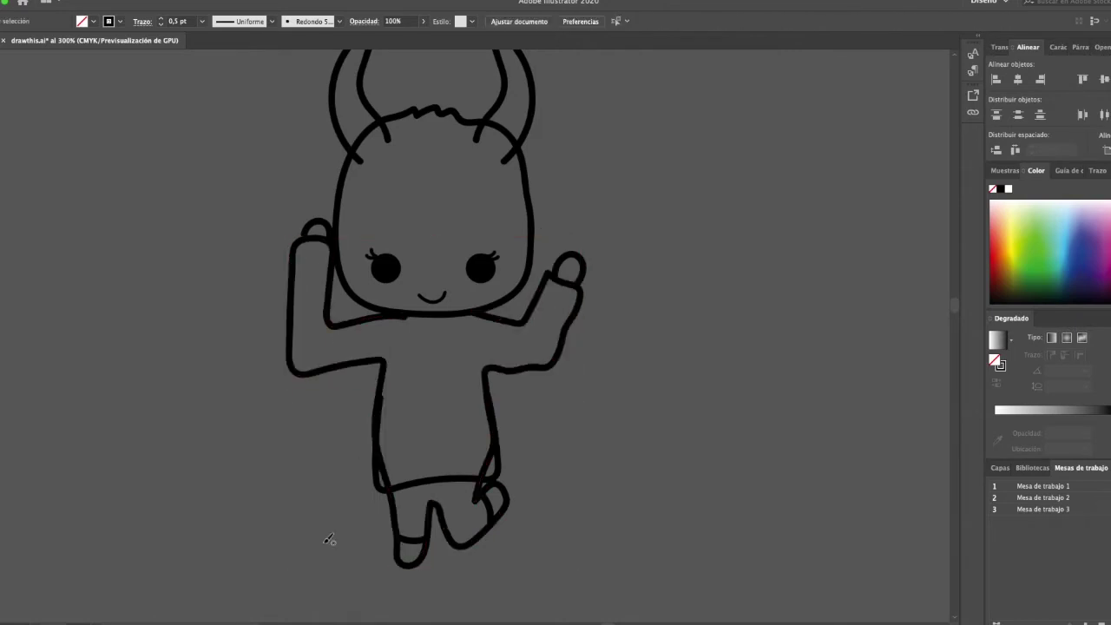
pyautogui.keyDown('super'); pyautogui.click(289, 356); pyautogui.keyUp('super')
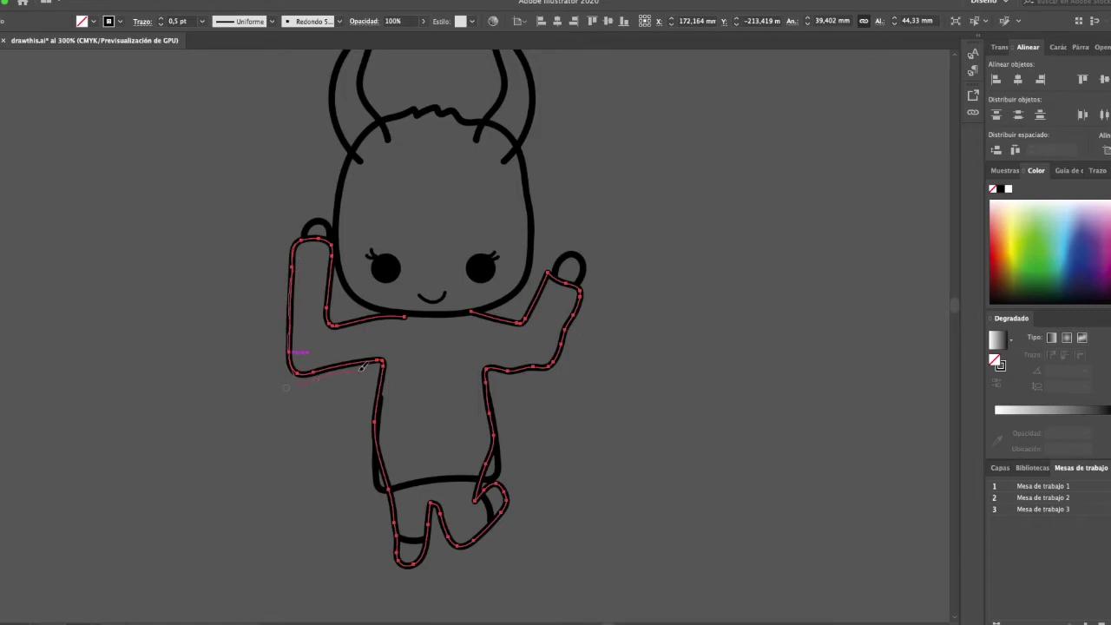
pyautogui.moveTo(363, 367); pyautogui.dragTo(385, 357)
pyautogui.keyDown('super'); pyautogui.click(293, 375); pyautogui.keyUp('super')
pyautogui.moveTo(289, 356)
pyautogui.mouseDown()
pyautogui.moveTo(297, 382)
pyautogui.moveTo(327, 375)
pyautogui.mouseUp()
# Redraw the right arm more upright with a wavy sleeve edge and place a rounded hand on top of it.
pyautogui.keyDown('super'); pyautogui.click(495, 371); pyautogui.keyUp('super')
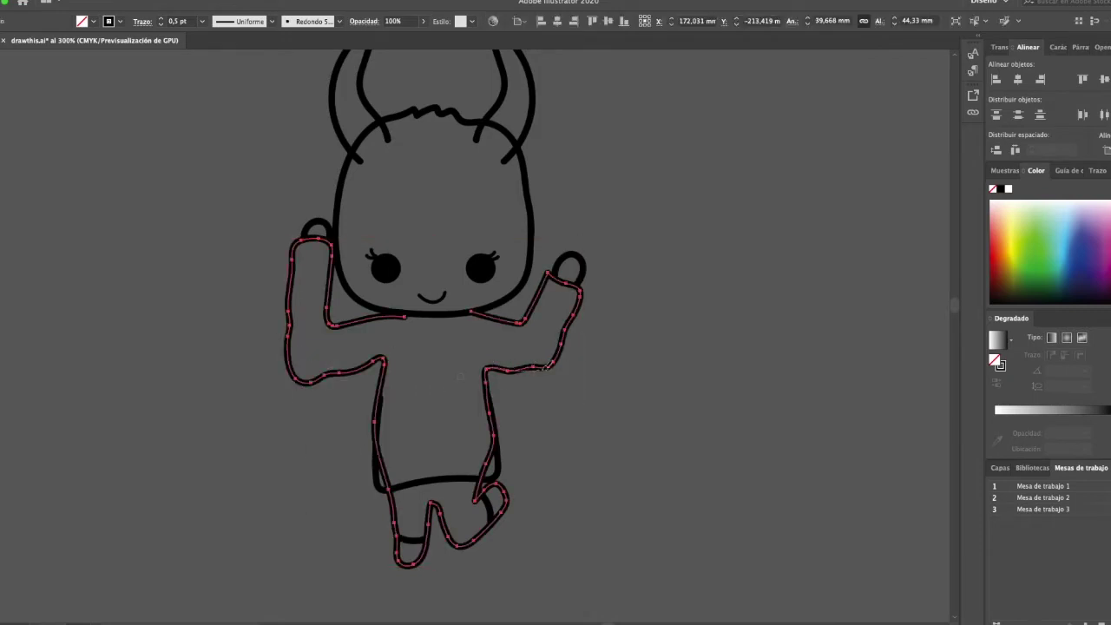
pyautogui.moveTo(526, 312); pyautogui.dragTo(524, 314)
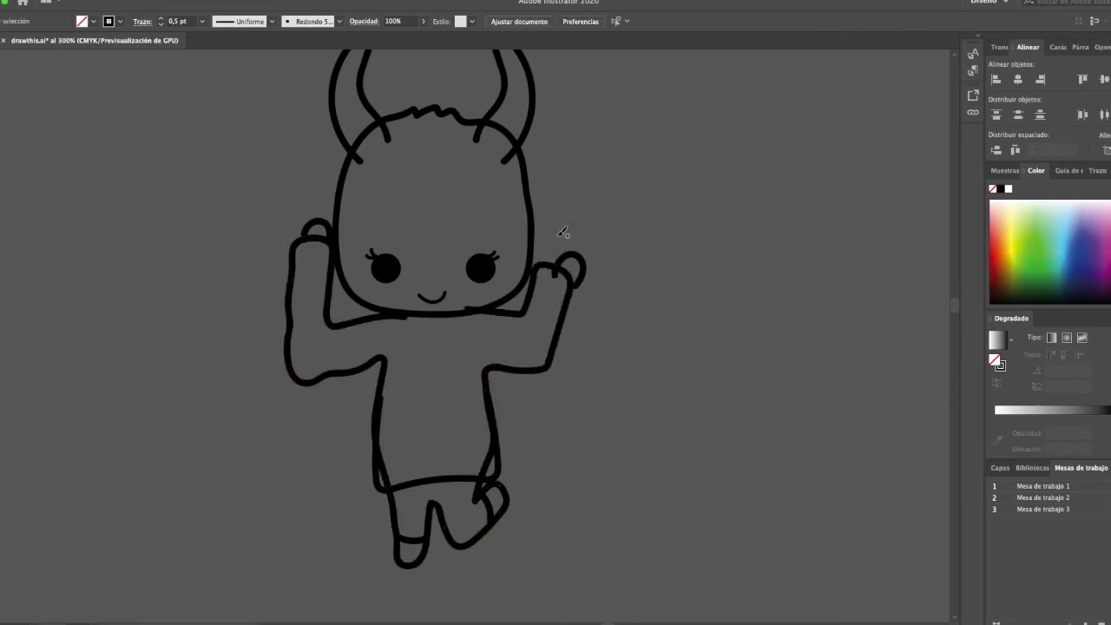
pyautogui.moveTo(560, 265); pyautogui.dragTo(543, 263)
pyautogui.keyDown('super'); pyautogui.click(520, 369); pyautogui.keyUp('super')
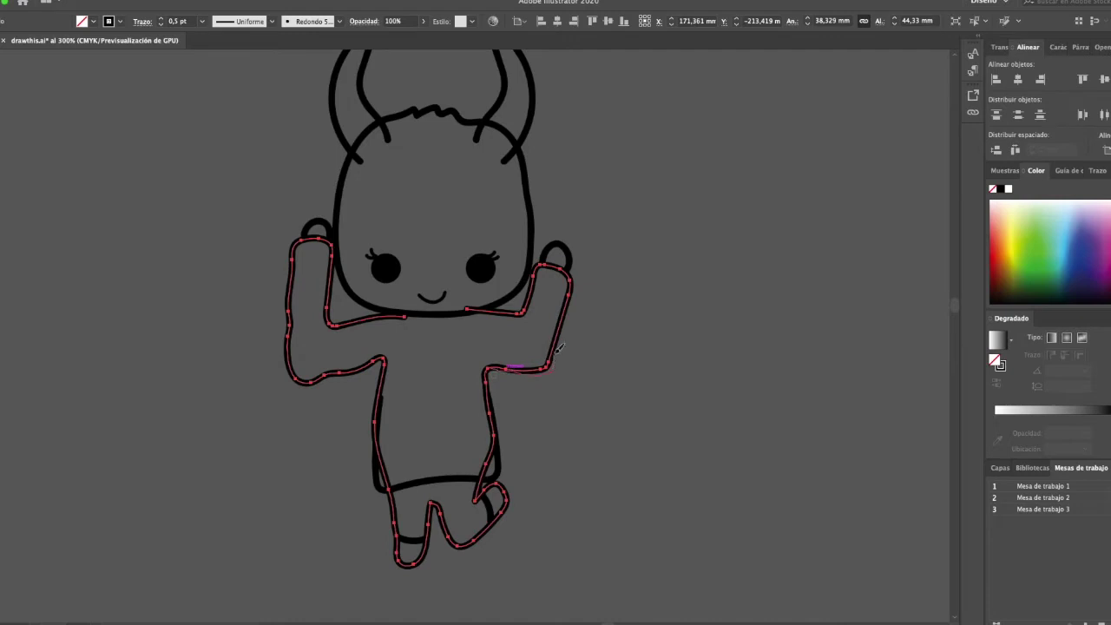
pyautogui.moveTo(577, 280); pyautogui.dragTo(548, 261)
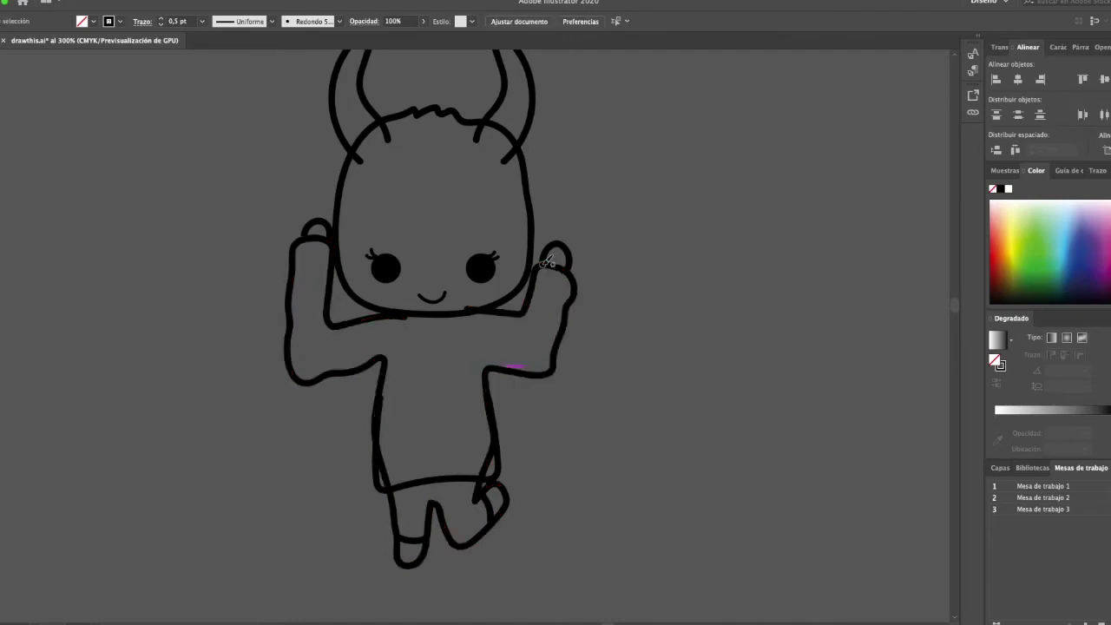
# Redraw both shoulder lines so they run smoothly into the underside of the head.
pyautogui.keyDown('super'); pyautogui.click(379, 325); pyautogui.keyUp('super')
pyautogui.moveTo(373, 319); pyautogui.dragTo(412, 309)
pyautogui.keyDown('super'); pyautogui.click(480, 313); pyautogui.keyUp('super')
pyautogui.moveTo(499, 310)
pyautogui.mouseDown()
pyautogui.moveTo(520, 306)
pyautogui.moveTo(453, 311)
pyautogui.mouseUp()
# Reshape the body's left side to follow the shirt, delete the old shirt line and redraw the curved hem.
pyautogui.scroll(-3, 318, 446)
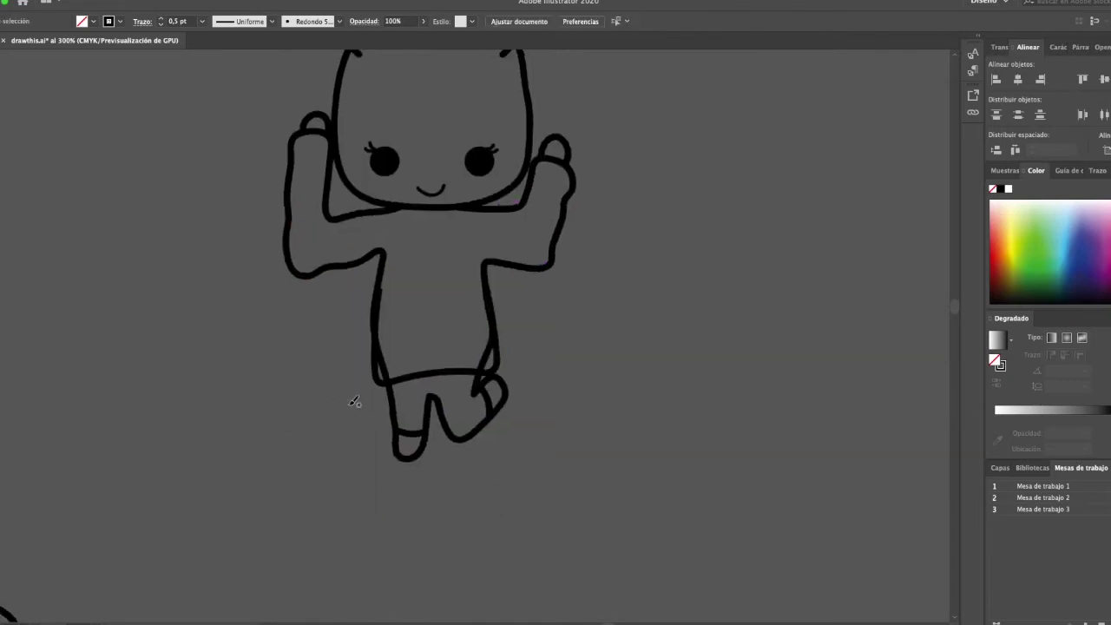
pyautogui.moveTo(303, 314); pyautogui.dragTo(355, 385)
pyautogui.keyDown('super'); pyautogui.click(405, 350); pyautogui.keyUp('super')
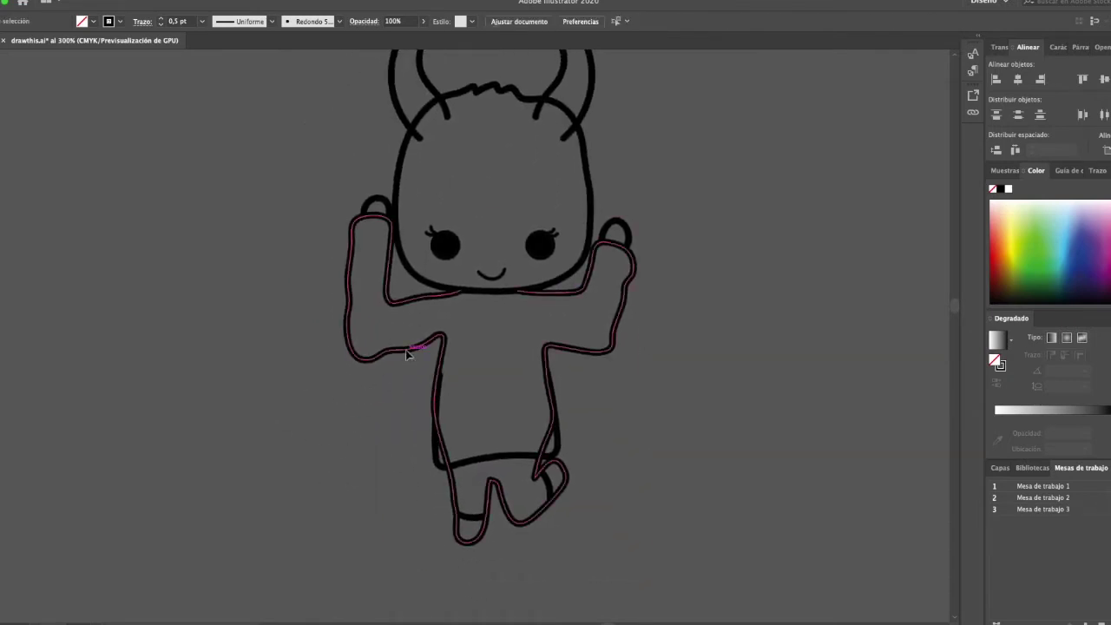
pyautogui.moveTo(435, 464); pyautogui.dragTo(446, 467)
pyautogui.press('super+z')
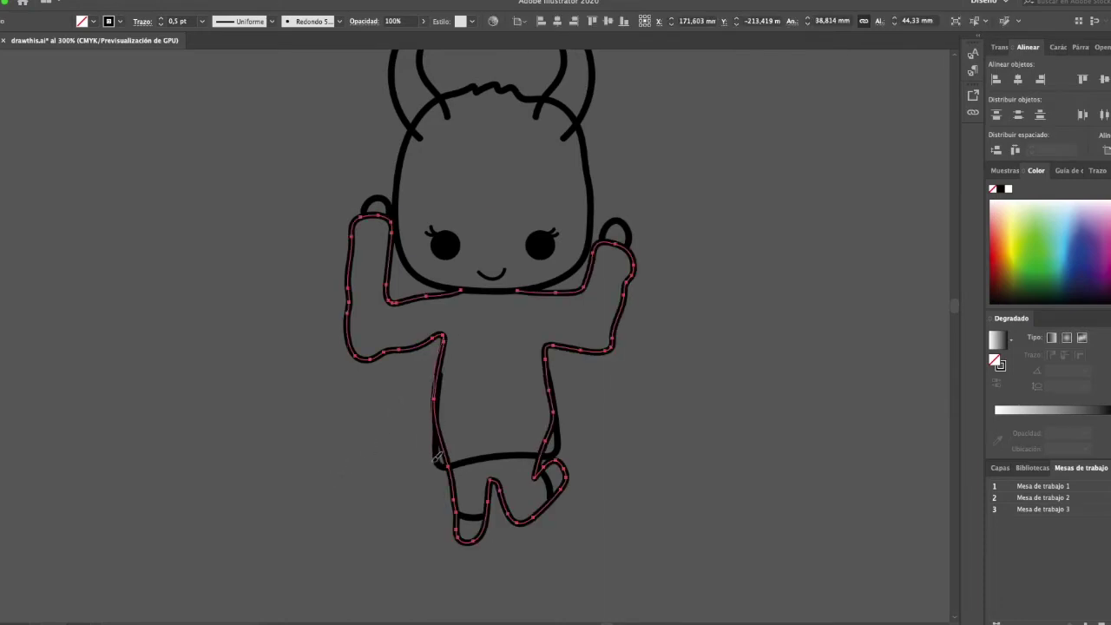
pyautogui.keyDown('super'); pyautogui.click(463, 501); pyautogui.keyUp('super')
pyautogui.keyDown('super'); pyautogui.click(436, 467); pyautogui.keyUp('super')
pyautogui.press('Delete')
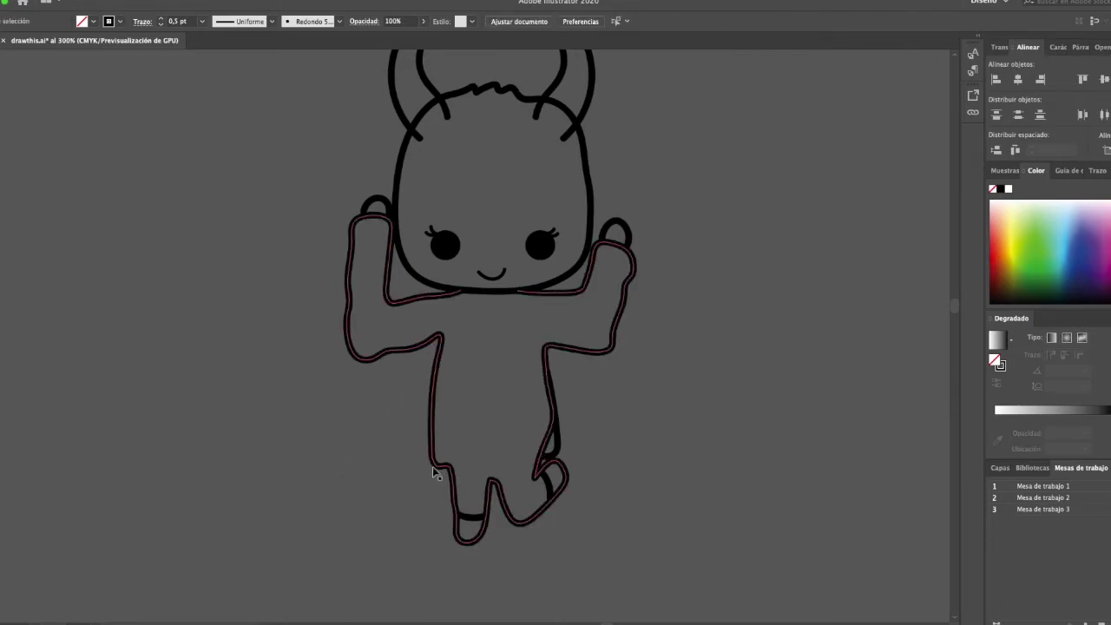
pyautogui.moveTo(443, 464); pyautogui.dragTo(556, 459)
# Delete both horns from the top of the head.
pyautogui.hscroll(2, 309, 254)
pyautogui.scroll(3, 248, 258)
pyautogui.moveTo(273, 306); pyautogui.dragTo(322, 399)
pyautogui.keyDown('super'); pyautogui.click(404, 242); pyautogui.keyUp('super')
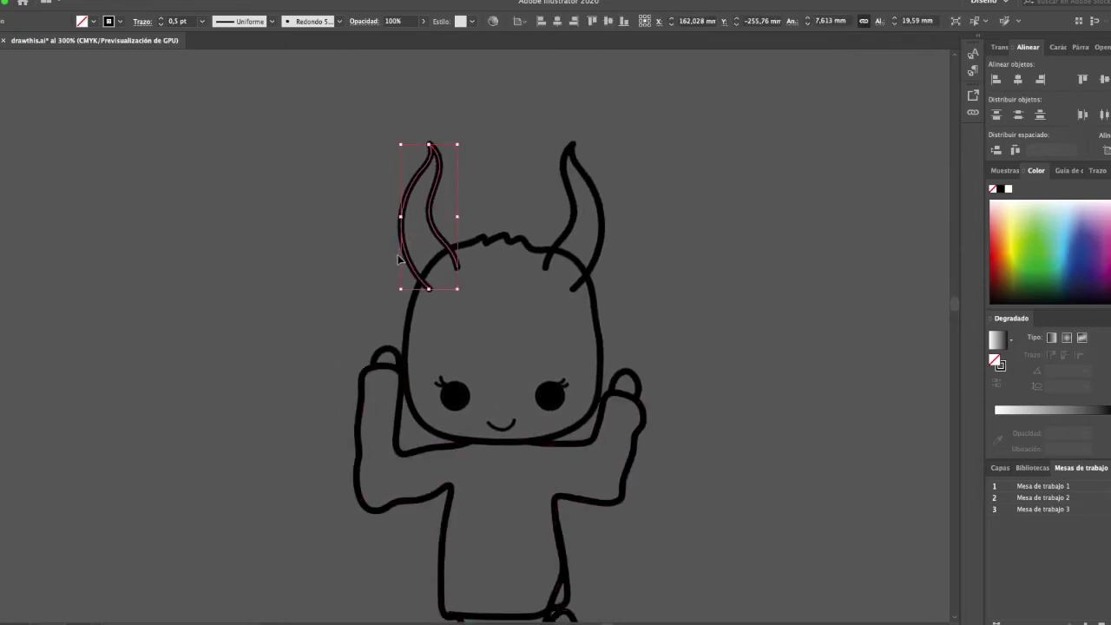
pyautogui.press('Delete')
pyautogui.keyDown('super'); pyautogui.click(547, 258); pyautogui.keyUp('super')
pyautogui.press('Delete')
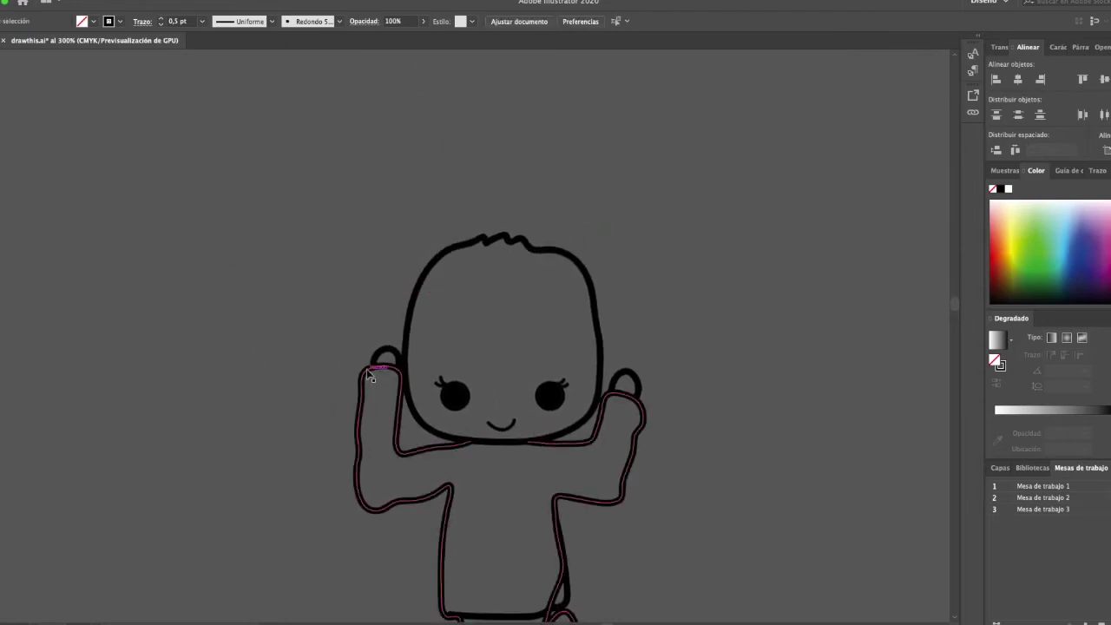
# Draw a headband of two curved lines across the forehead and a branching antler rising from its right side.
pyautogui.moveTo(599, 322)
pyautogui.mouseDown()
pyautogui.moveTo(460, 279)
pyautogui.moveTo(412, 337)
pyautogui.moveTo(599, 325)
pyautogui.mouseUp()
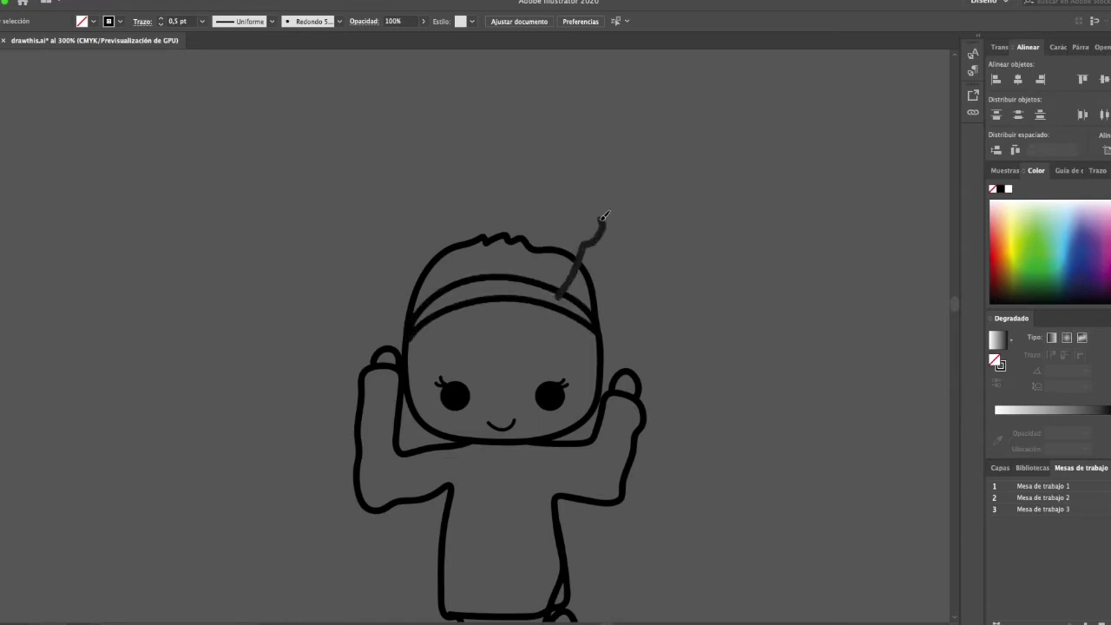
pyautogui.moveTo(604, 215); pyautogui.dragTo(596, 159)
pyautogui.moveTo(555, 289)
pyautogui.mouseDown()
pyautogui.moveTo(623, 218)
pyautogui.moveTo(605, 226)
pyautogui.moveTo(614, 160)
pyautogui.mouseUp()
pyautogui.press('super+z')
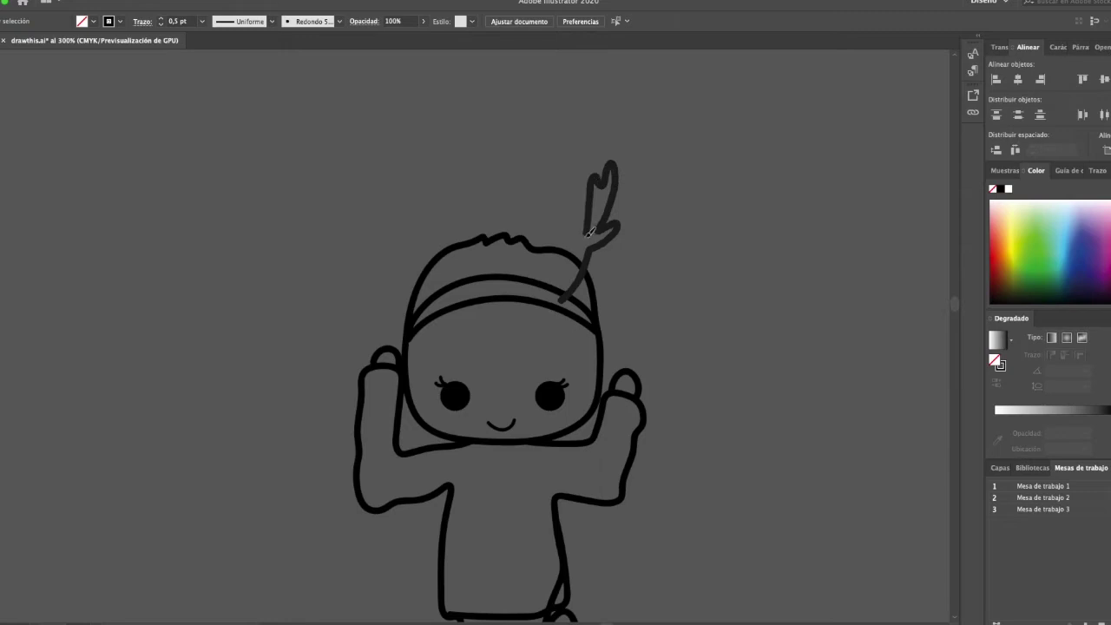
# Duplicate the antler, mirror the copy horizontally and place it on the left side of the headband.
pyautogui.moveTo(575, 254); pyautogui.dragTo(342, 248)
pyautogui.rightClick(341, 248)
pyautogui.moveTo(416, 424)
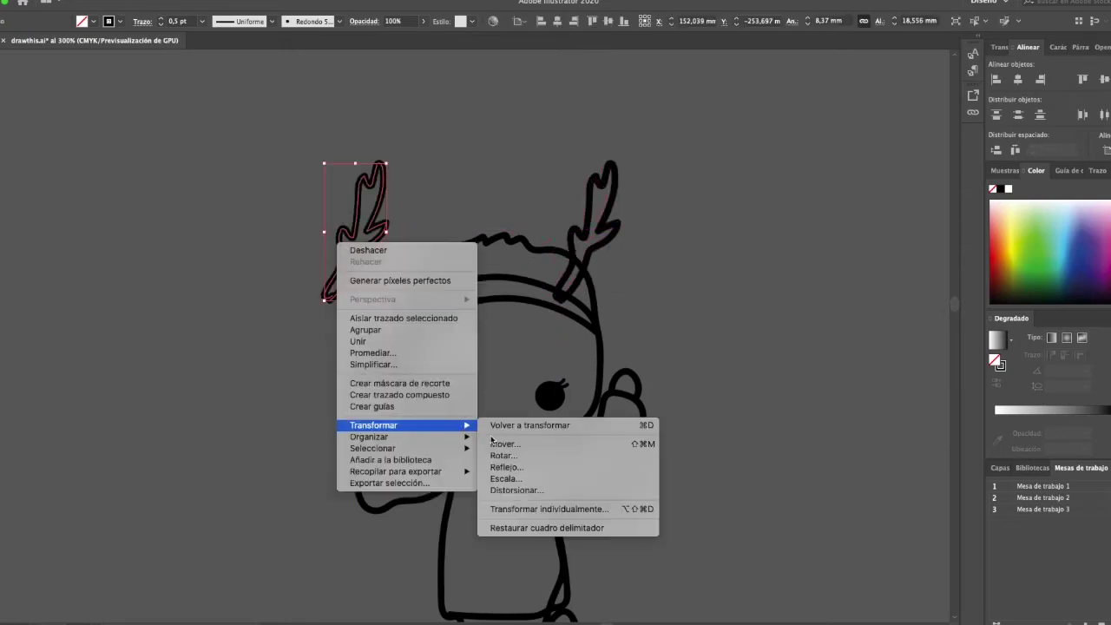
pyautogui.click(504, 455)
pyautogui.press('Return')
pyautogui.moveTo(356, 262); pyautogui.dragTo(432, 262)
# Remove excess anchor points at the bases of both antlers and round off the base of the left one.
pyautogui.press('a')
pyautogui.press('super+plus')
pyautogui.press('super+plus')
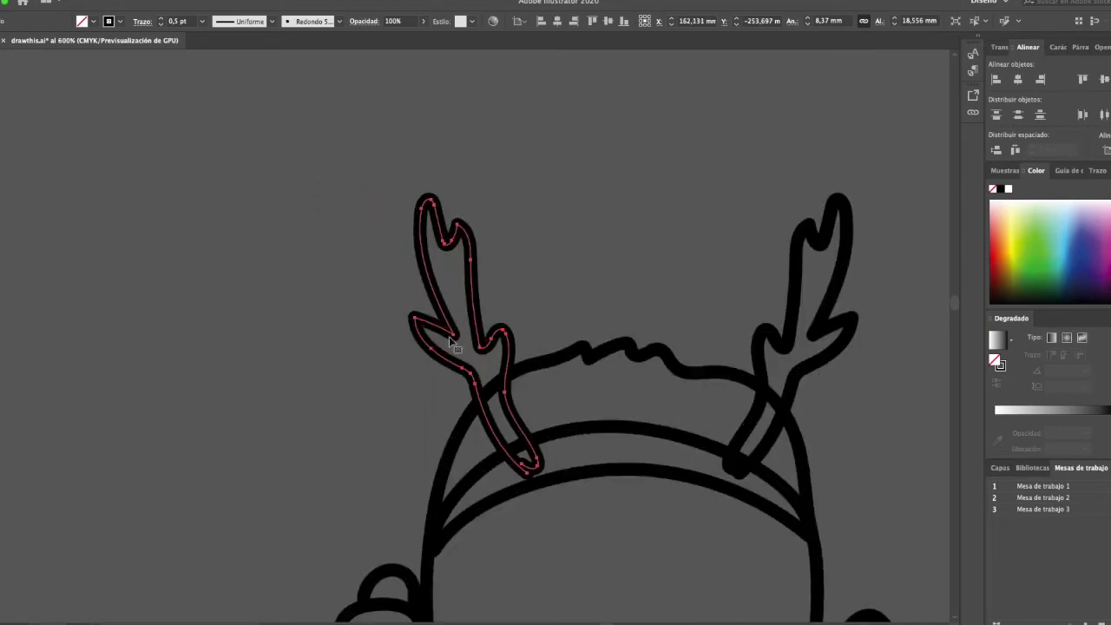
pyautogui.scroll(-5, 450, 341)
pyautogui.press('v')
pyautogui.press('-')
pyautogui.click(487, 301)
pyautogui.click(709, 302)
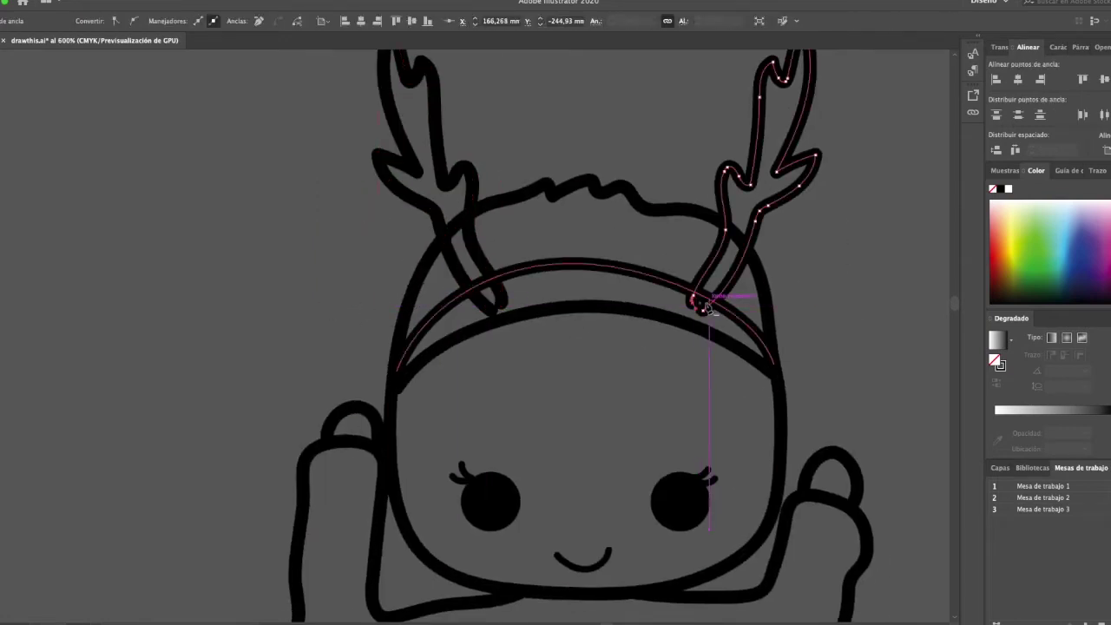
pyautogui.press('b')
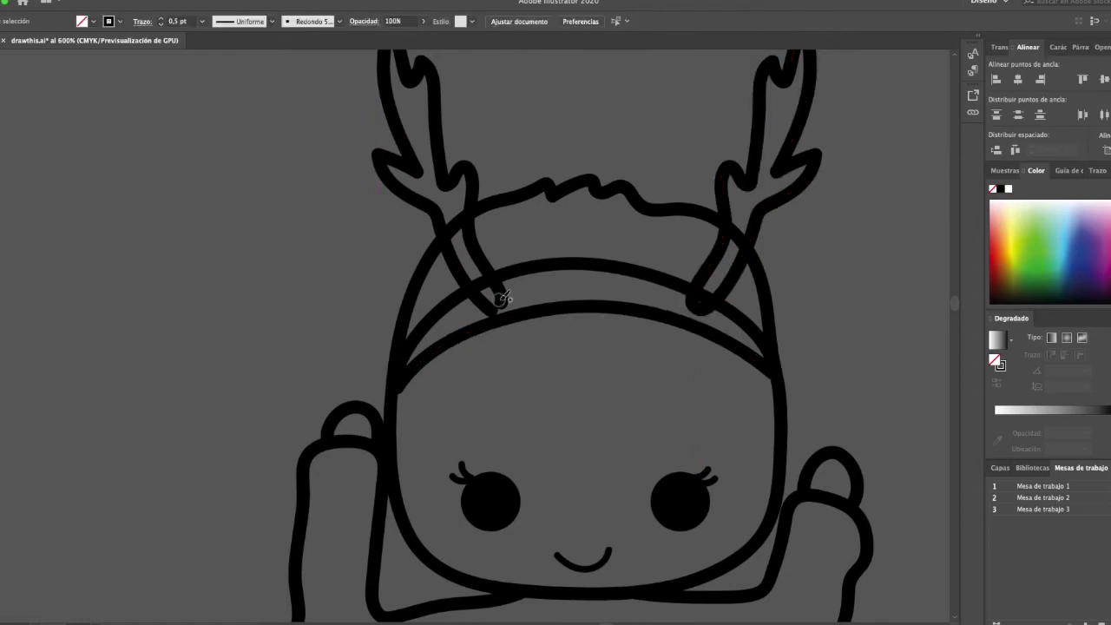
pyautogui.click(492, 296)
pyautogui.press('super+shift+a')
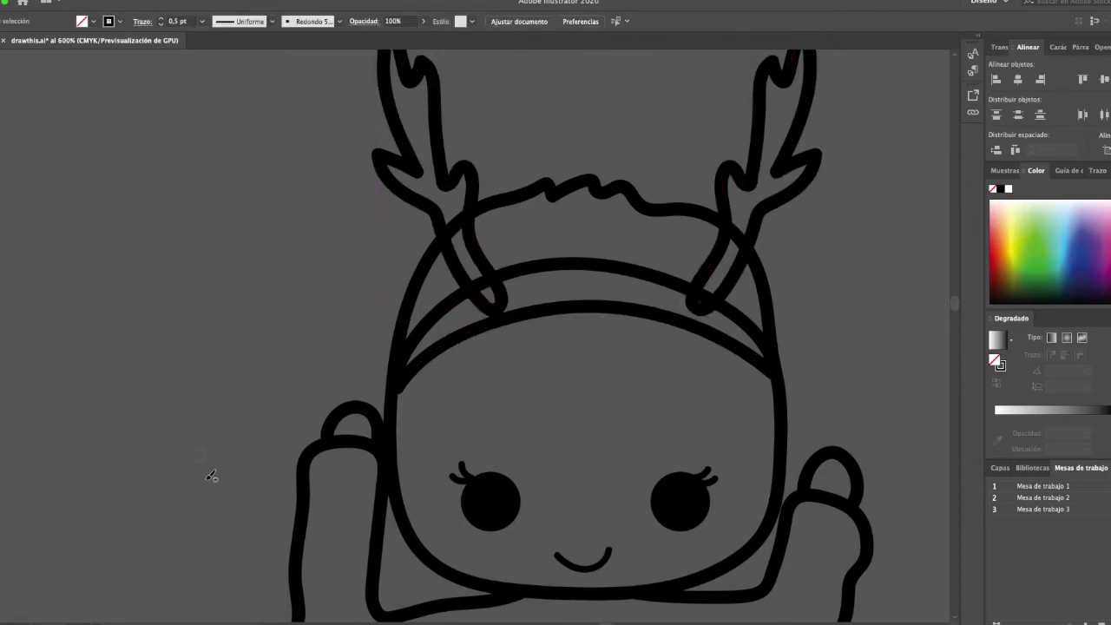
# Smooth the jagged tuft on top of the head outline into a gentle wavy curve.
pyautogui.press('super+minus')
pyautogui.press('super+minus')
pyautogui.scroll(-2, 335, 368)
pyautogui.click(517, 220)
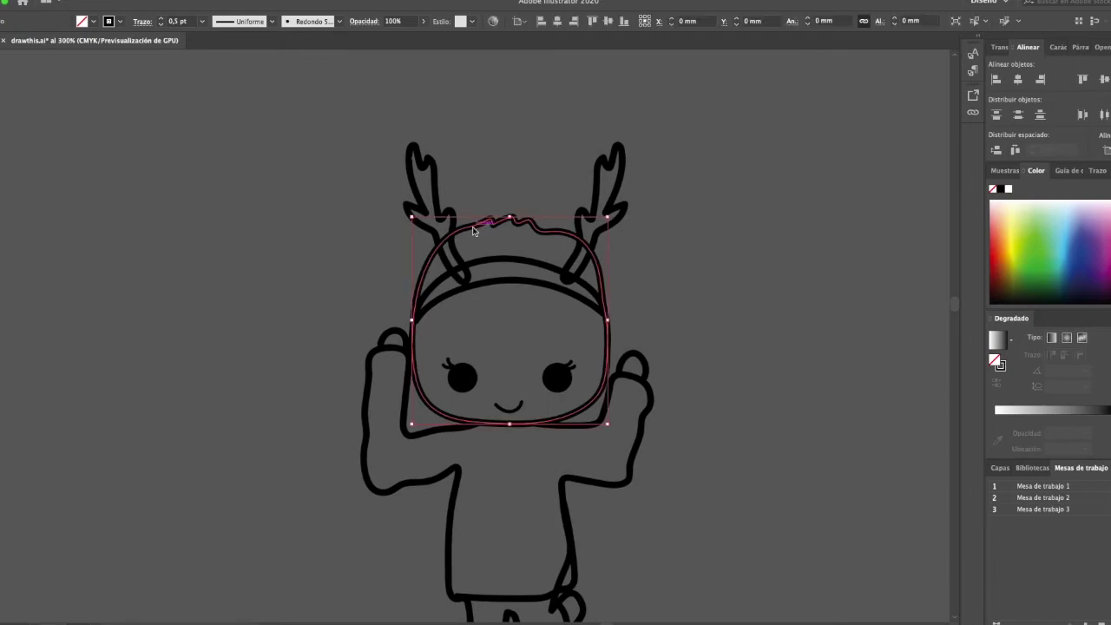
pyautogui.hotkey('ctrl', 'shift', 'a')
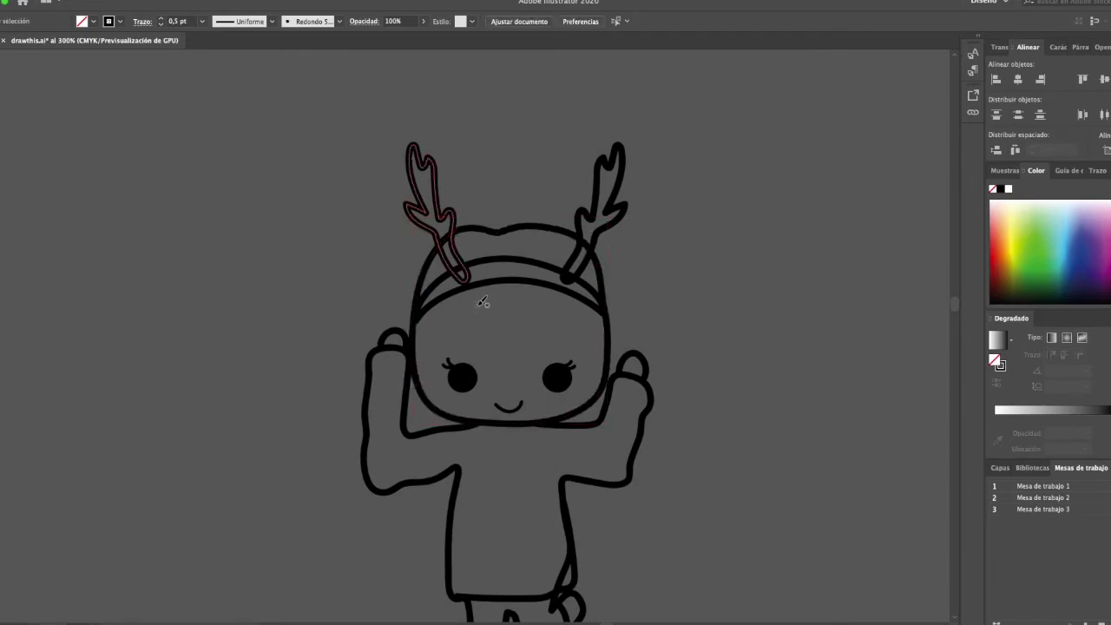
# Draw a parted fringe across the forehead and a long lock of hair hanging down each side of the face.
pyautogui.moveTo(445, 359)
pyautogui.mouseDown()
pyautogui.moveTo(432, 441)
pyautogui.moveTo(439, 526)
pyautogui.moveTo(401, 458)
pyautogui.moveTo(410, 331)
pyautogui.mouseUp()
pyautogui.moveTo(491, 318); pyautogui.dragTo(609, 356)
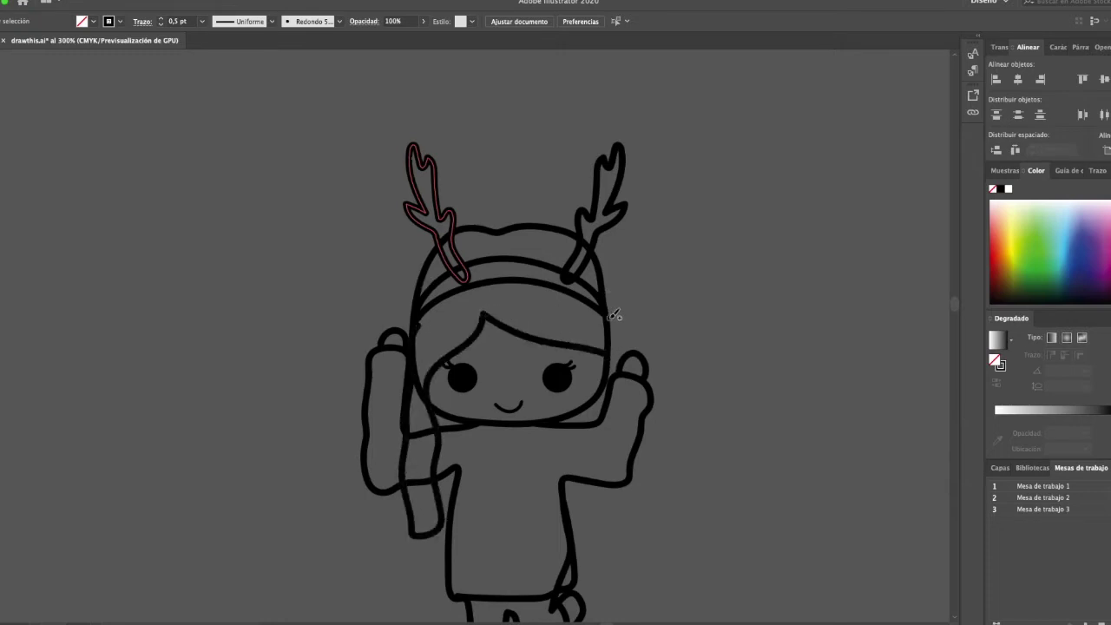
pyautogui.moveTo(576, 349)
pyautogui.mouseDown()
pyautogui.moveTo(590, 378)
pyautogui.moveTo(575, 428)
pyautogui.moveTo(582, 519)
pyautogui.moveTo(606, 523)
pyautogui.moveTo(613, 343)
pyautogui.mouseUp()
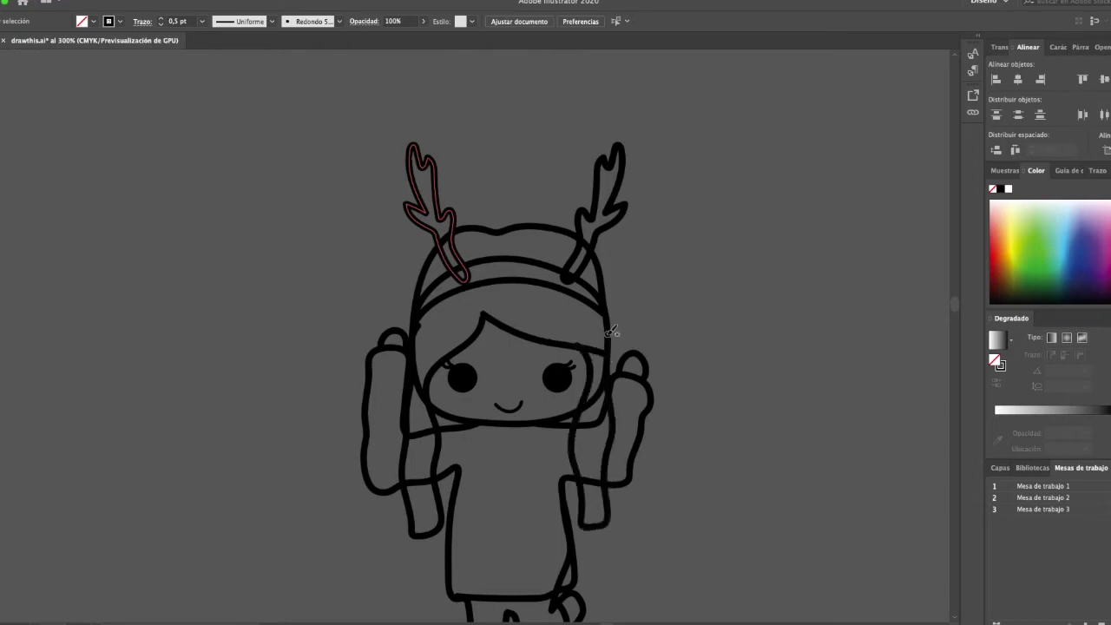
# Save the drawing and copy the whole character artwork.
pyautogui.scroll(-5, 199, 290)
pyautogui.scroll(4, 176, 390)
pyautogui.moveTo(96, 39); pyautogui.dragTo(326, 41)
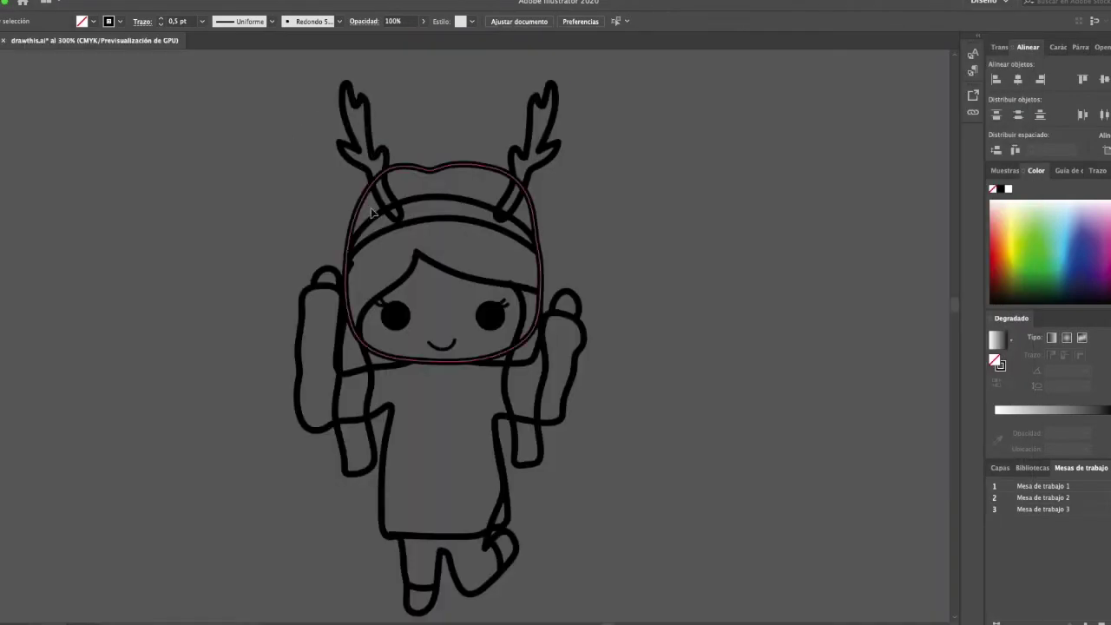
pyautogui.press('super+a')
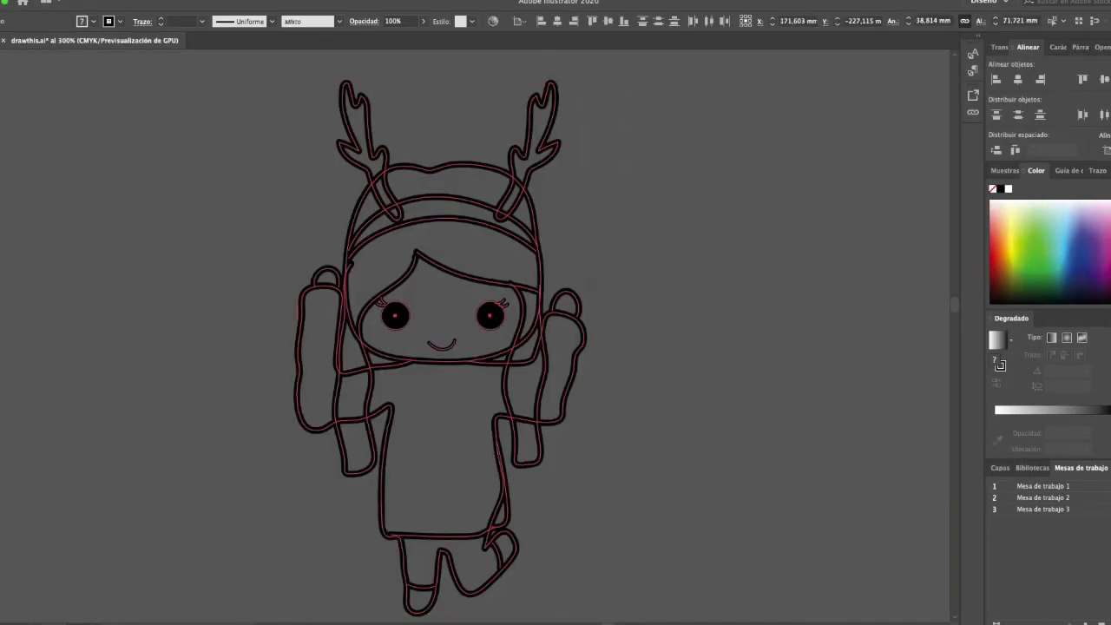
pyautogui.press('super+s')
pyautogui.press('super+c')
# Switch to Photoshop, paste the character into enelcoco.psd and scale it to about 218%.
pyautogui.press('super+Tab')
pyautogui.press('super+v')
pyautogui.press('Return')
pyautogui.moveTo(516, 426); pyautogui.dragTo(613, 505)
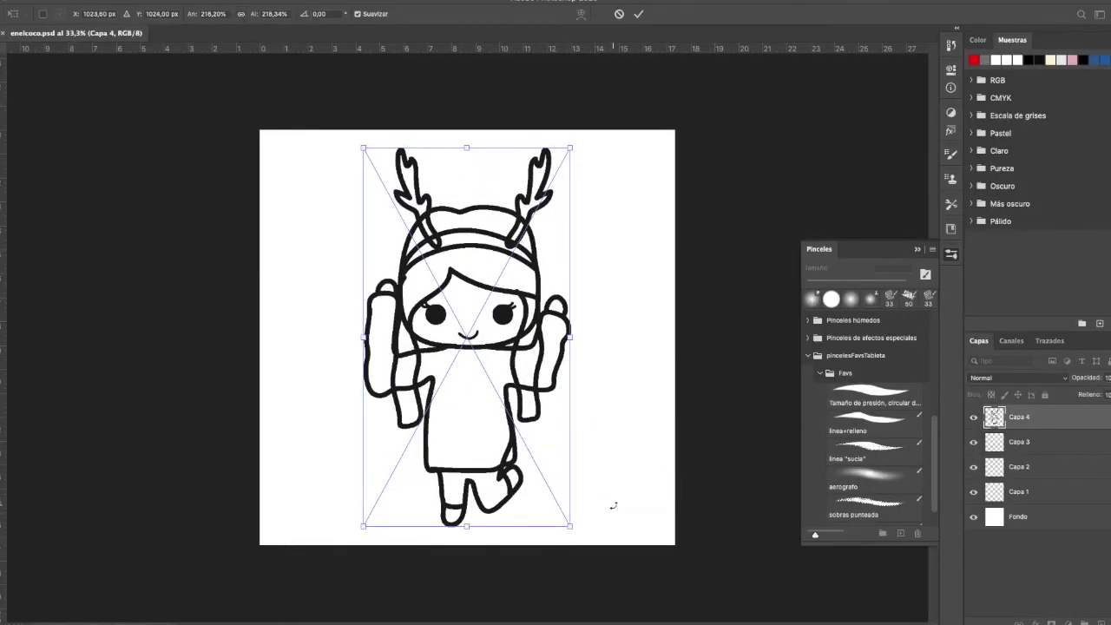
pyautogui.press('Return')
# Erase the shoulder line where it crosses the left hair lock with an 11 px eraser.
pyautogui.press('b')
pyautogui.press('super+plus')
pyautogui.scroll(-3, 368, 338)
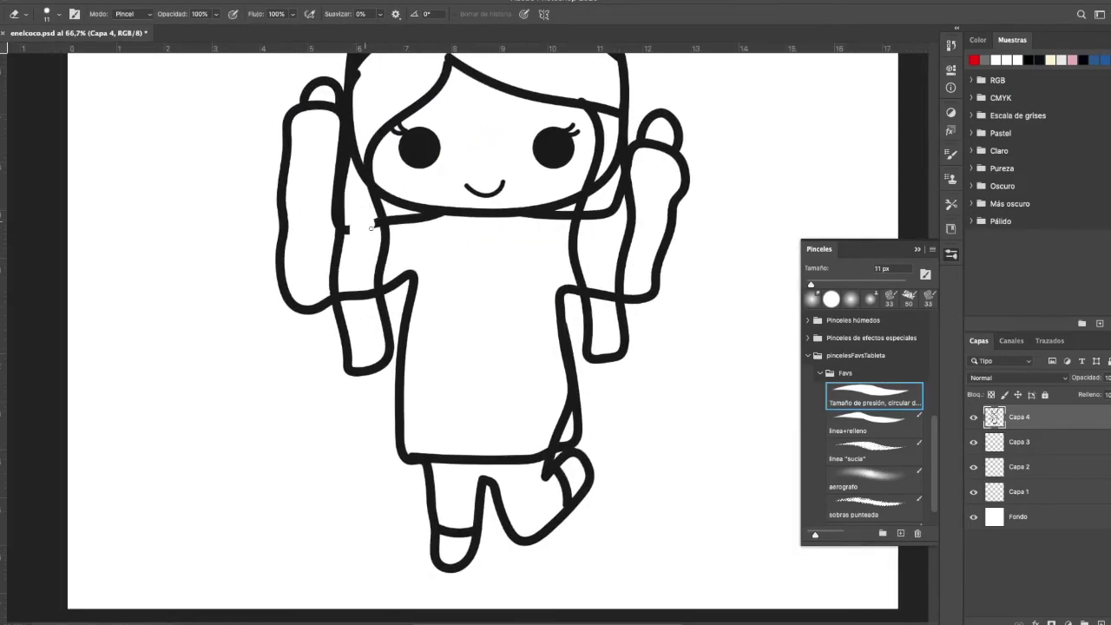
pyautogui.moveTo(371, 228); pyautogui.dragTo(378, 229)
pyautogui.press('super+plus')
pyautogui.press('super+plus')
pyautogui.press('super+plus')
pyautogui.moveTo(202, 290)
pyautogui.mouseDown()
pyautogui.moveTo(371, 342)
pyautogui.moveTo(494, 565)
pyautogui.mouseUp()
pyautogui.moveTo(93, 118); pyautogui.dragTo(232, 336)
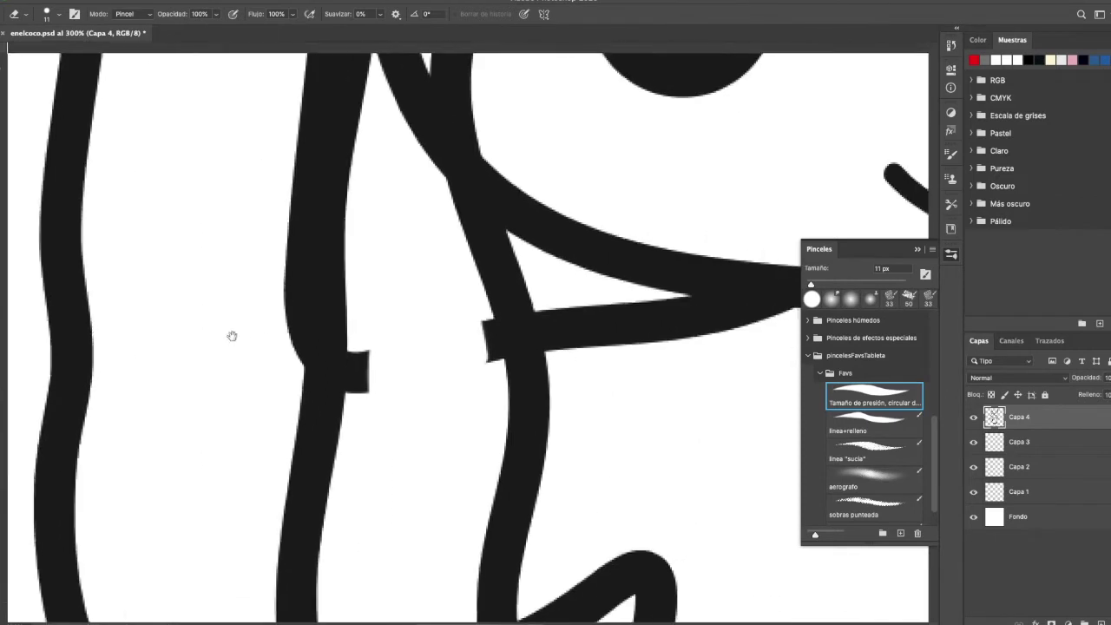
# Set the eraser size to 26 px and remove the leftover line stubs along the edges of the left hair lock.
pyautogui.moveTo(813, 284); pyautogui.dragTo(820, 284)
pyautogui.moveTo(451, 330)
pyautogui.mouseDown()
pyautogui.moveTo(483, 305)
pyautogui.moveTo(504, 369)
pyautogui.mouseUp()
pyautogui.moveTo(372, 413)
pyautogui.mouseDown()
pyautogui.moveTo(359, 340)
pyautogui.moveTo(351, 400)
pyautogui.mouseUp()
pyautogui.moveTo(356, 361); pyautogui.dragTo(361, 399)
pyautogui.moveTo(364, 499); pyautogui.dragTo(381, 377)
# Erase the lower sleeve lines where they cross the left and right hair locks.
pyautogui.scroll(-5, 381, 376)
pyautogui.moveTo(472, 236)
pyautogui.mouseDown()
pyautogui.moveTo(483, 313)
pyautogui.moveTo(484, 244)
pyautogui.moveTo(486, 296)
pyautogui.moveTo(457, 299)
pyautogui.moveTo(405, 276)
pyautogui.moveTo(372, 307)
pyautogui.moveTo(347, 248)
pyautogui.mouseUp()
pyautogui.hscroll(10, 400, 439)
pyautogui.moveTo(340, 198)
pyautogui.mouseDown()
pyautogui.moveTo(339, 238)
pyautogui.moveTo(325, 208)
pyautogui.moveTo(304, 240)
pyautogui.moveTo(344, 198)
pyautogui.moveTo(409, 242)
pyautogui.moveTo(437, 232)
pyautogui.moveTo(441, 292)
pyautogui.moveTo(404, 360)
pyautogui.mouseUp()
pyautogui.scroll(5, 405, 360)
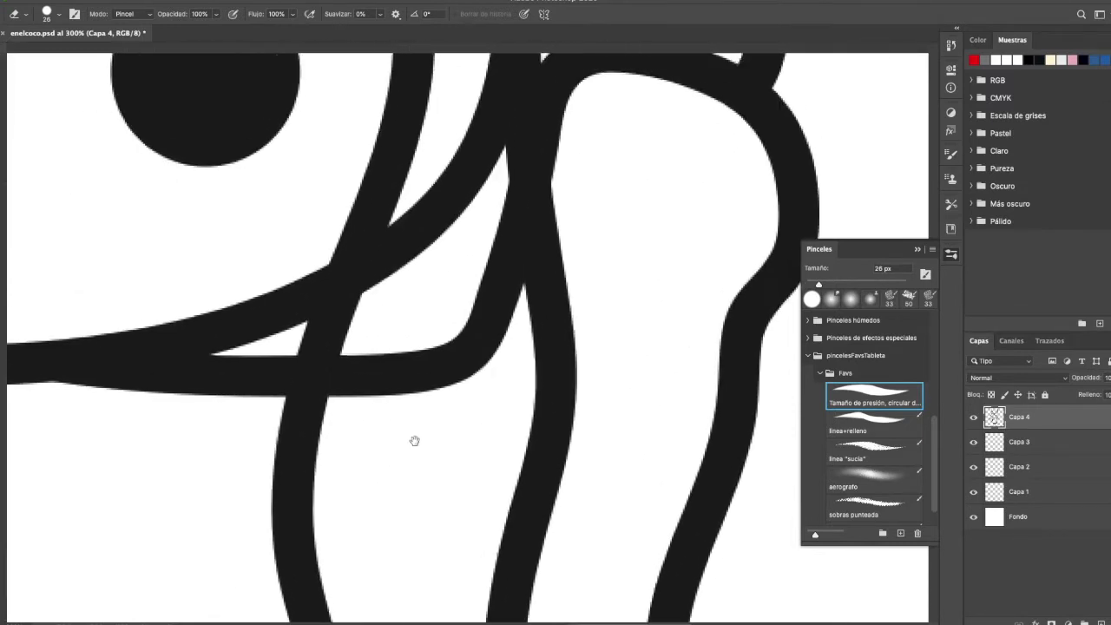
# Erase the shoulder and arm line that runs across the right hair lock.
pyautogui.moveTo(459, 159)
pyautogui.mouseDown()
pyautogui.moveTo(505, 217)
pyautogui.moveTo(513, 313)
pyautogui.moveTo(507, 187)
pyautogui.moveTo(482, 259)
pyautogui.moveTo(390, 365)
pyautogui.moveTo(342, 373)
pyautogui.moveTo(310, 460)
pyautogui.mouseUp()
pyautogui.hotkey('ctrl', 'z')
pyautogui.moveTo(350, 355); pyautogui.dragTo(328, 406)
pyautogui.moveTo(387, 318); pyautogui.dragTo(399, 541)
# Round off the right end of the fringe and erase the face outline where it crosses the right hair lock.
pyautogui.moveTo(498, 113)
pyautogui.mouseDown()
pyautogui.moveTo(499, 148)
pyautogui.moveTo(509, 112)
pyautogui.moveTo(315, 50)
pyautogui.moveTo(387, 88)
pyautogui.mouseUp()
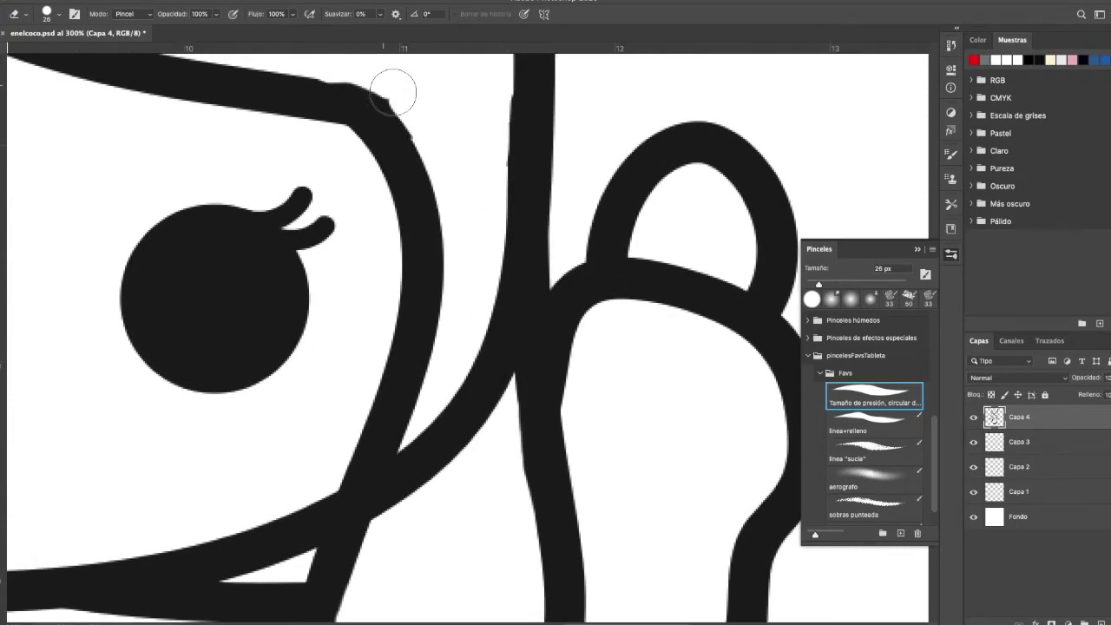
pyautogui.hotkey('ctrl', 'z')
pyautogui.press('r')
pyautogui.moveTo(273, 243)
pyautogui.mouseDown()
pyautogui.moveTo(295, 310)
pyautogui.moveTo(291, 168)
pyautogui.moveTo(307, 153)
pyautogui.mouseUp()
pyautogui.press('e')
pyautogui.moveTo(534, 184)
pyautogui.mouseDown()
pyautogui.moveTo(555, 249)
pyautogui.moveTo(544, 297)
pyautogui.moveTo(550, 215)
pyautogui.mouseUp()
pyautogui.moveTo(266, 483); pyautogui.dragTo(376, 405)
pyautogui.press('Escape')
pyautogui.moveTo(559, 235)
pyautogui.mouseDown()
pyautogui.moveTo(565, 342)
pyautogui.moveTo(561, 300)
pyautogui.moveTo(553, 390)
pyautogui.moveTo(508, 423)
pyautogui.moveTo(442, 509)
pyautogui.moveTo(471, 425)
pyautogui.mouseUp()
pyautogui.moveTo(304, 518); pyautogui.dragTo(884, 59)
pyautogui.moveTo(333, 474); pyautogui.dragTo(685, 608)
# Erase the doubled line at the shirt's lower right corner and thin the shirt's right side outline.
pyautogui.press('super+minus')
pyautogui.press('super+minus')
pyautogui.press('super+minus')
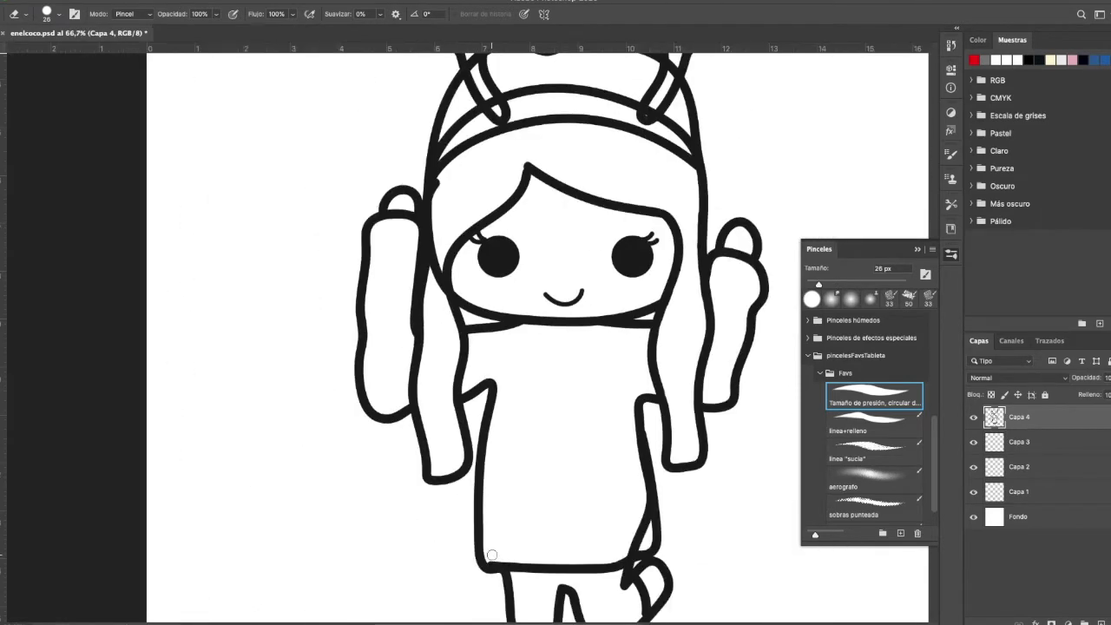
pyautogui.moveTo(351, 446); pyautogui.dragTo(209, 270)
pyautogui.press('super+plus')
pyautogui.press('super+plus')
pyautogui.press('super+plus')
pyautogui.moveTo(388, 520); pyautogui.dragTo(372, 213)
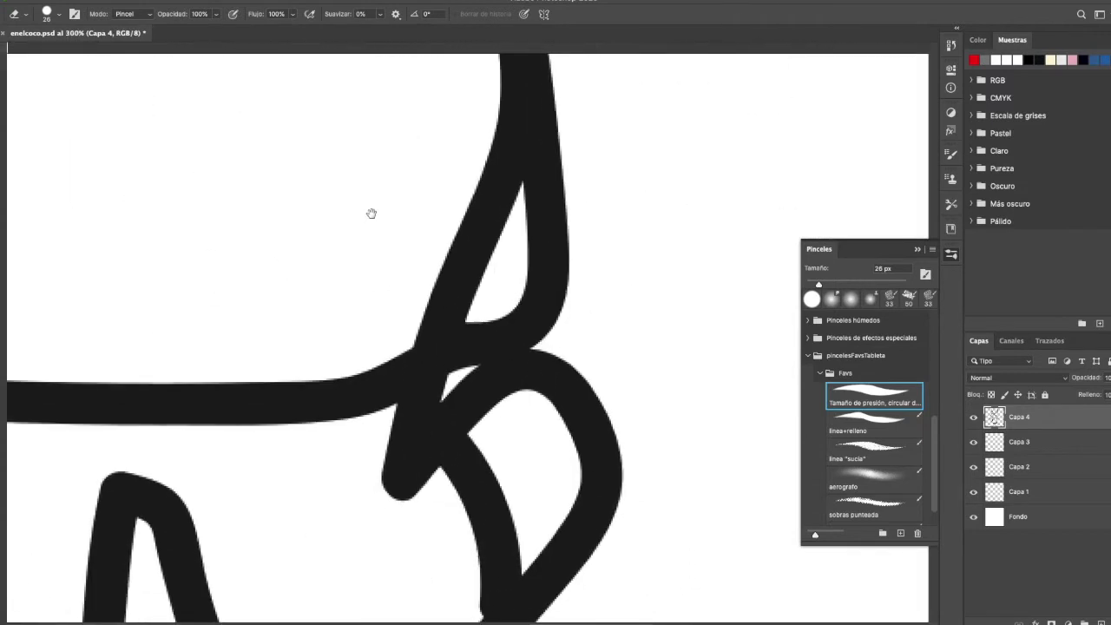
pyautogui.scroll(2, 494, 98)
pyautogui.moveTo(471, 112)
pyautogui.mouseDown()
pyautogui.moveTo(493, 243)
pyautogui.moveTo(459, 266)
pyautogui.moveTo(454, 386)
pyautogui.moveTo(404, 397)
pyautogui.moveTo(439, 372)
pyautogui.moveTo(414, 330)
pyautogui.moveTo(343, 462)
pyautogui.mouseUp()
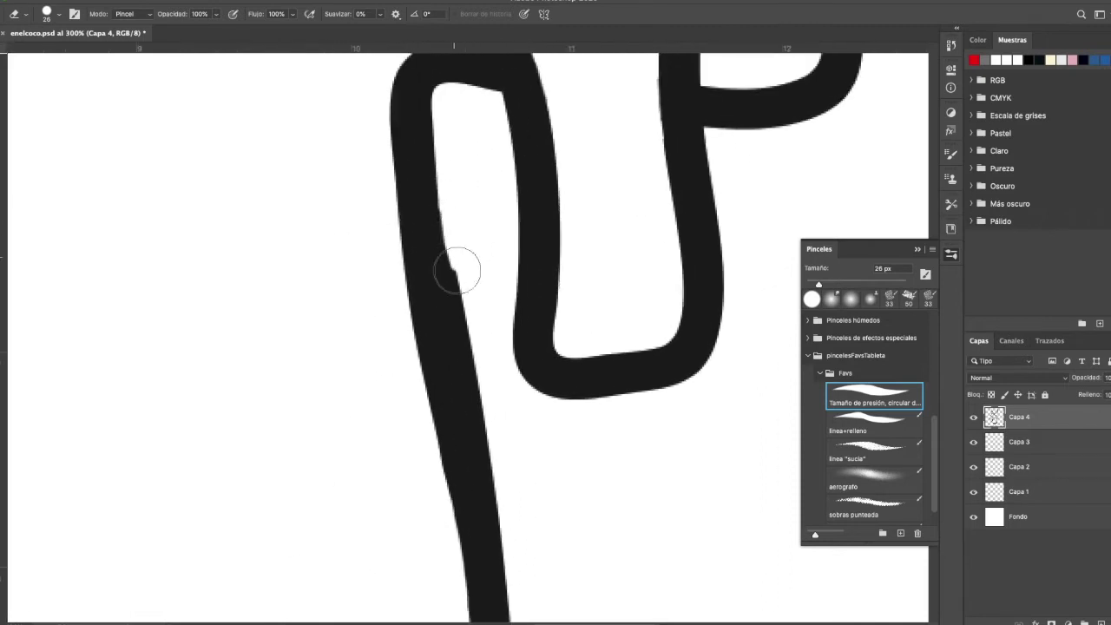
pyautogui.moveTo(397, 251); pyautogui.dragTo(449, 539)
pyautogui.moveTo(265, 505); pyautogui.dragTo(563, 526)
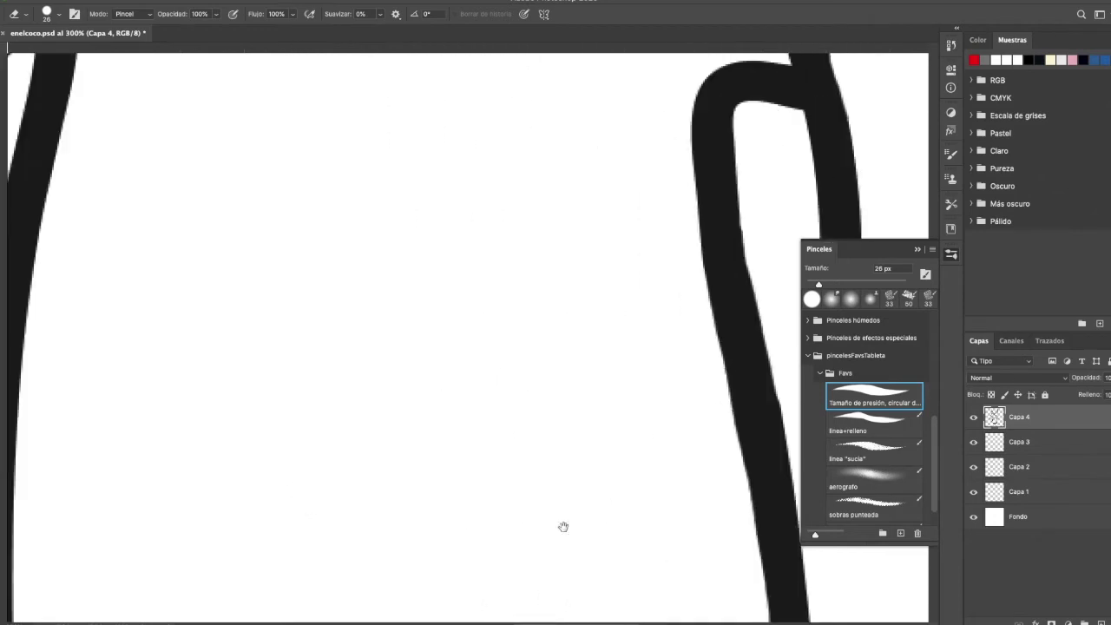
pyautogui.moveTo(304, 130); pyautogui.dragTo(342, 562)
# Thin the overly thick line between the left arm and the hair beside it.
pyautogui.hotkey('ctrl', '-')
pyautogui.hotkey('ctrl', '-')
pyautogui.hotkey('ctrl', '-')
pyautogui.hotkey('ctrl', '-')
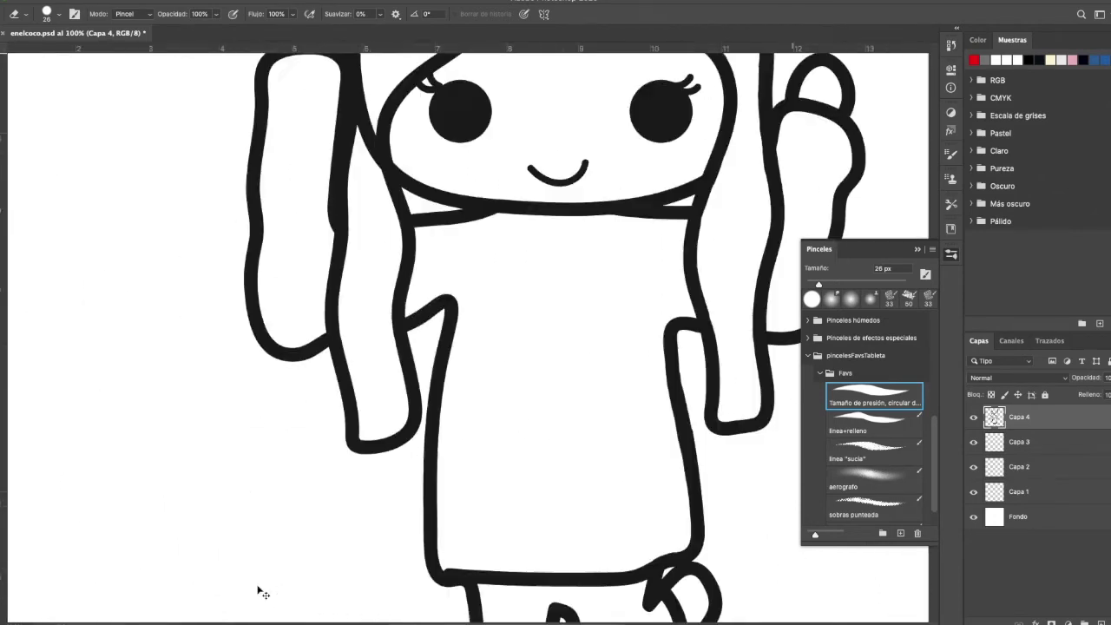
pyautogui.moveTo(294, 255); pyautogui.dragTo(328, 330)
pyautogui.press('super+plus')
pyautogui.press('super+plus')
pyautogui.press('super+plus')
pyautogui.moveTo(318, 254)
pyautogui.mouseDown()
pyautogui.moveTo(425, 428)
pyautogui.moveTo(436, 387)
pyautogui.moveTo(449, 501)
pyautogui.moveTo(421, 257)
pyautogui.moveTo(408, 339)
pyautogui.mouseUp()
pyautogui.moveTo(420, 308)
pyautogui.mouseDown()
pyautogui.moveTo(419, 407)
pyautogui.moveTo(406, 190)
pyautogui.moveTo(415, 261)
pyautogui.moveTo(398, 396)
pyautogui.mouseUp()
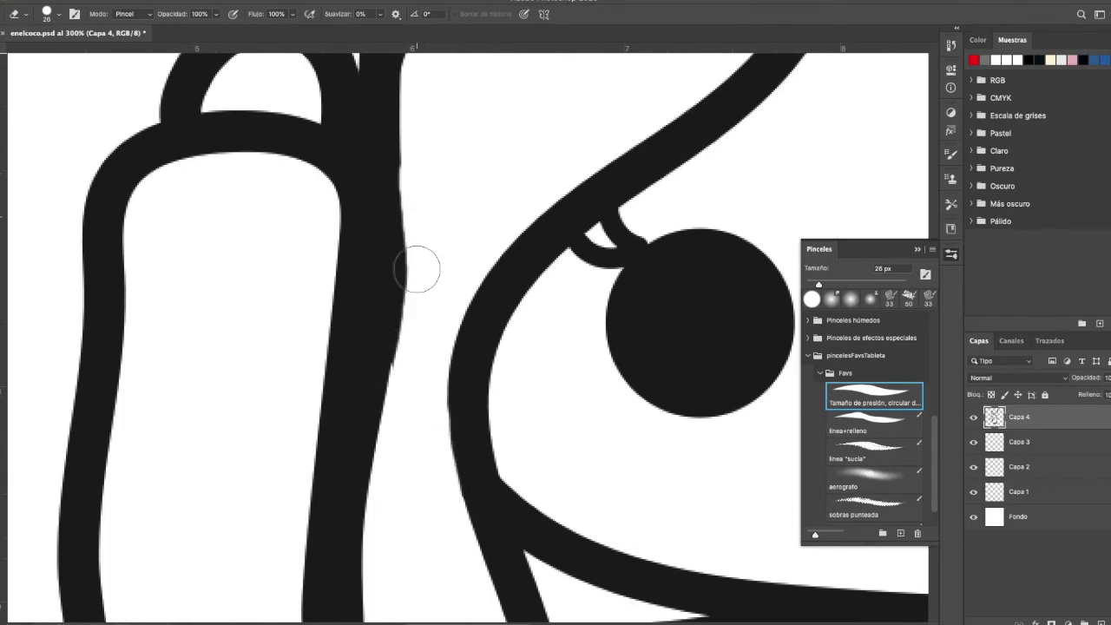
# Erase the stray line end on the left edge of the hair just below the headband.
pyautogui.hotkey('ctrl', '-')
pyautogui.hotkey('ctrl', '-')
pyautogui.hotkey('ctrl', '-')
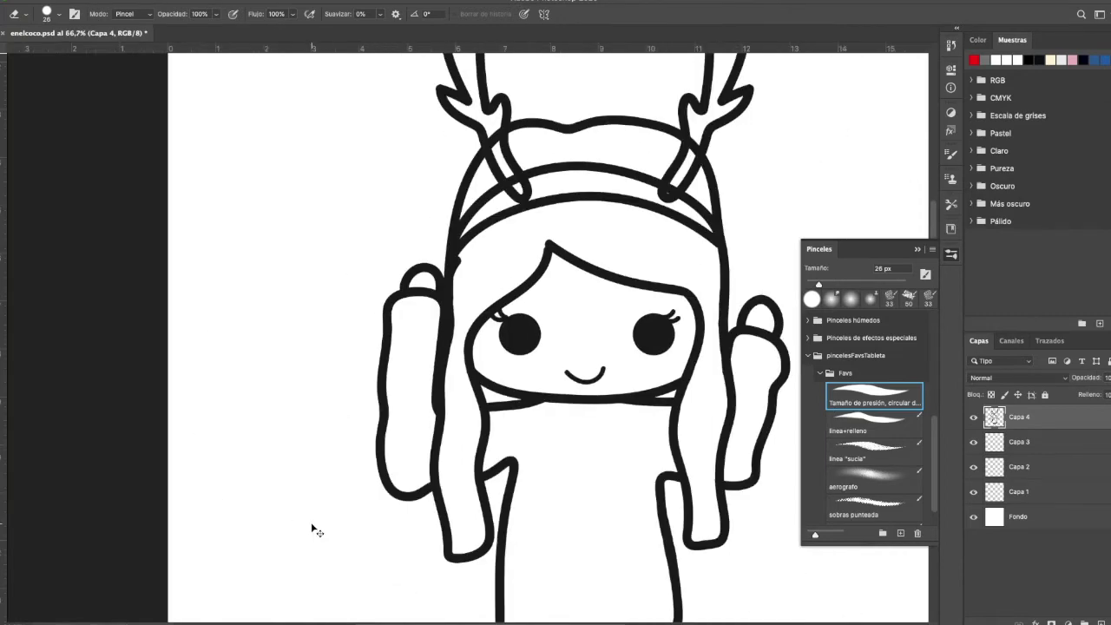
pyautogui.press('super+plus')
pyautogui.press('super+plus')
pyautogui.press('super+plus')
pyautogui.moveTo(425, 200); pyautogui.dragTo(464, 399)
pyautogui.rightClick(466, 177)
pyautogui.moveTo(498, 141)
pyautogui.mouseDown()
pyautogui.moveTo(469, 167)
pyautogui.moveTo(454, 211)
pyautogui.moveTo(446, 355)
pyautogui.moveTo(440, 308)
pyautogui.moveTo(455, 428)
pyautogui.mouseUp()
# Erase the head and headband lines that run through the bases of both antlers.
pyautogui.moveTo(474, 327)
pyautogui.mouseDown()
pyautogui.moveTo(402, 449)
pyautogui.moveTo(367, 475)
pyautogui.mouseUp()
pyautogui.moveTo(424, 230)
pyautogui.mouseDown()
pyautogui.moveTo(449, 267)
pyautogui.moveTo(415, 232)
pyautogui.moveTo(419, 260)
pyautogui.mouseUp()
pyautogui.moveTo(376, 191); pyautogui.dragTo(483, 397)
pyautogui.moveTo(473, 214)
pyautogui.mouseDown()
pyautogui.moveTo(472, 276)
pyautogui.moveTo(458, 223)
pyautogui.moveTo(460, 298)
pyautogui.moveTo(468, 277)
pyautogui.moveTo(500, 378)
pyautogui.moveTo(430, 260)
pyautogui.moveTo(459, 333)
pyautogui.moveTo(435, 267)
pyautogui.moveTo(454, 318)
pyautogui.mouseUp()
pyautogui.hscroll(5, 454, 318)
pyautogui.moveTo(674, 206)
pyautogui.mouseDown()
pyautogui.moveTo(683, 236)
pyautogui.moveTo(680, 219)
pyautogui.moveTo(663, 266)
pyautogui.moveTo(660, 193)
pyautogui.moveTo(660, 208)
pyautogui.mouseUp()
pyautogui.moveTo(590, 385)
pyautogui.mouseDown()
pyautogui.moveTo(551, 436)
pyautogui.moveTo(583, 399)
pyautogui.mouseUp()
# Look over the whole cleaned-up character for remaining stray lines.
pyautogui.press('super+minus')
pyautogui.press('super+minus')
pyautogui.press('super+minus')
pyautogui.moveTo(251, 446)
pyautogui.mouseDown()
pyautogui.moveTo(299, 343)
pyautogui.moveTo(326, 358)
pyautogui.moveTo(313, 167)
pyautogui.mouseUp()
pyautogui.moveTo(287, 353); pyautogui.dragTo(327, 265)
pyautogui.moveTo(356, 414); pyautogui.dragTo(276, 560)
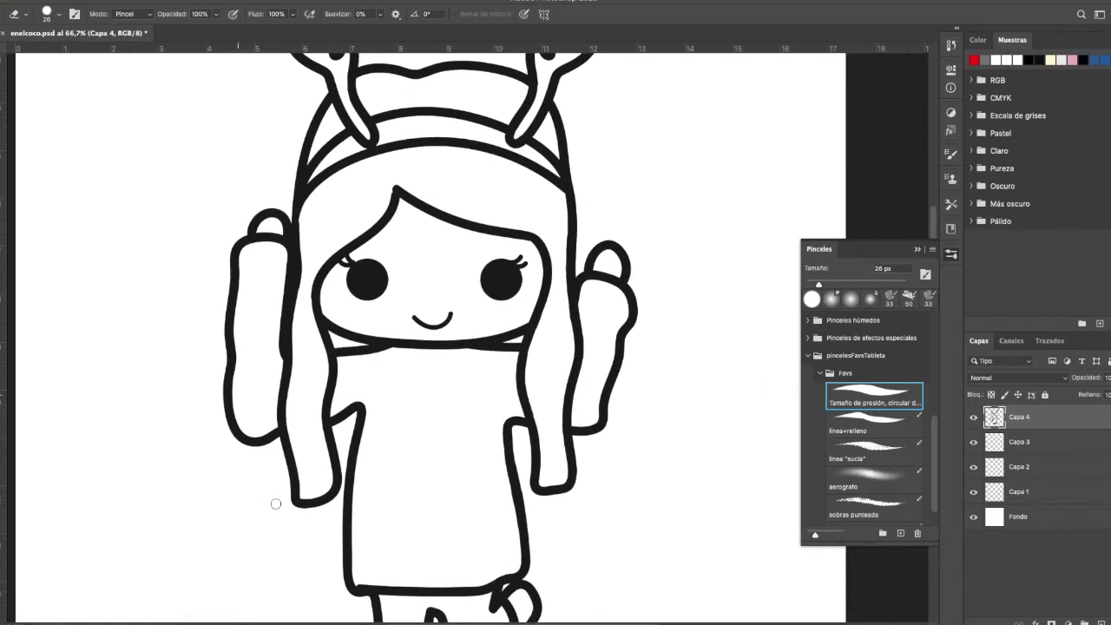
pyautogui.hotkey('ctrl', '-')
pyautogui.hotkey('ctrl', '-')
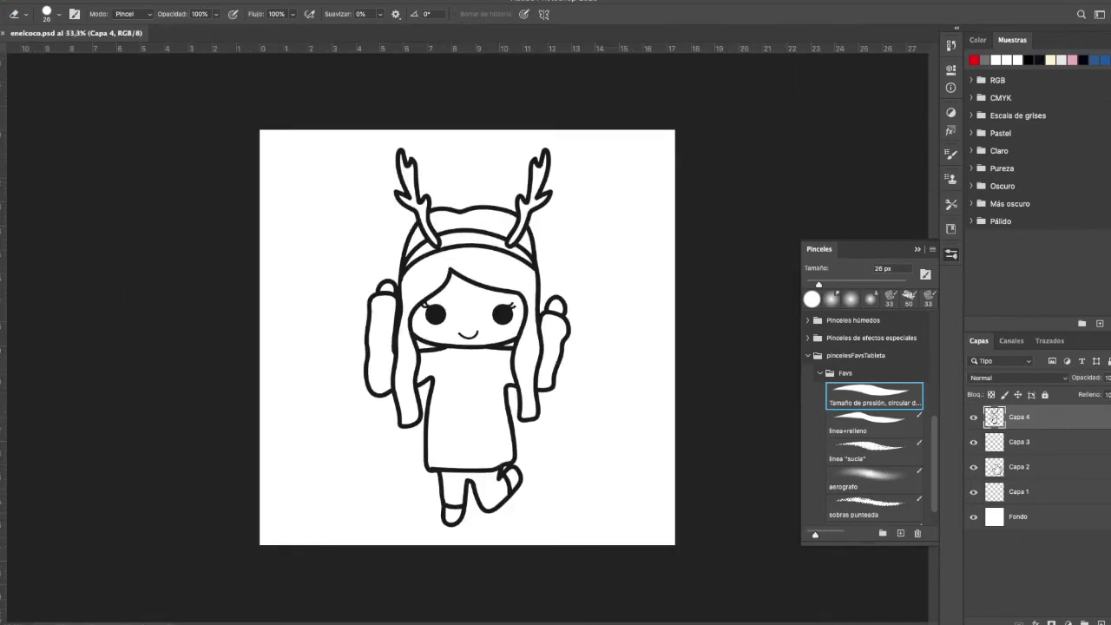
# Make the layer Capa 2 active and choose the línea "sucia" brush.
pyautogui.click(1020, 466)
pyautogui.click(885, 451)
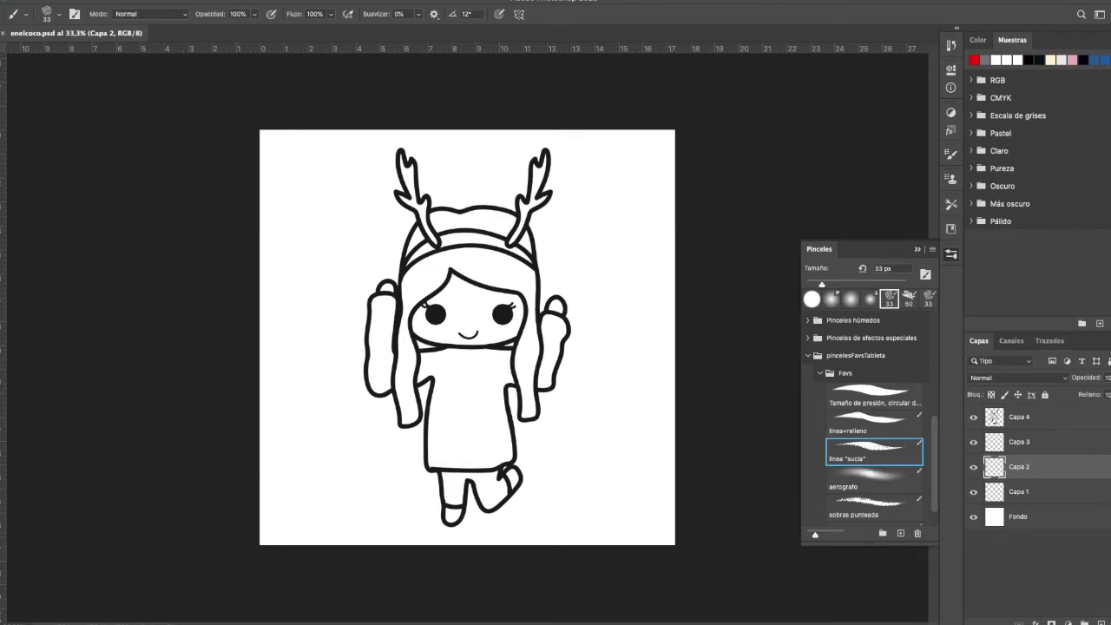
pyautogui.click(0, 493)
pyautogui.moveTo(0, 373); pyautogui.dragTo(634, 471)
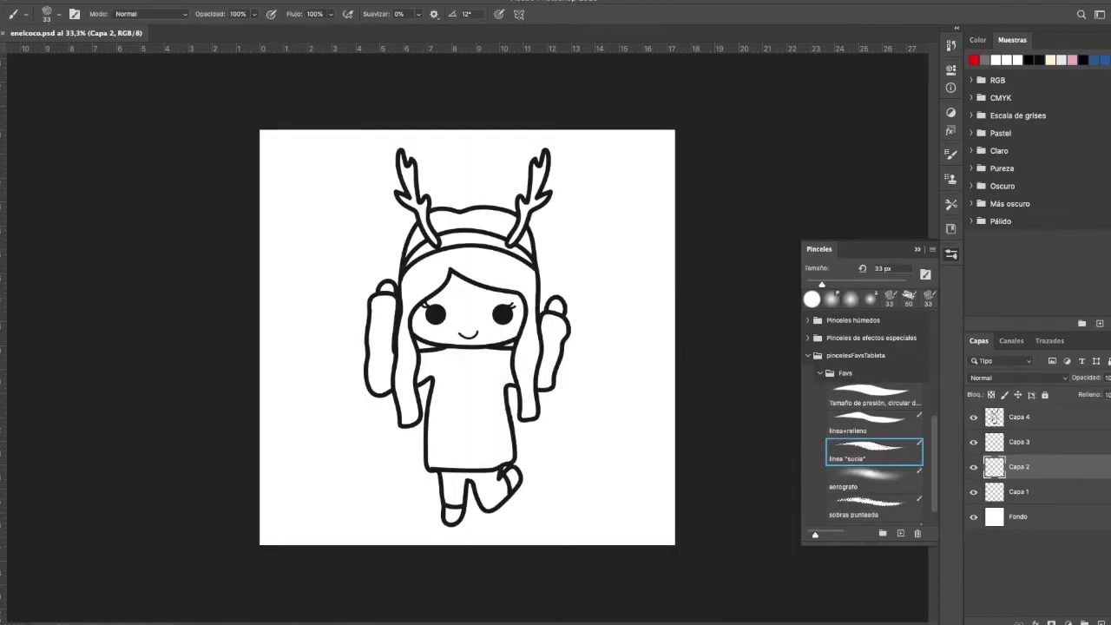
# Switch to the browser, capture the reindeer-girl illustration in the Instagram post as a screenshot and close its tab.
pyautogui.moveTo(1110, 611); pyautogui.dragTo(320, 12)
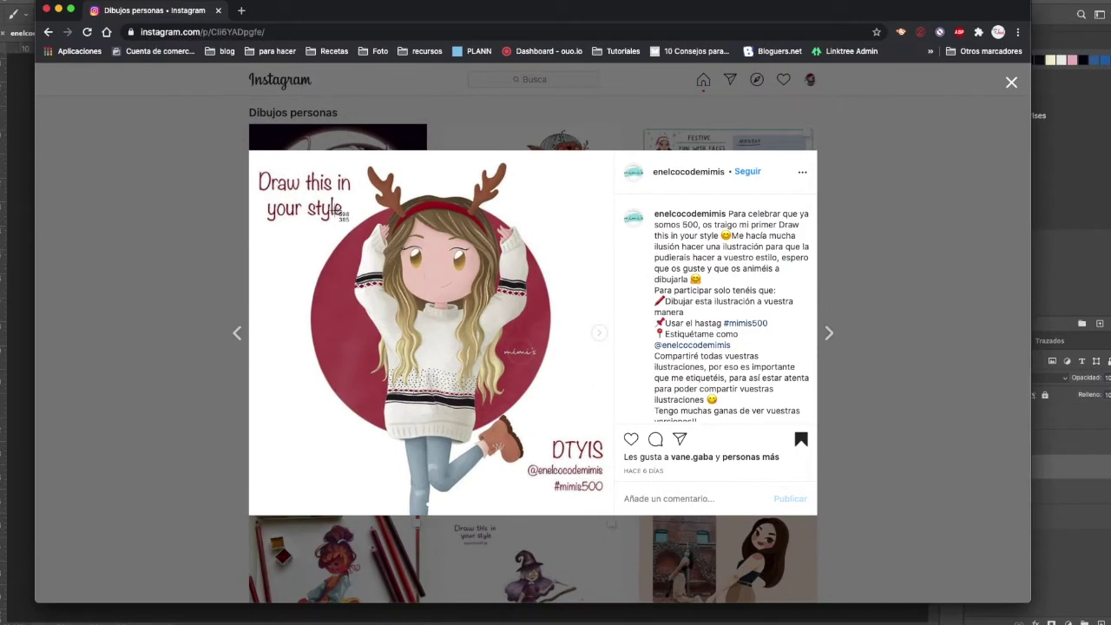
pyautogui.moveTo(257, 159); pyautogui.dragTo(622, 519)
pyautogui.click(219, 10)
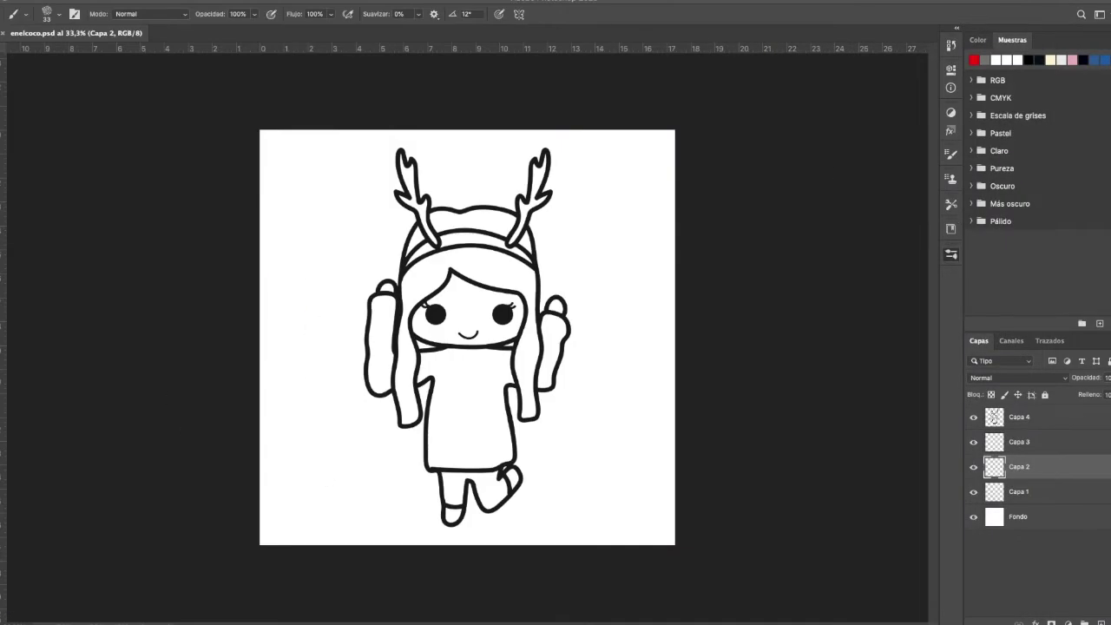
# Place the captured reference illustration in enelcoco.psd and shrink it into the lower right corner of the canvas.
pyautogui.moveTo(1110, 555); pyautogui.dragTo(573, 354)
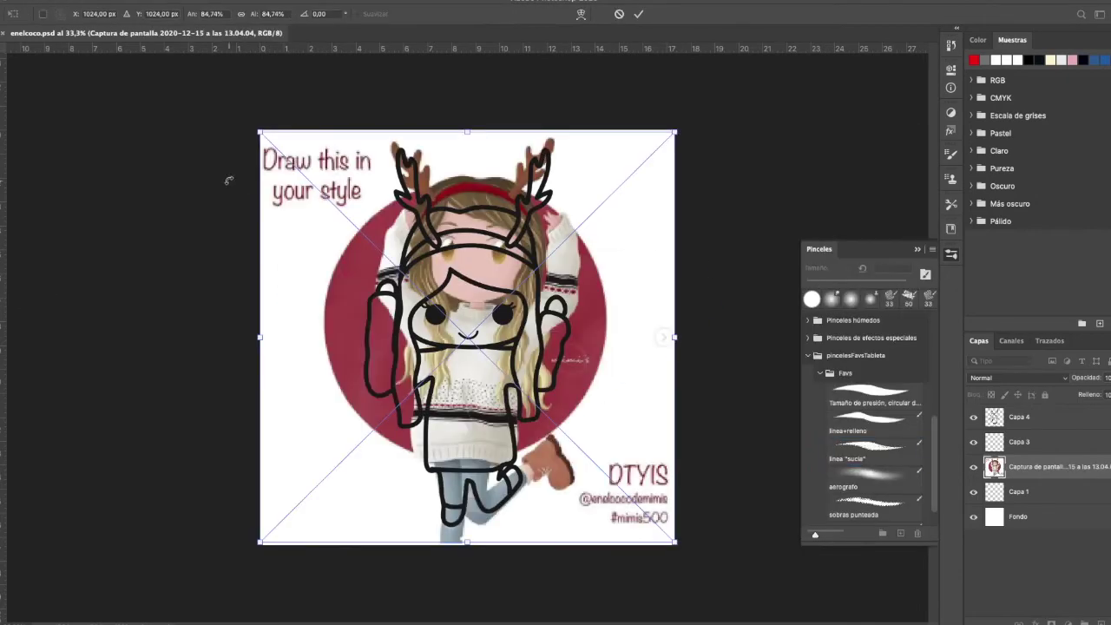
pyautogui.moveTo(256, 132)
pyautogui.mouseDown()
pyautogui.moveTo(517, 287)
pyautogui.moveTo(551, 323)
pyautogui.mouseUp()
pyautogui.press('Return')
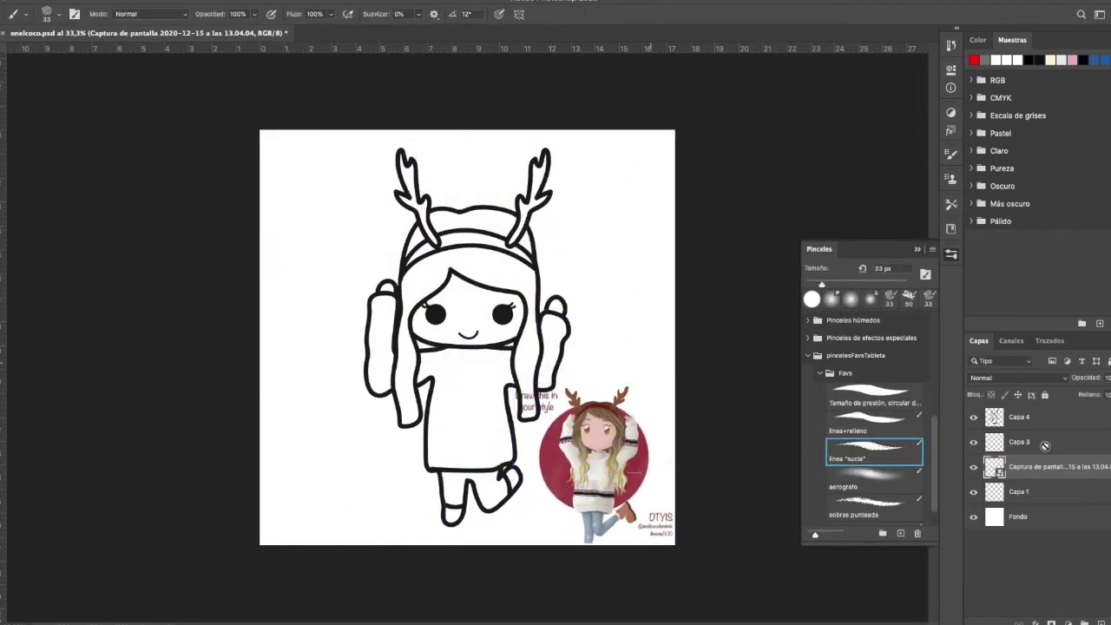
# Add a new layer between Capa 3 and Capa 1 and move the reference image layer directly above Fondo.
pyautogui.click(1101, 623)
pyautogui.moveTo(1047, 518); pyautogui.dragTo(1014, 479)
pyautogui.click(991, 469)
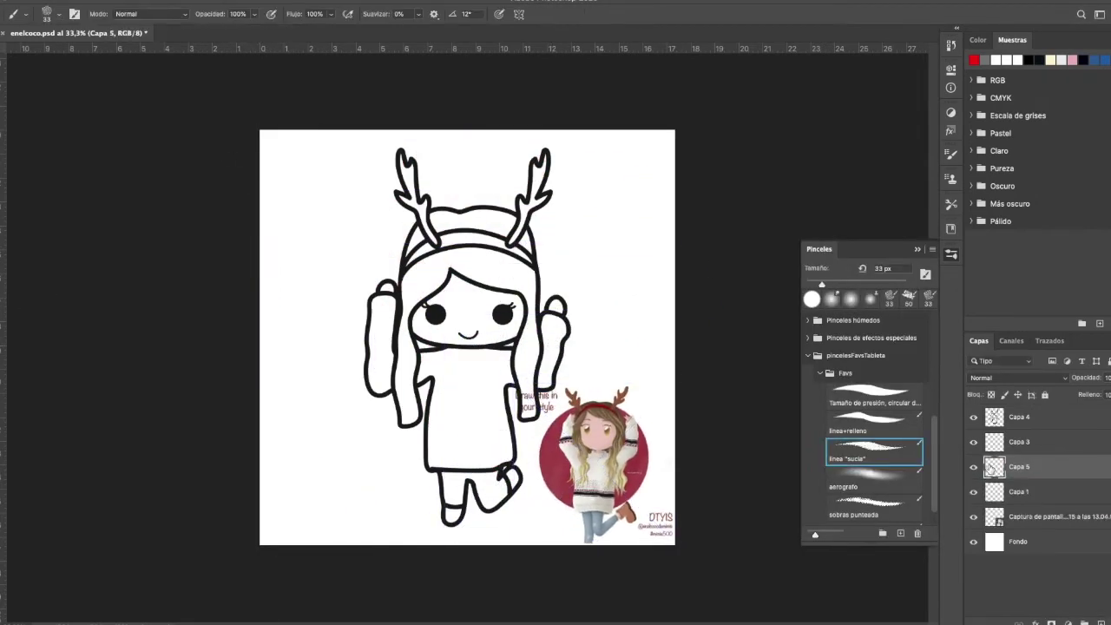
# Sample the light grey of the reference sweater and paint the right sleeve with the línea "sucia" brush at 33 px.
pyautogui.press('super+plus')
pyautogui.moveTo(529, 560); pyautogui.dragTo(440, 402)
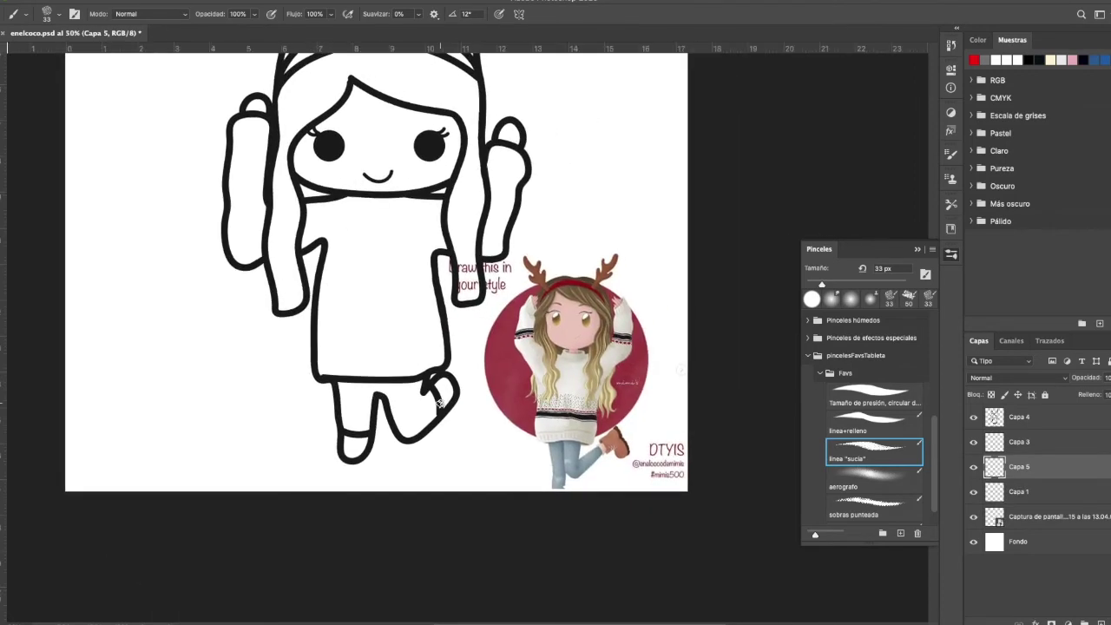
pyautogui.press('i')
pyautogui.click(540, 365)
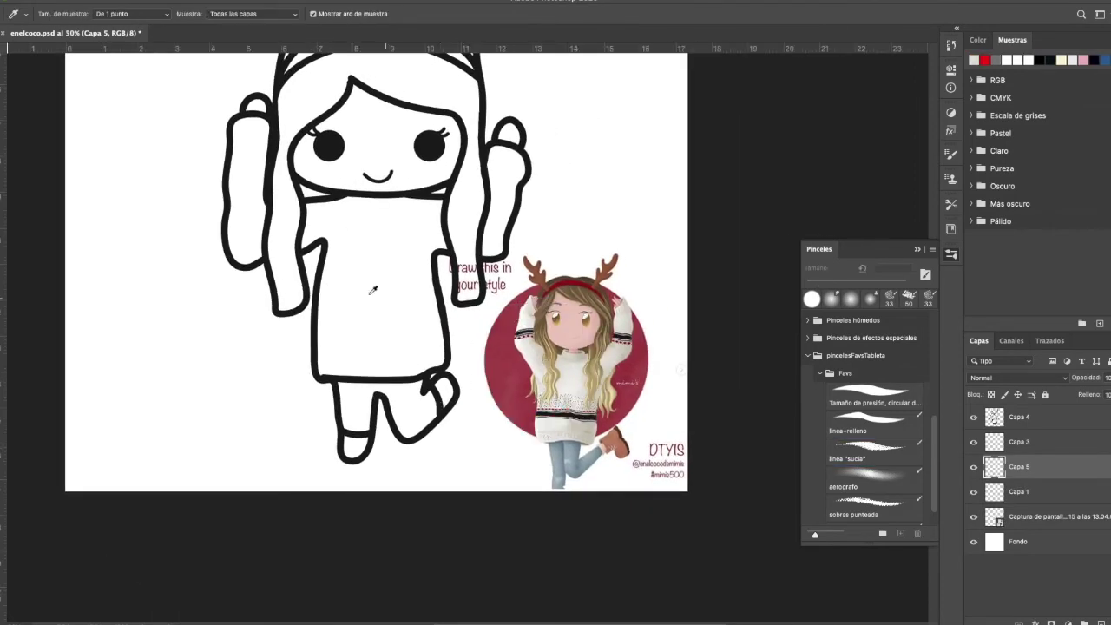
pyautogui.press('b')
pyautogui.scroll(3, 356, 385)
pyautogui.hscroll(-1, 356, 385)
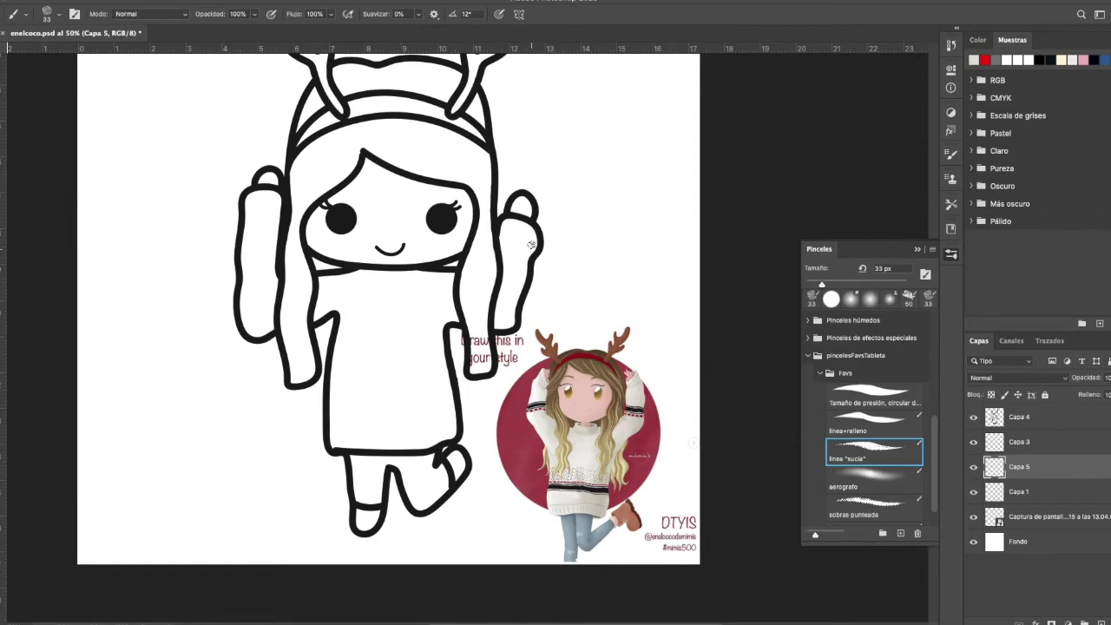
pyautogui.moveTo(521, 239); pyautogui.dragTo(504, 235)
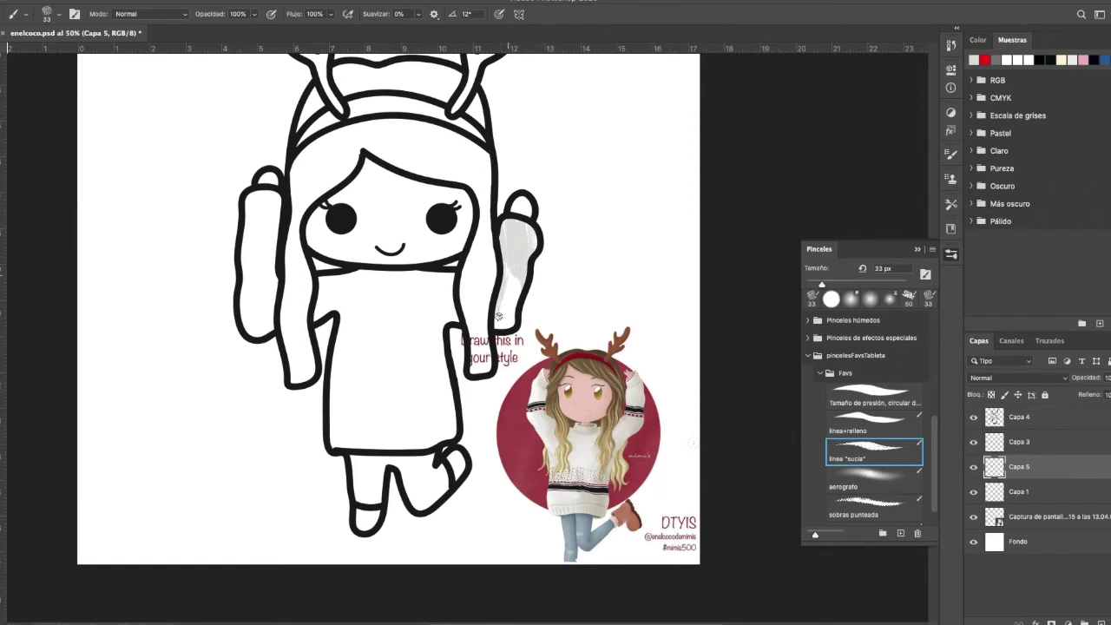
pyautogui.moveTo(498, 316); pyautogui.dragTo(516, 324)
# Paint the body of the shirt in the same light grey with vertical textured strokes.
pyautogui.scroll(1, 457, 334)
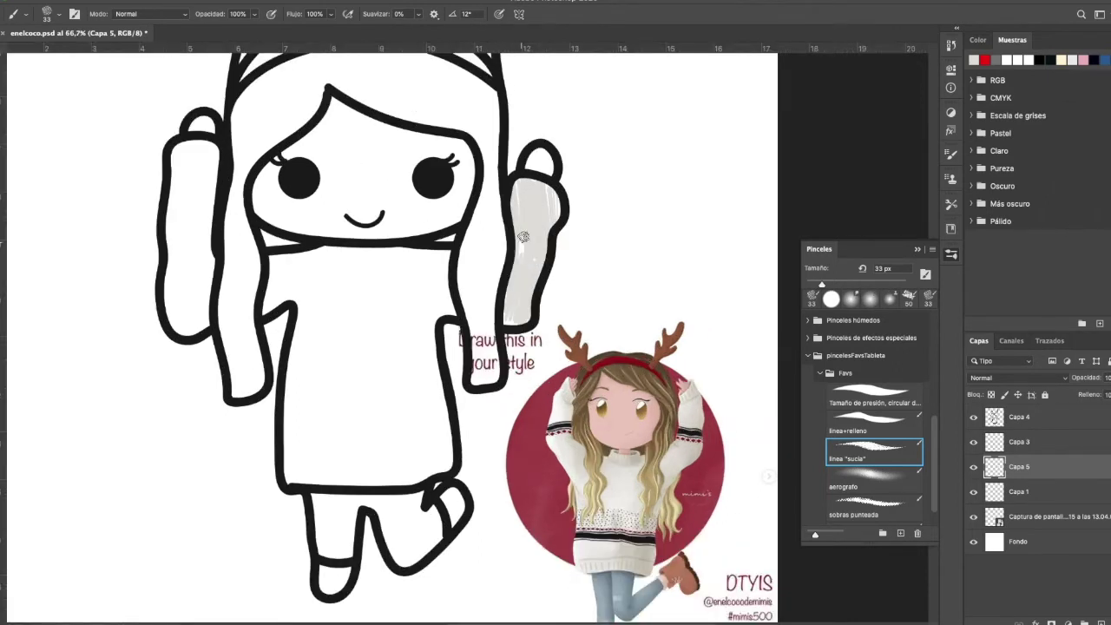
pyautogui.moveTo(453, 315)
pyautogui.mouseDown()
pyautogui.moveTo(448, 248)
pyautogui.moveTo(269, 260)
pyautogui.moveTo(306, 305)
pyautogui.moveTo(287, 372)
pyautogui.moveTo(289, 258)
pyautogui.mouseUp()
pyautogui.moveTo(291, 356); pyautogui.dragTo(287, 423)
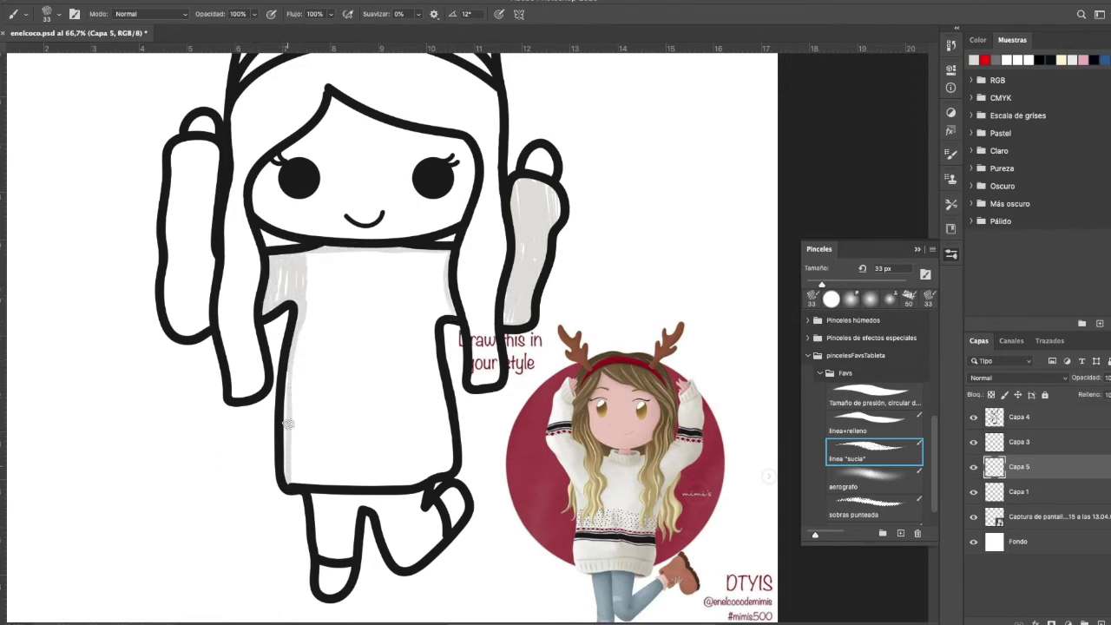
pyautogui.moveTo(296, 482)
pyautogui.mouseDown()
pyautogui.moveTo(381, 484)
pyautogui.moveTo(437, 471)
pyautogui.moveTo(446, 430)
pyautogui.moveTo(435, 349)
pyautogui.moveTo(453, 310)
pyautogui.moveTo(443, 256)
pyautogui.moveTo(429, 308)
pyautogui.moveTo(408, 254)
pyautogui.moveTo(394, 253)
pyautogui.moveTo(377, 323)
pyautogui.moveTo(358, 260)
pyautogui.moveTo(327, 314)
pyautogui.moveTo(310, 286)
pyautogui.moveTo(294, 471)
pyautogui.moveTo(308, 452)
pyautogui.moveTo(320, 484)
pyautogui.moveTo(322, 369)
pyautogui.moveTo(309, 309)
pyautogui.moveTo(306, 379)
pyautogui.moveTo(294, 334)
pyautogui.moveTo(323, 366)
pyautogui.moveTo(332, 314)
pyautogui.moveTo(355, 449)
pyautogui.moveTo(425, 369)
pyautogui.moveTo(439, 435)
pyautogui.moveTo(392, 331)
pyautogui.moveTo(377, 467)
pyautogui.moveTo(357, 469)
pyautogui.moveTo(333, 327)
pyautogui.moveTo(317, 356)
pyautogui.moveTo(345, 481)
pyautogui.mouseUp()
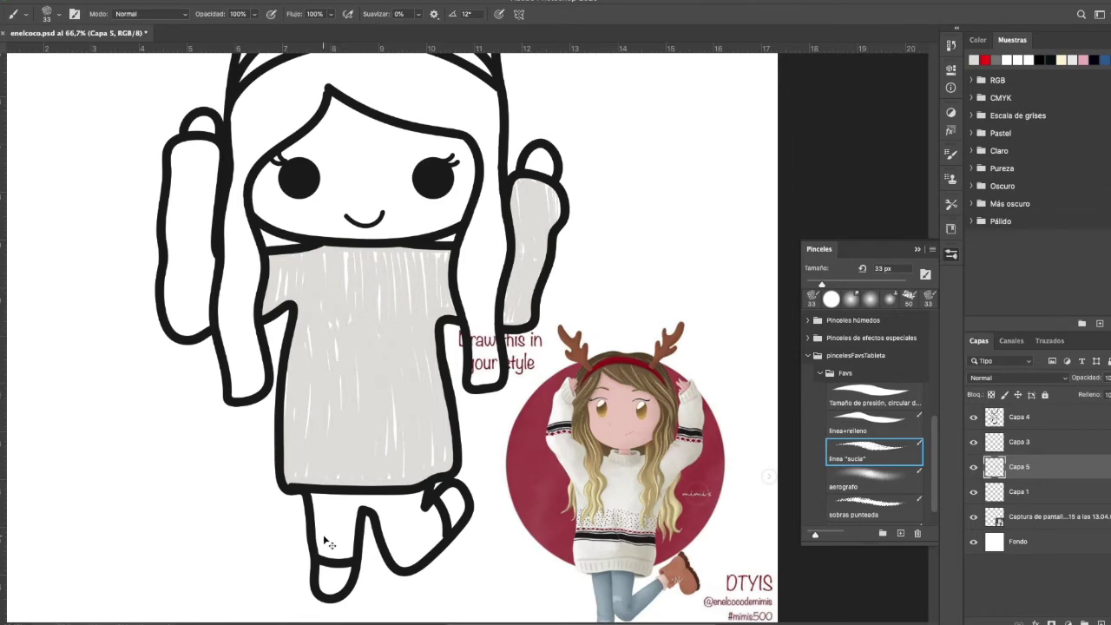
# Erase the bulge in the outline at the shirt's lower left corner on Capa 4 with the 26 px eraser.
pyautogui.press('super+plus')
pyautogui.press('super+plus')
pyautogui.press('super+plus')
pyautogui.moveTo(322, 536); pyautogui.dragTo(694, 79)
pyautogui.moveTo(340, 456); pyautogui.dragTo(434, 313)
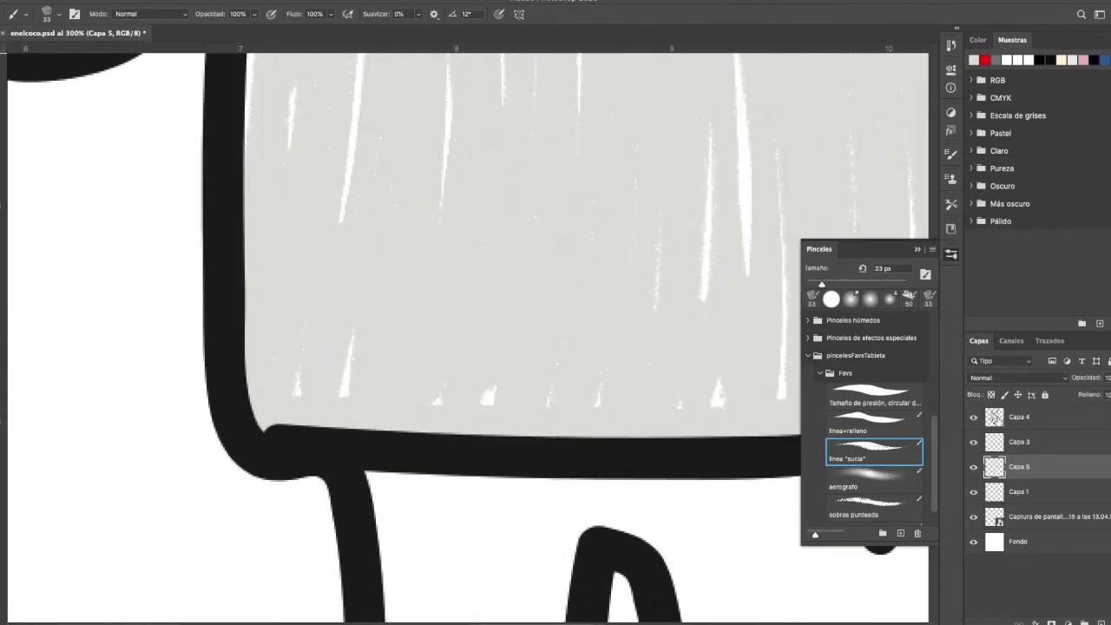
pyautogui.keyDown('super'); pyautogui.click(354, 442); pyautogui.keyUp('super')
pyautogui.press('e')
pyautogui.moveTo(267, 427); pyautogui.dragTo(315, 422)
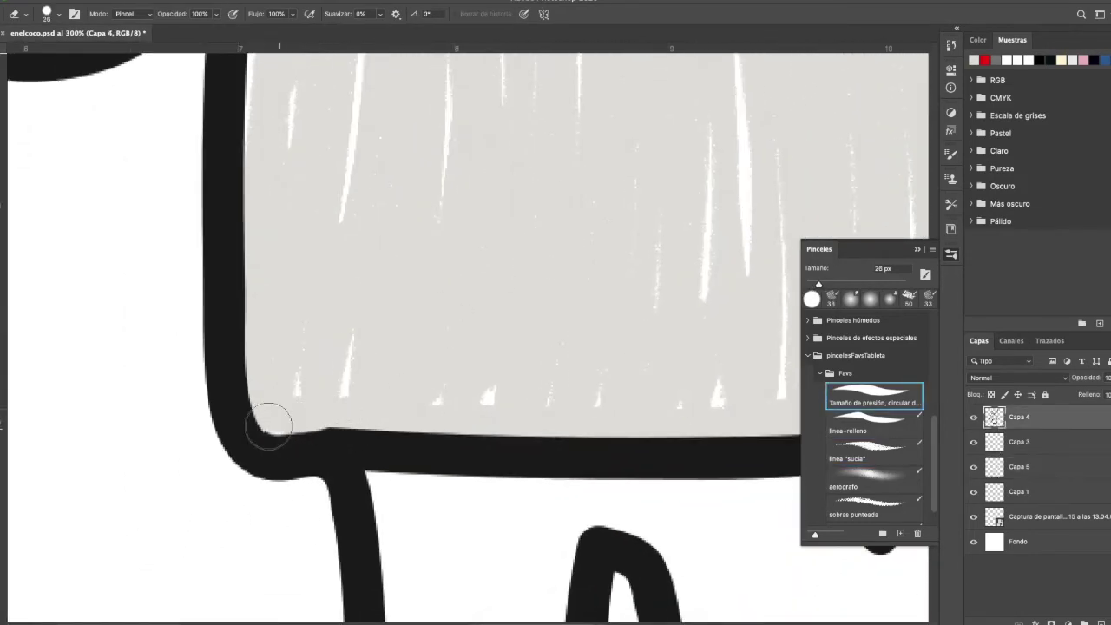
pyautogui.scroll(-5, 268, 392)
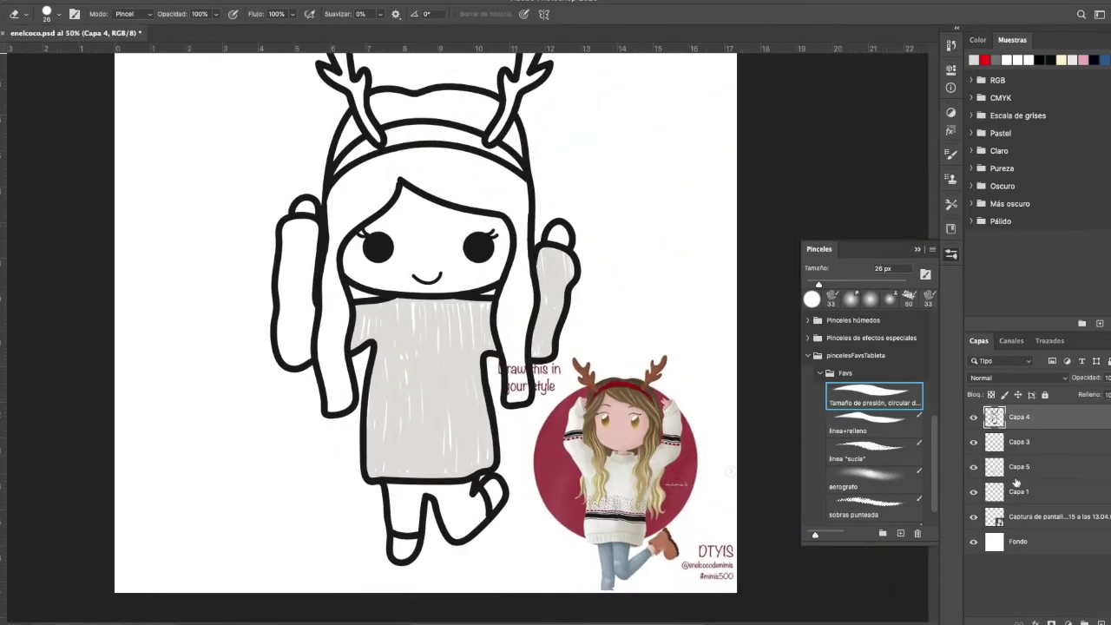
# Paint the left sleeve light grey on Capa 5 with vertical strokes of the línea "sucia" brush at 33 px.
pyautogui.click(1014, 469)
pyautogui.press('b')
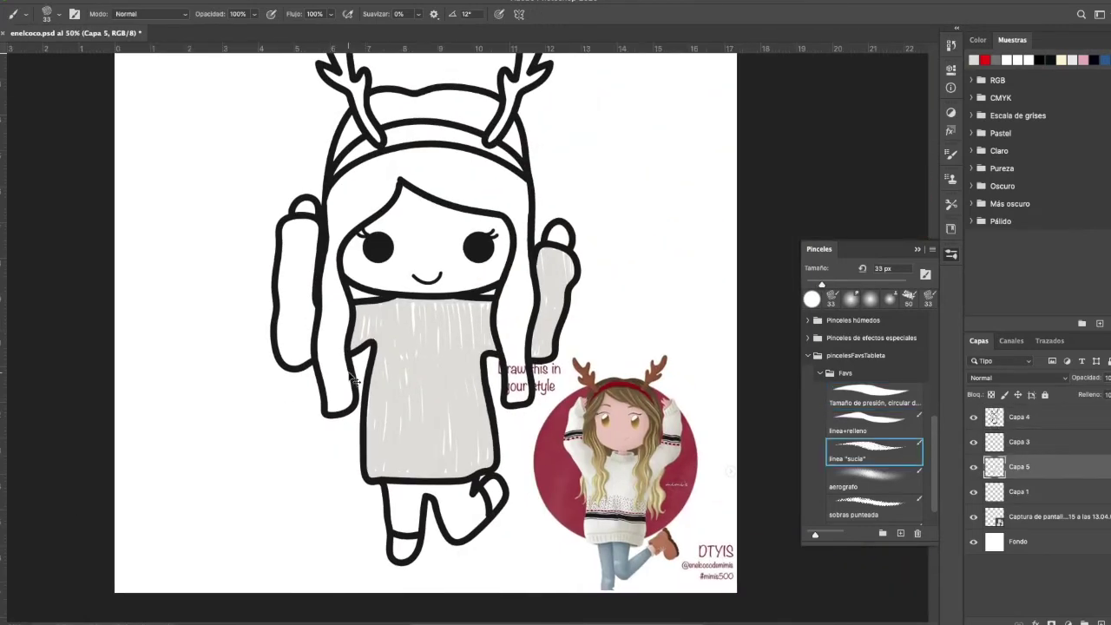
pyautogui.press('super+plus')
pyautogui.moveTo(236, 347); pyautogui.dragTo(303, 368)
pyautogui.moveTo(330, 212)
pyautogui.mouseDown()
pyautogui.moveTo(281, 238)
pyautogui.moveTo(278, 310)
pyautogui.moveTo(285, 379)
pyautogui.moveTo(316, 391)
pyautogui.moveTo(324, 237)
pyautogui.moveTo(320, 255)
pyautogui.moveTo(292, 225)
pyautogui.moveTo(290, 342)
pyautogui.moveTo(307, 262)
pyautogui.moveTo(317, 378)
pyautogui.moveTo(283, 335)
pyautogui.mouseUp()
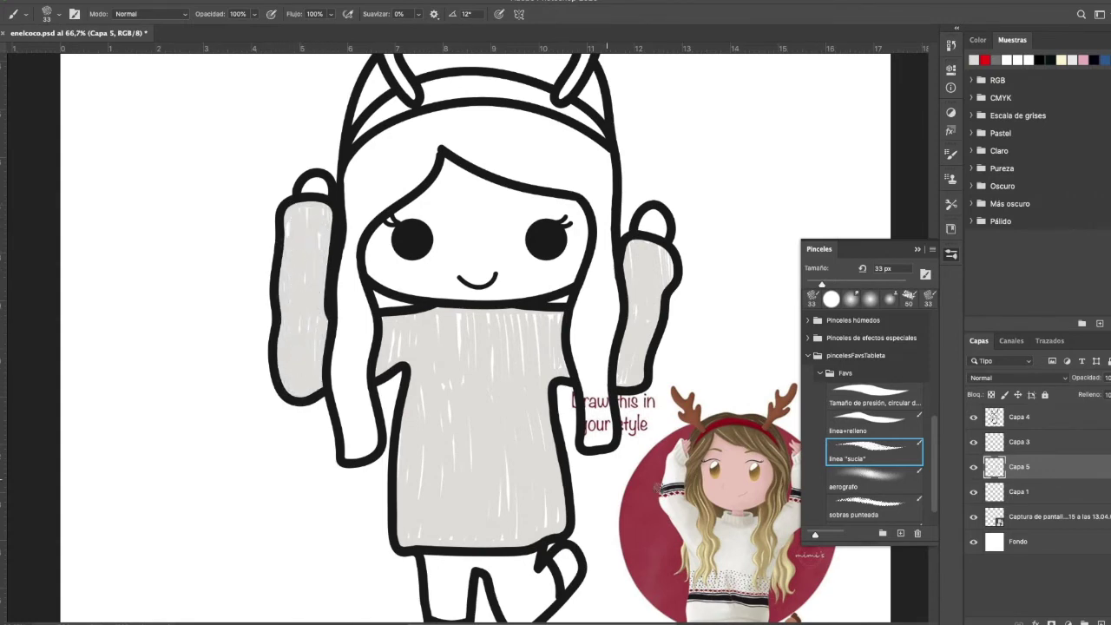
# Sample a darker grey from the reference sweater and fill the white gaps of both sleeves and the shirt on Capa 1.
pyautogui.moveTo(678, 466); pyautogui.dragTo(690, 463)
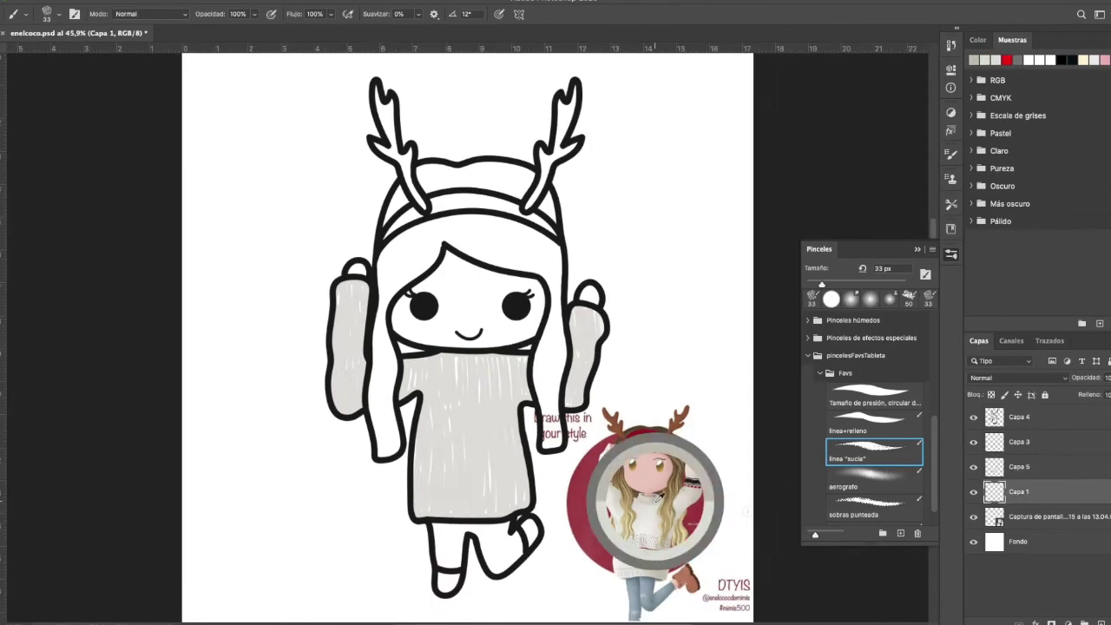
pyautogui.keyDown('alt'); pyautogui.click(655, 502); pyautogui.keyUp('alt')
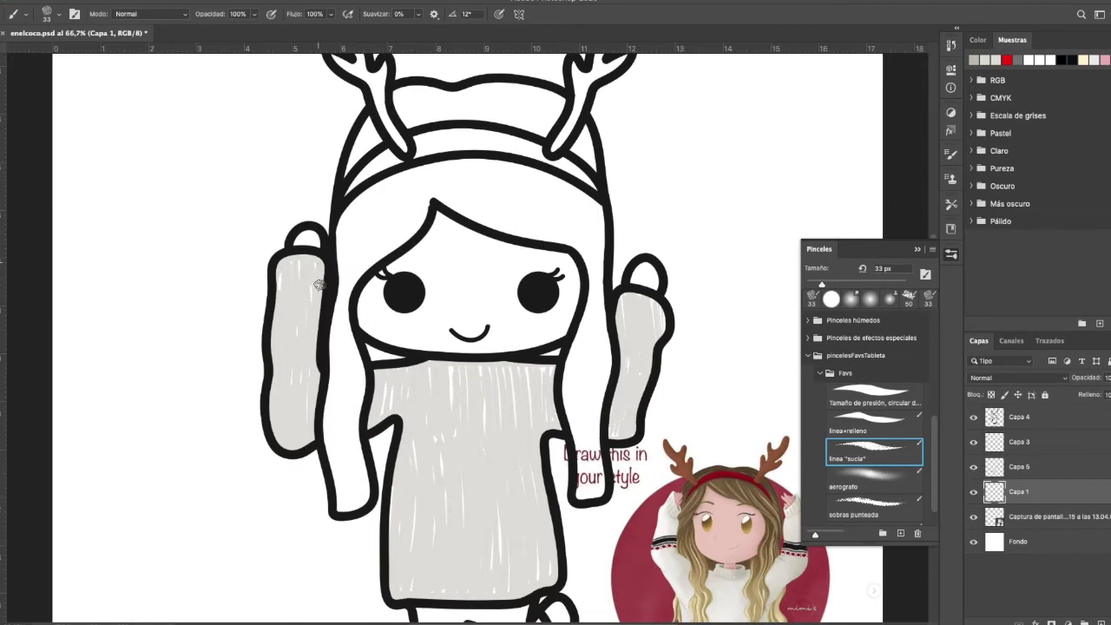
pyautogui.moveTo(312, 285); pyautogui.dragTo(310, 303)
pyautogui.rightClick(298, 287)
pyautogui.moveTo(299, 257); pyautogui.dragTo(294, 267)
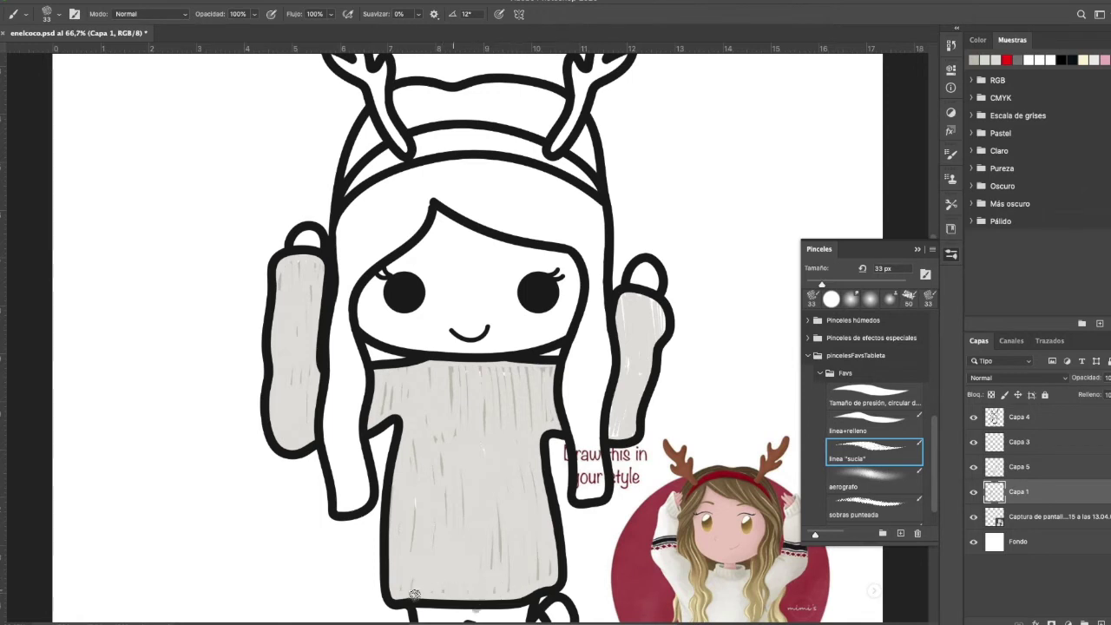
pyautogui.press('e')
pyautogui.press('b')
pyautogui.moveTo(653, 301); pyautogui.dragTo(657, 333)
pyautogui.moveTo(636, 423); pyautogui.dragTo(643, 384)
# Sample the pink skin tone from the reference and paint both hands and the face on Capa 5 with textured strokes.
pyautogui.keyDown('alt'); pyautogui.click(732, 528); pyautogui.keyUp('alt')
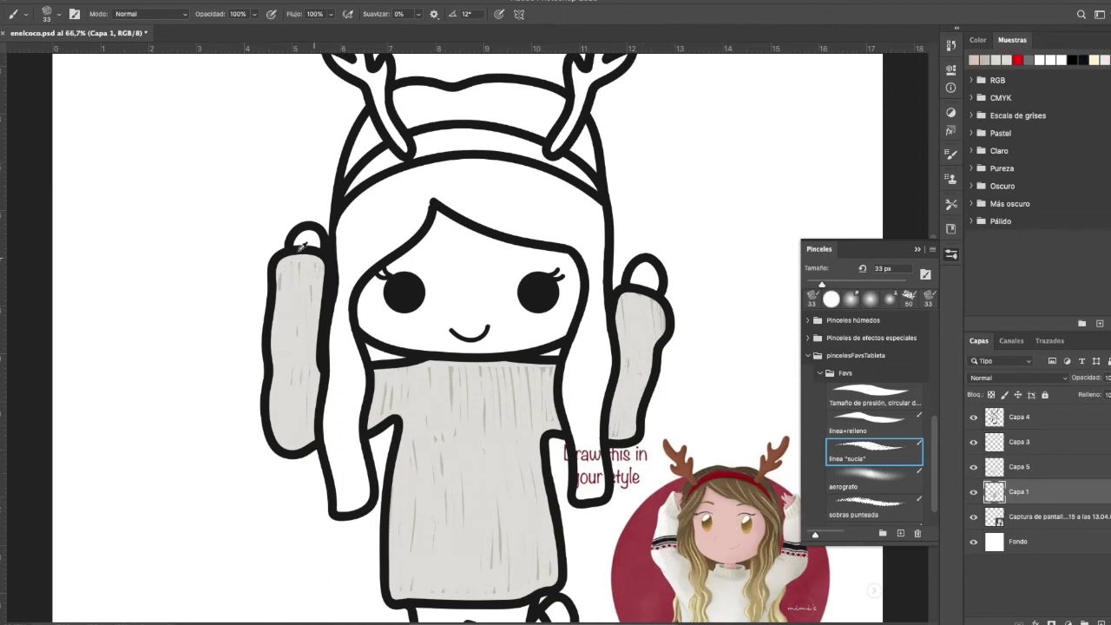
pyautogui.click(997, 470)
pyautogui.click(339, 263)
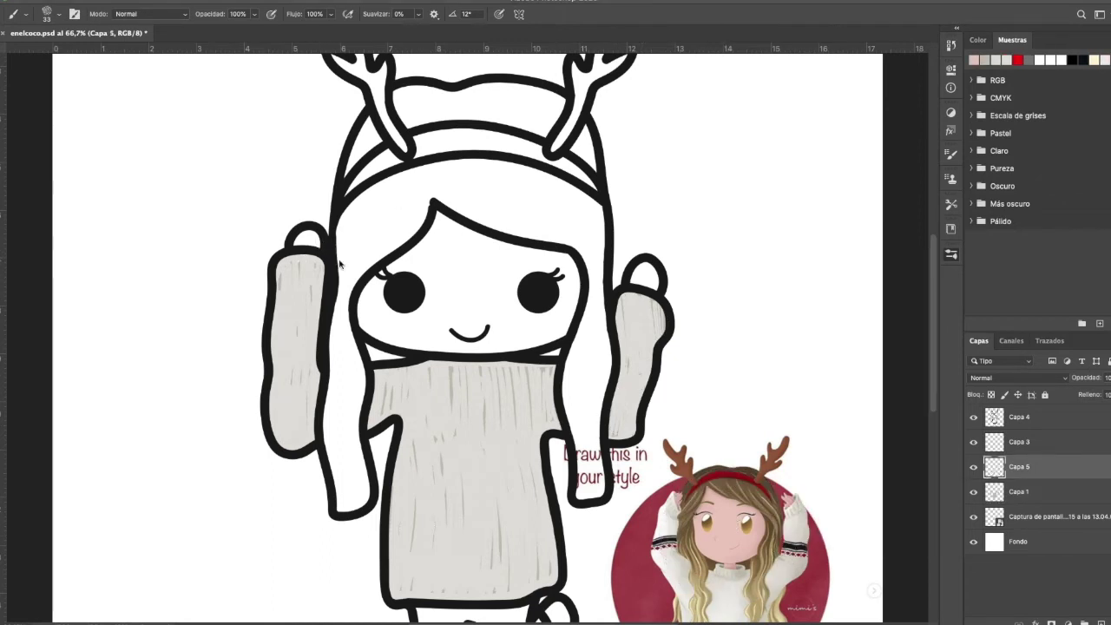
pyautogui.press('F5')
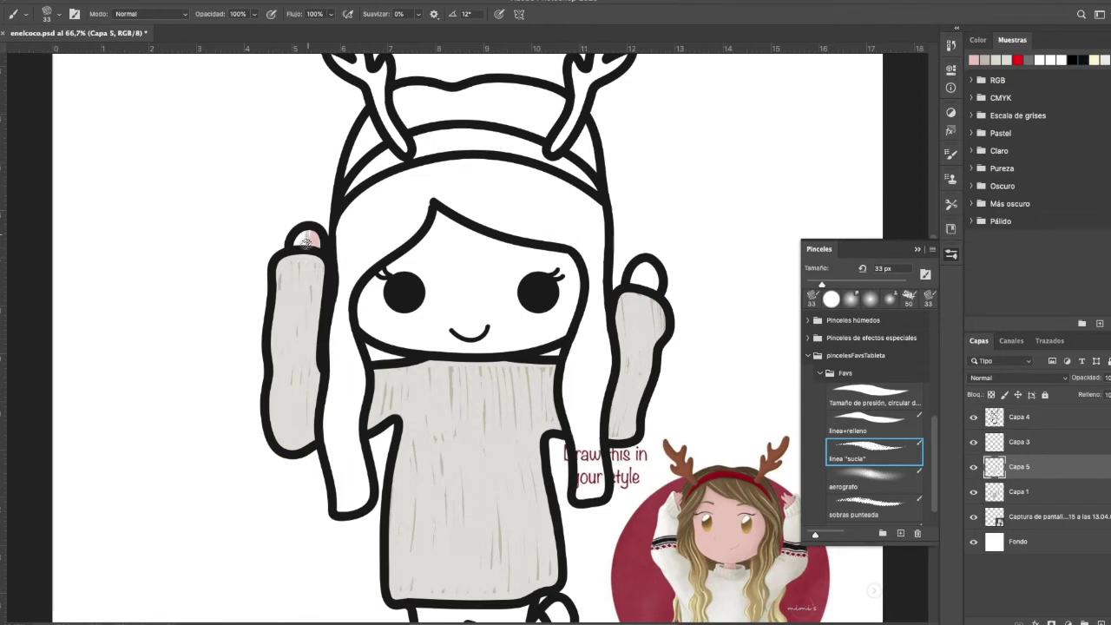
pyautogui.moveTo(650, 293); pyautogui.dragTo(630, 287)
pyautogui.moveTo(580, 257)
pyautogui.mouseDown()
pyautogui.moveTo(528, 341)
pyautogui.moveTo(559, 336)
pyautogui.moveTo(526, 346)
pyautogui.moveTo(438, 352)
pyautogui.moveTo(375, 334)
pyautogui.moveTo(362, 292)
pyautogui.moveTo(438, 213)
pyautogui.moveTo(573, 261)
pyautogui.mouseUp()
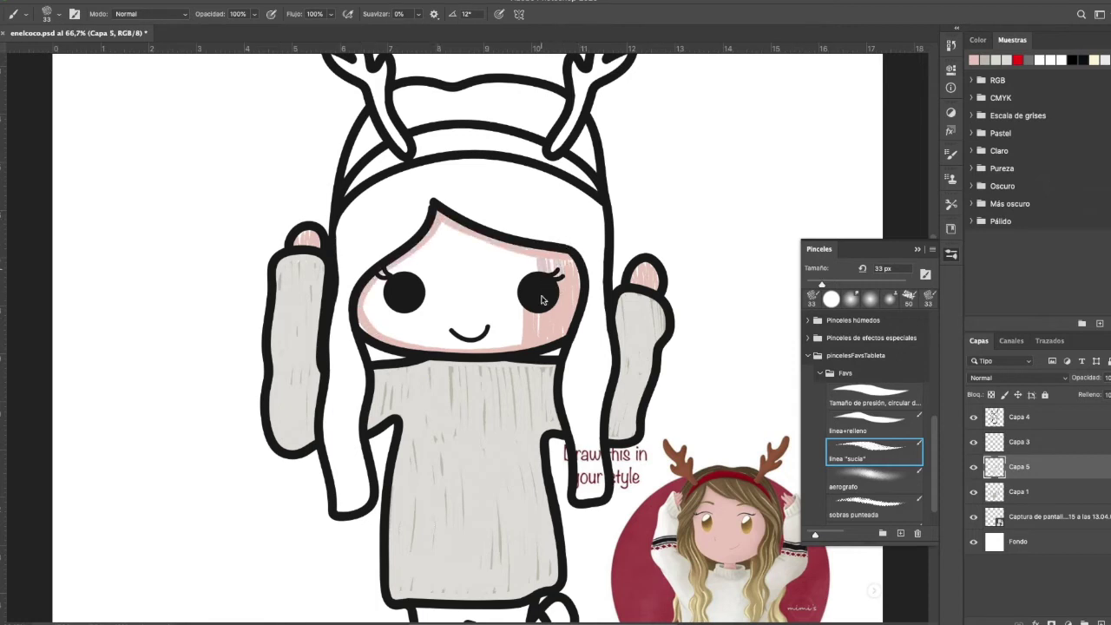
pyautogui.moveTo(524, 343)
pyautogui.mouseDown()
pyautogui.moveTo(471, 248)
pyautogui.moveTo(432, 345)
pyautogui.moveTo(362, 315)
pyautogui.mouseUp()
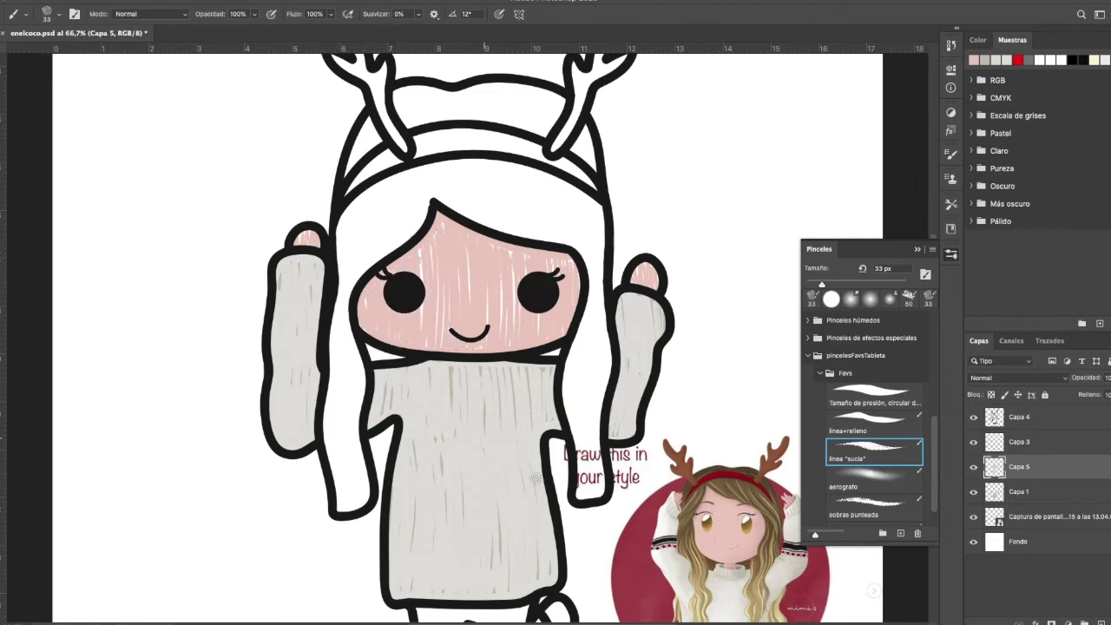
# Set the foreground colour to the darker pink d4b8ae and fill the white gaps of the hands and face on Capa 1.
pyautogui.click(6, 428)
pyautogui.click(547, 249)
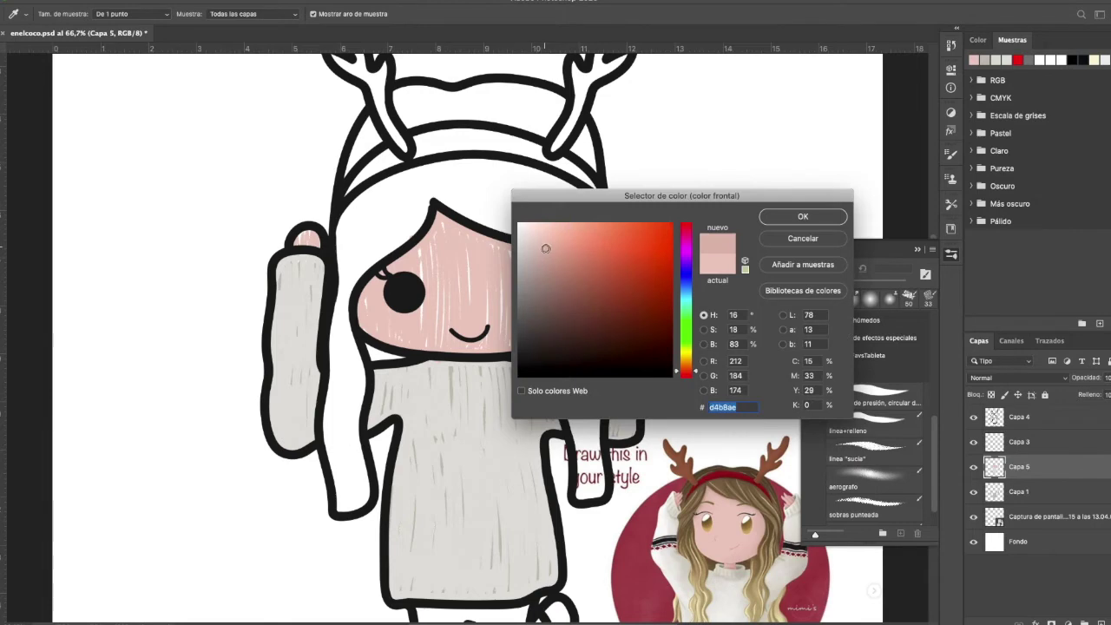
pyautogui.click(803, 216)
pyautogui.click(997, 491)
pyautogui.moveTo(292, 233); pyautogui.dragTo(297, 234)
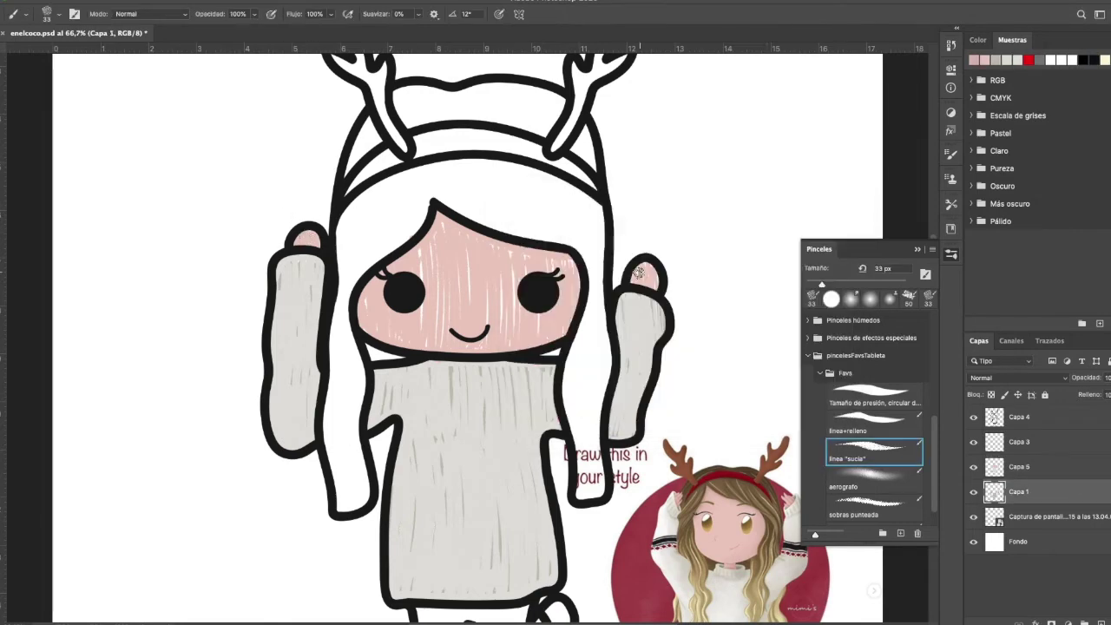
pyautogui.moveTo(547, 335)
pyautogui.mouseDown()
pyautogui.moveTo(473, 263)
pyautogui.moveTo(462, 343)
pyautogui.moveTo(431, 340)
pyautogui.mouseUp()
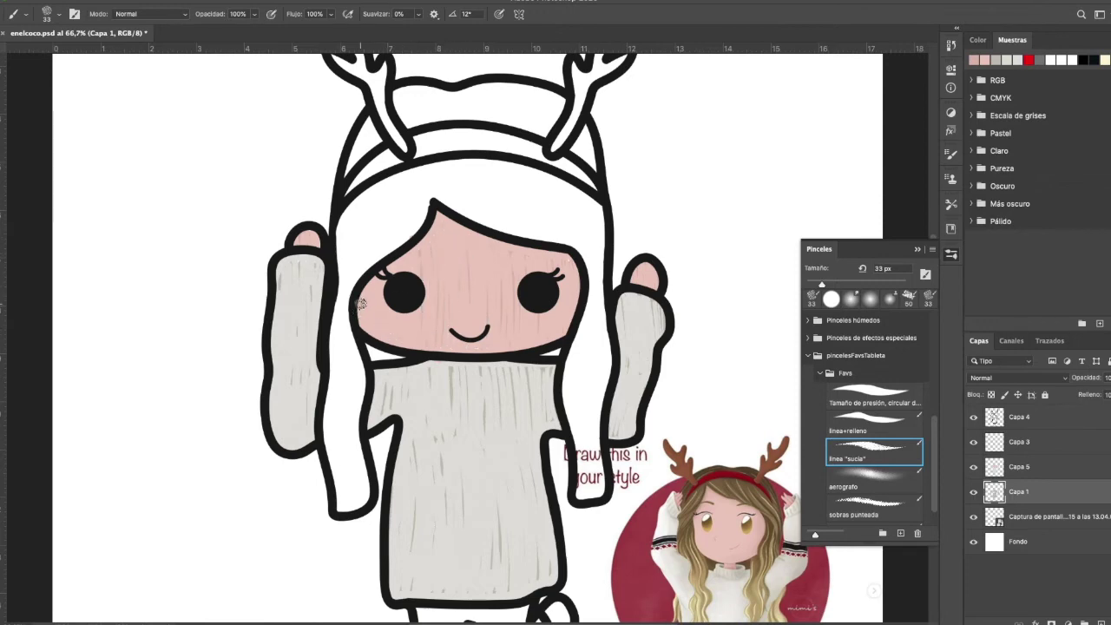
# Sample the golden brown of the reference hair and paint the long locks, fringe and crown on Capa 5.
pyautogui.keyDown('alt'); pyautogui.click(684, 519); pyautogui.keyUp('alt')
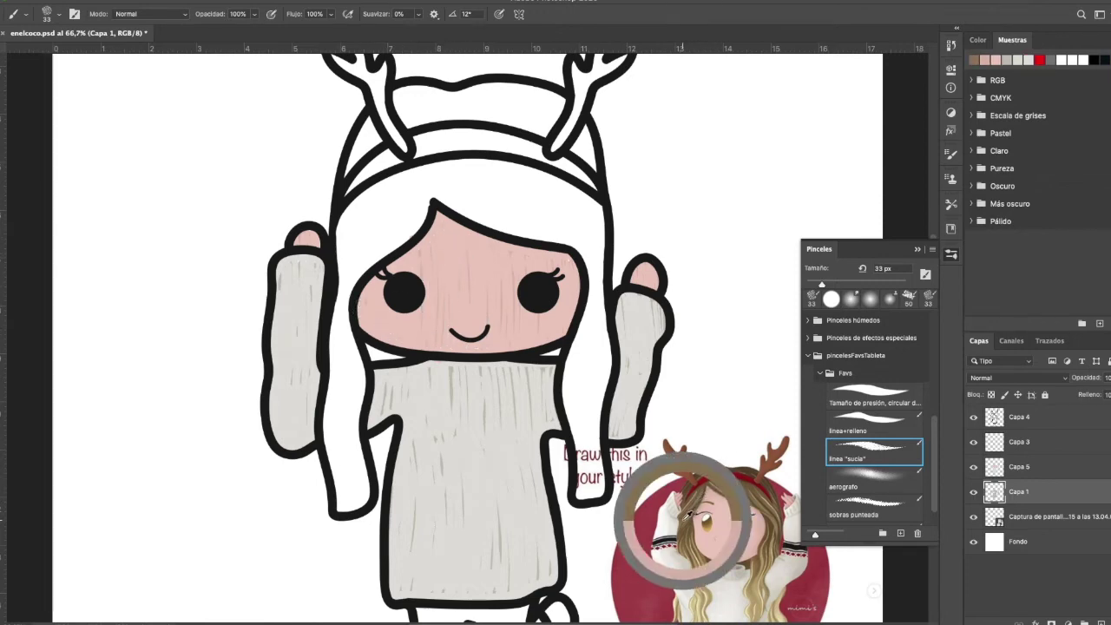
pyautogui.keyDown('alt'); pyautogui.click(706, 564); pyautogui.keyUp('alt')
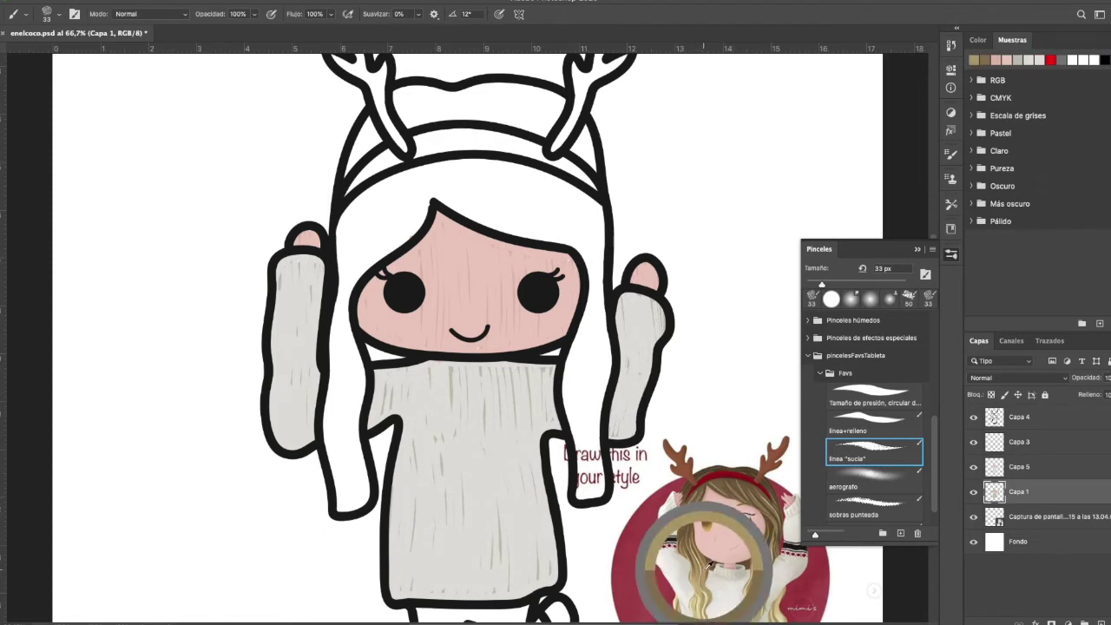
pyautogui.click(996, 471)
pyautogui.moveTo(365, 469)
pyautogui.mouseDown()
pyautogui.moveTo(338, 505)
pyautogui.moveTo(327, 422)
pyautogui.moveTo(338, 447)
pyautogui.moveTo(356, 444)
pyautogui.moveTo(355, 371)
pyautogui.moveTo(344, 379)
pyautogui.moveTo(330, 358)
pyautogui.moveTo(347, 480)
pyautogui.moveTo(376, 342)
pyautogui.mouseUp()
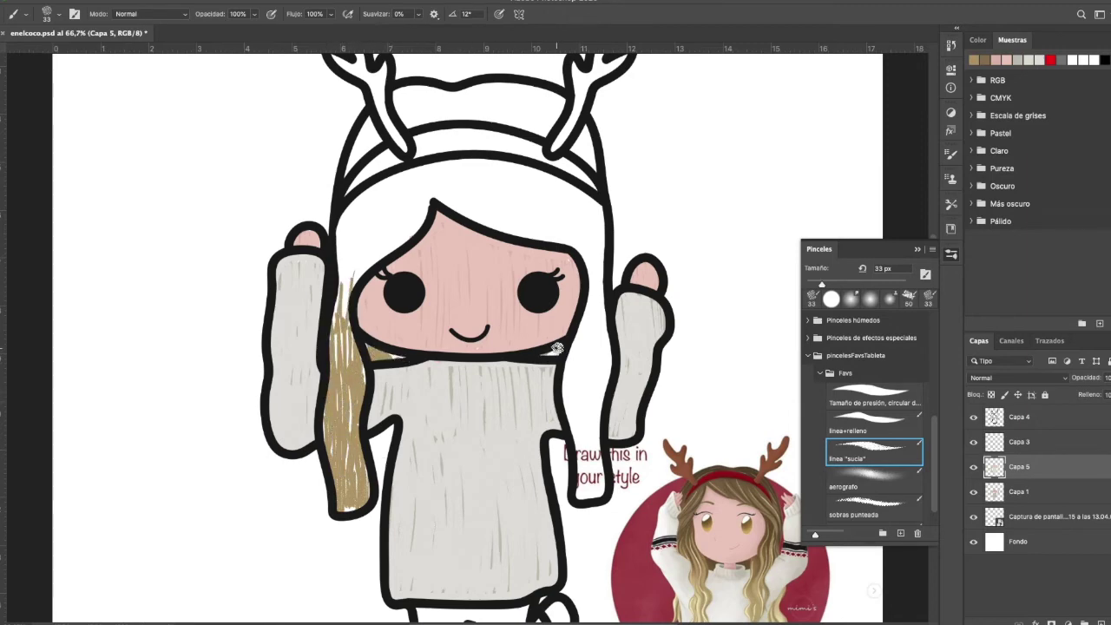
pyautogui.moveTo(345, 318)
pyautogui.mouseDown()
pyautogui.moveTo(345, 217)
pyautogui.moveTo(340, 291)
pyautogui.mouseUp()
pyautogui.moveTo(335, 236)
pyautogui.mouseDown()
pyautogui.moveTo(460, 161)
pyautogui.moveTo(608, 216)
pyautogui.moveTo(597, 492)
pyautogui.moveTo(580, 486)
pyautogui.moveTo(585, 418)
pyautogui.moveTo(570, 365)
pyautogui.moveTo(597, 351)
pyautogui.moveTo(594, 236)
pyautogui.moveTo(575, 252)
pyautogui.moveTo(460, 217)
pyautogui.moveTo(424, 223)
pyautogui.moveTo(349, 315)
pyautogui.moveTo(351, 224)
pyautogui.moveTo(418, 180)
pyautogui.moveTo(377, 217)
pyautogui.mouseUp()
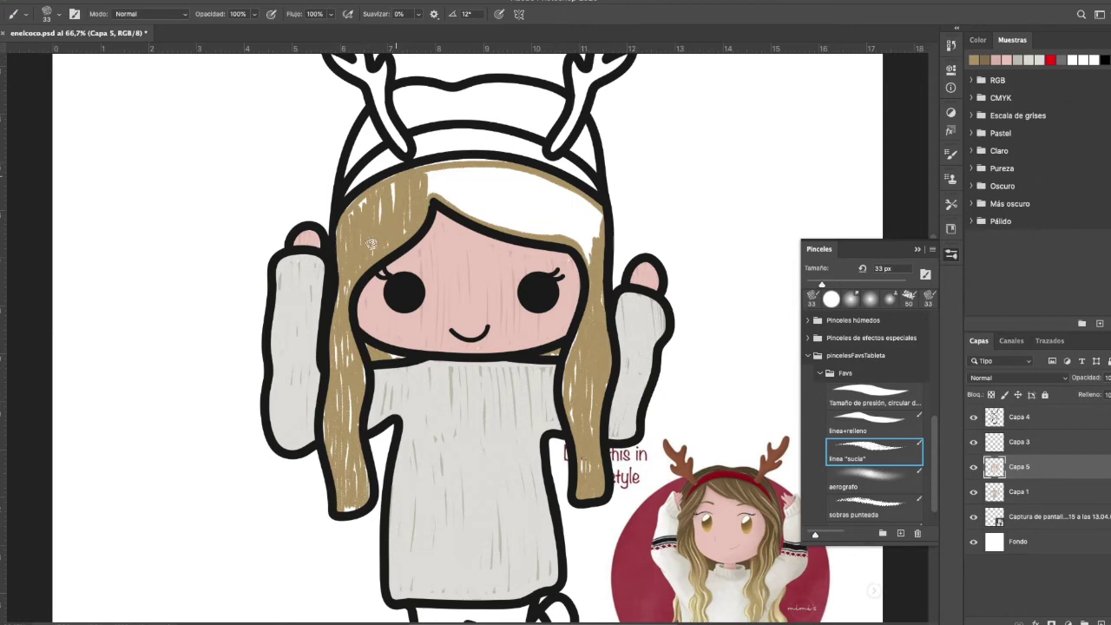
pyautogui.moveTo(597, 212)
pyautogui.mouseDown()
pyautogui.moveTo(475, 161)
pyautogui.moveTo(439, 185)
pyautogui.moveTo(424, 174)
pyautogui.moveTo(348, 169)
pyautogui.moveTo(364, 121)
pyautogui.moveTo(372, 147)
pyautogui.mouseUp()
pyautogui.moveTo(395, 94)
pyautogui.mouseDown()
pyautogui.moveTo(478, 87)
pyautogui.moveTo(560, 106)
pyautogui.moveTo(460, 126)
pyautogui.moveTo(413, 102)
pyautogui.moveTo(531, 105)
pyautogui.moveTo(561, 94)
pyautogui.moveTo(558, 105)
pyautogui.mouseUp()
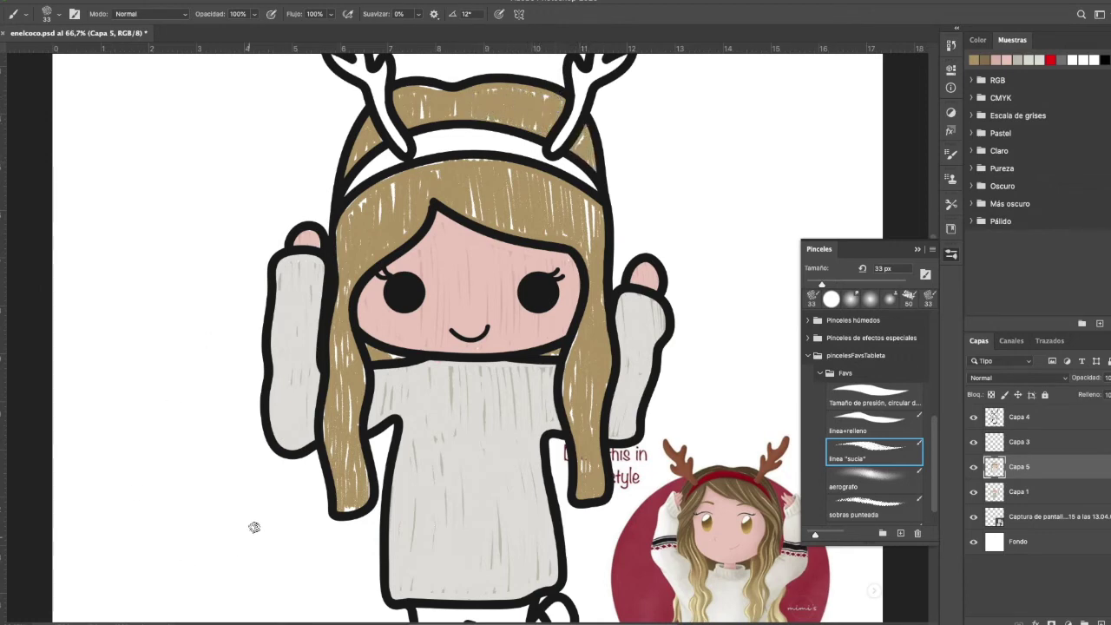
# Outline short inner hair locks between the long locks and the shirt in black on Capa 4 with the 33 px pressure-size round brush.
pyautogui.click(998, 423)
pyautogui.click(848, 394)
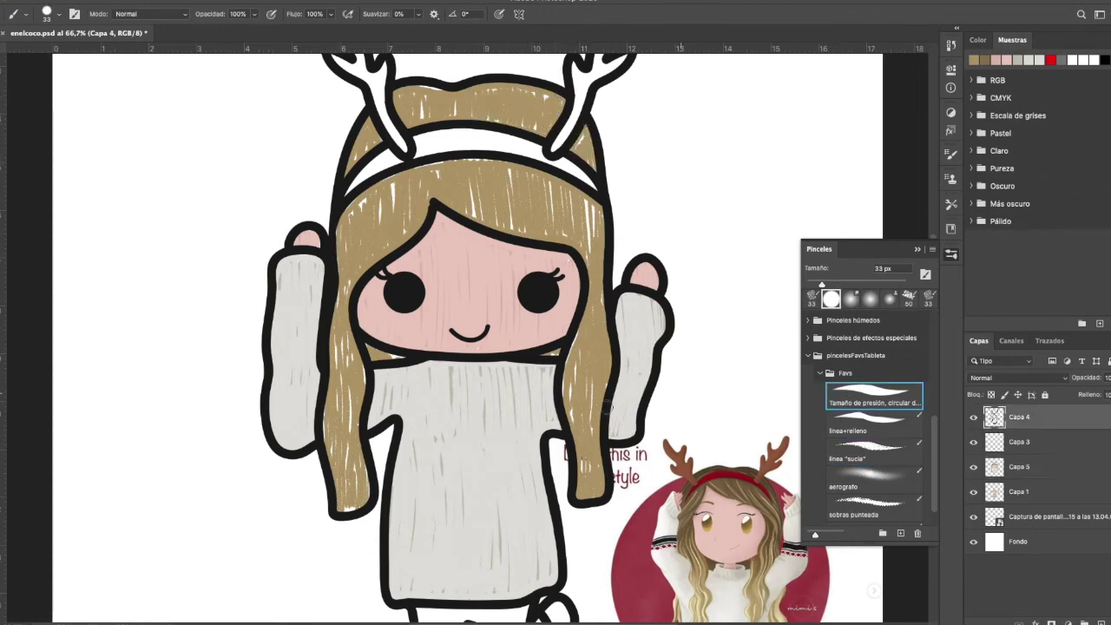
pyautogui.keyDown('alt'); pyautogui.click(571, 480); pyautogui.keyUp('alt')
pyautogui.moveTo(554, 497); pyautogui.dragTo(574, 496)
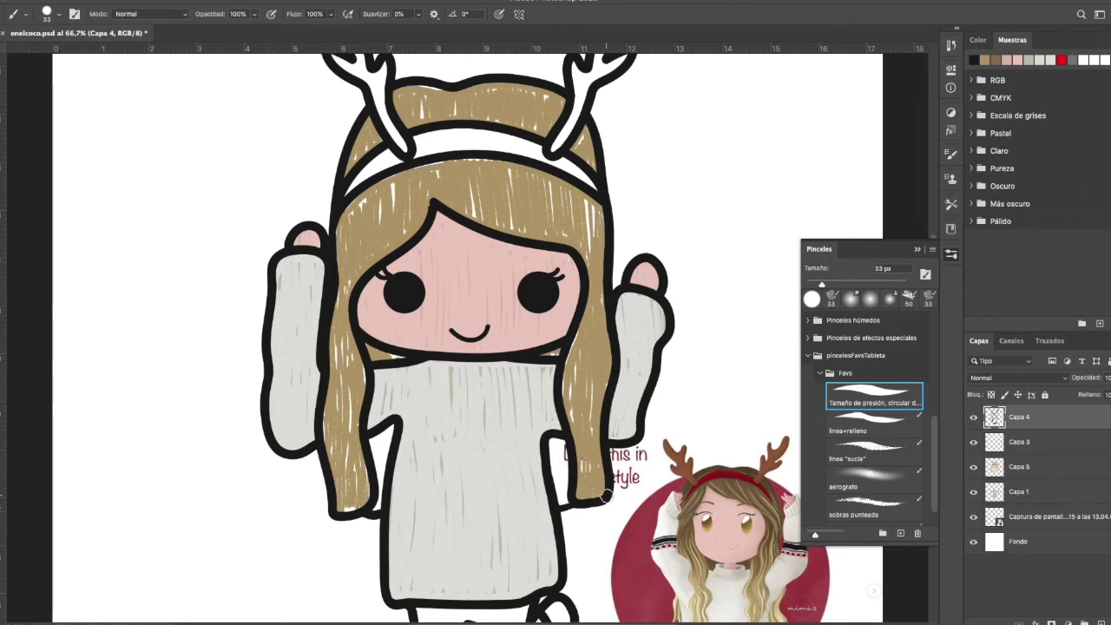
# Paint the inner hair locks golden brown on Capa 5 with the línea "sucia" brush and erase the overspill.
pyautogui.click(999, 470)
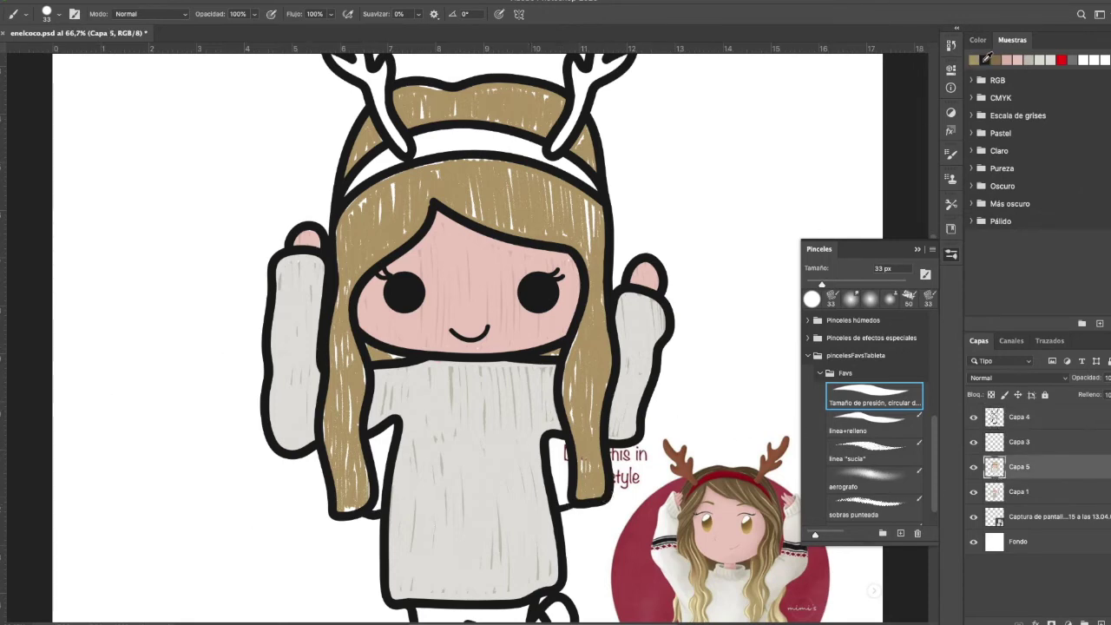
pyautogui.click(852, 452)
pyautogui.moveTo(391, 432); pyautogui.dragTo(379, 506)
pyautogui.moveTo(568, 439)
pyautogui.mouseDown()
pyautogui.moveTo(562, 503)
pyautogui.moveTo(554, 435)
pyautogui.mouseUp()
pyautogui.moveTo(410, 444)
pyautogui.mouseDown()
pyautogui.moveTo(389, 372)
pyautogui.moveTo(343, 324)
pyautogui.moveTo(352, 334)
pyautogui.mouseUp()
pyautogui.press('e')
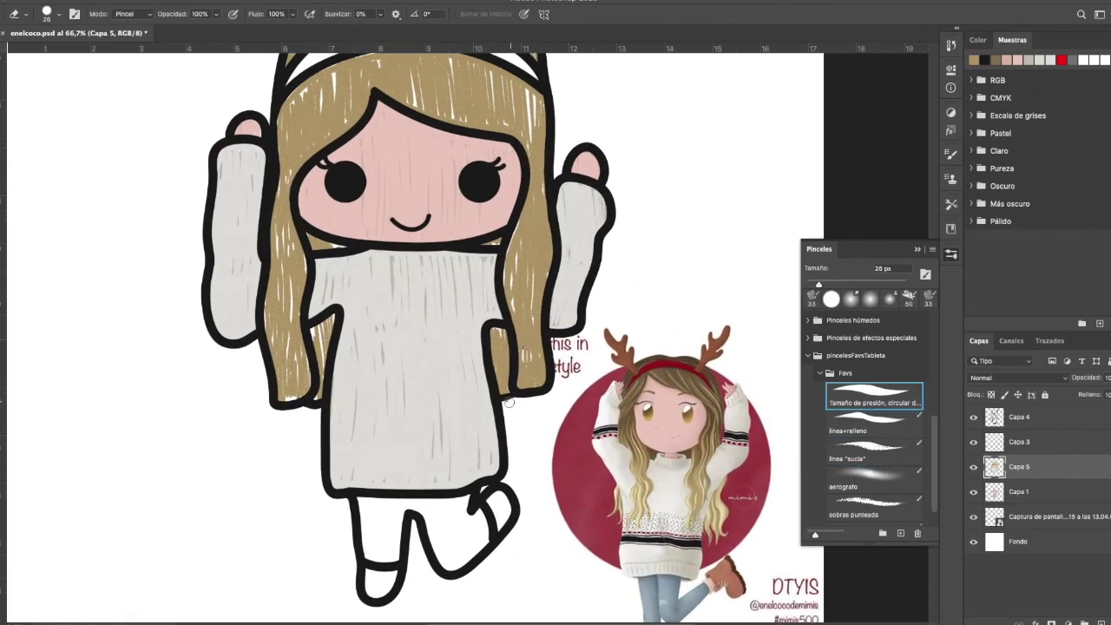
# Outline a small outer hair lock below each sleeve in black on Capa 4 with the 33 px pressure-size round brush.
pyautogui.click(1019, 417)
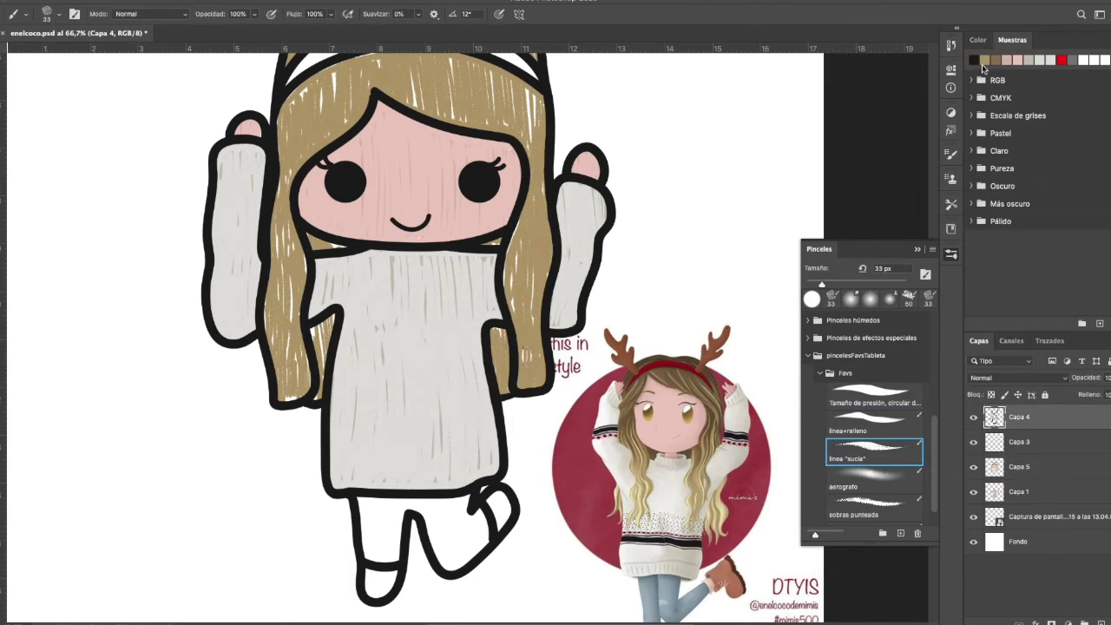
pyautogui.click(848, 398)
pyautogui.moveTo(562, 363); pyautogui.dragTo(556, 387)
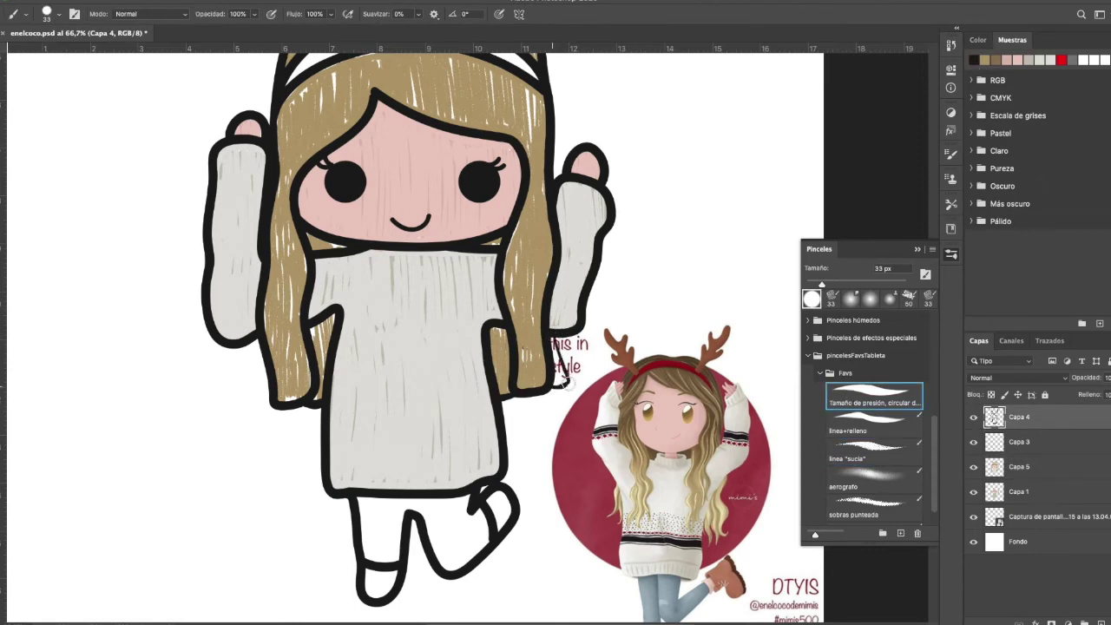
pyautogui.moveTo(555, 337)
pyautogui.mouseDown()
pyautogui.moveTo(568, 382)
pyautogui.moveTo(551, 386)
pyautogui.mouseUp()
pyautogui.moveTo(250, 348)
pyautogui.mouseDown()
pyautogui.moveTo(261, 405)
pyautogui.moveTo(256, 376)
pyautogui.mouseUp()
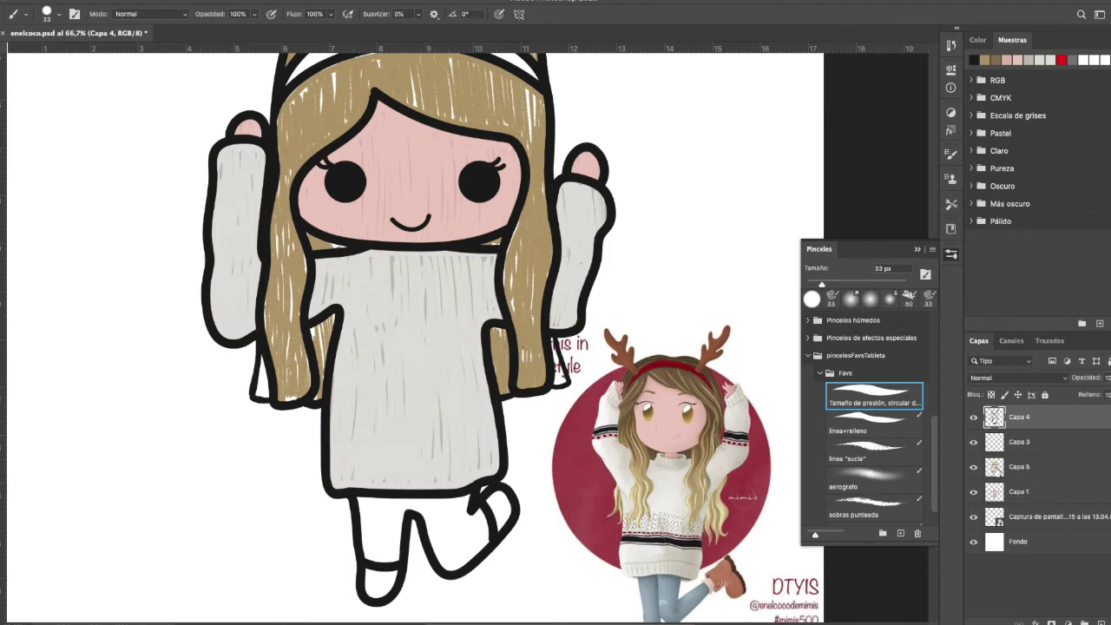
# Paint both outer hair locks golden brown on Capa 5 with the línea "sucia" brush.
pyautogui.click(1021, 467)
pyautogui.click(984, 60)
pyautogui.click(862, 453)
pyautogui.moveTo(273, 396); pyautogui.dragTo(260, 387)
pyautogui.moveTo(554, 341); pyautogui.dragTo(561, 365)
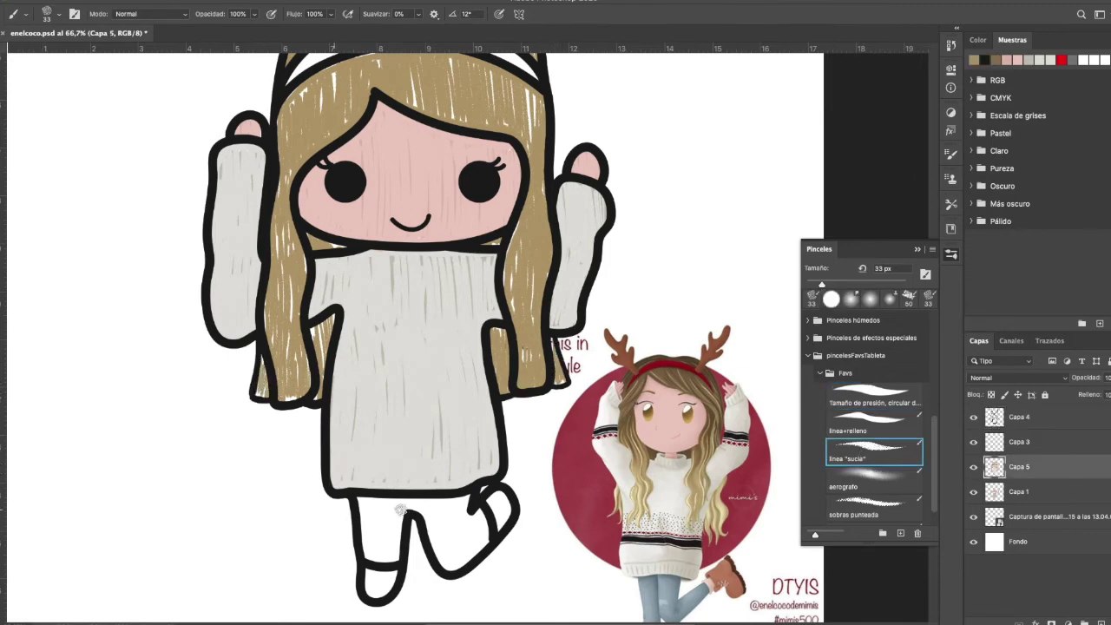
# Sample a darker brown from the reference hair and fill the white gaps across the locks, fringe and crown on Capa 1.
pyautogui.keyDown('alt'); pyautogui.click(702, 456); pyautogui.keyUp('alt')
pyautogui.click(1019, 492)
pyautogui.scroll(4, 296, 378)
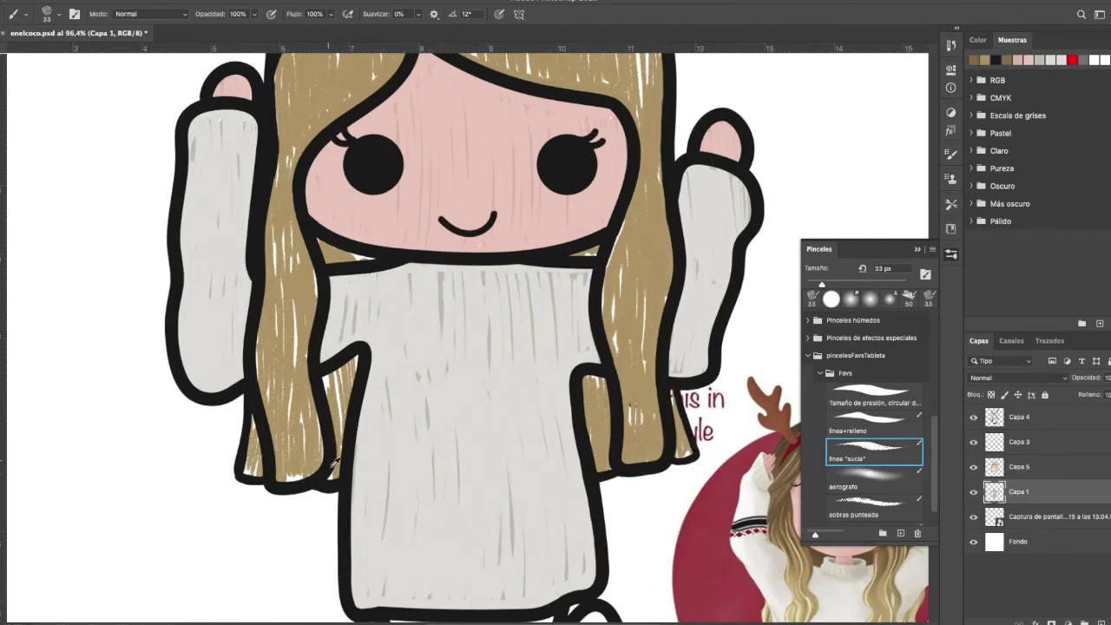
pyautogui.moveTo(329, 374)
pyautogui.mouseDown()
pyautogui.moveTo(308, 471)
pyautogui.moveTo(278, 476)
pyautogui.moveTo(256, 456)
pyautogui.moveTo(248, 470)
pyautogui.moveTo(286, 417)
pyautogui.moveTo(305, 445)
pyautogui.moveTo(316, 438)
pyautogui.moveTo(273, 344)
pyautogui.moveTo(281, 265)
pyautogui.moveTo(312, 272)
pyautogui.moveTo(320, 249)
pyautogui.moveTo(298, 230)
pyautogui.moveTo(272, 260)
pyautogui.moveTo(293, 125)
pyautogui.moveTo(286, 173)
pyautogui.mouseUp()
pyautogui.moveTo(600, 249)
pyautogui.mouseDown()
pyautogui.moveTo(598, 405)
pyautogui.moveTo(678, 422)
pyautogui.moveTo(634, 319)
pyautogui.mouseUp()
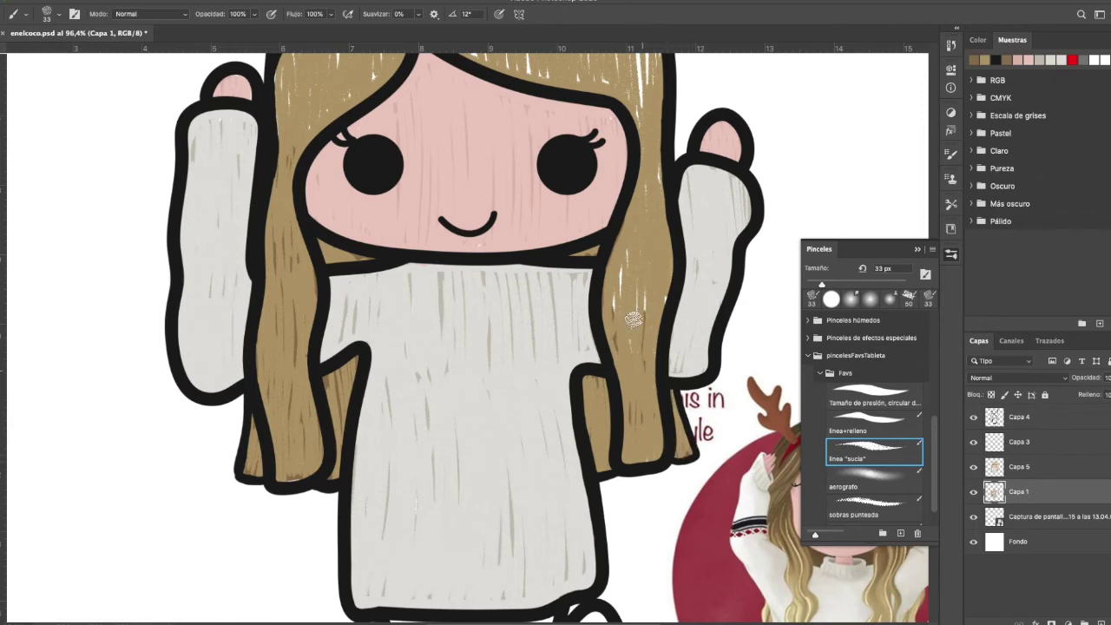
pyautogui.scroll(-3, 657, 303)
pyautogui.scroll(1, 593, 244)
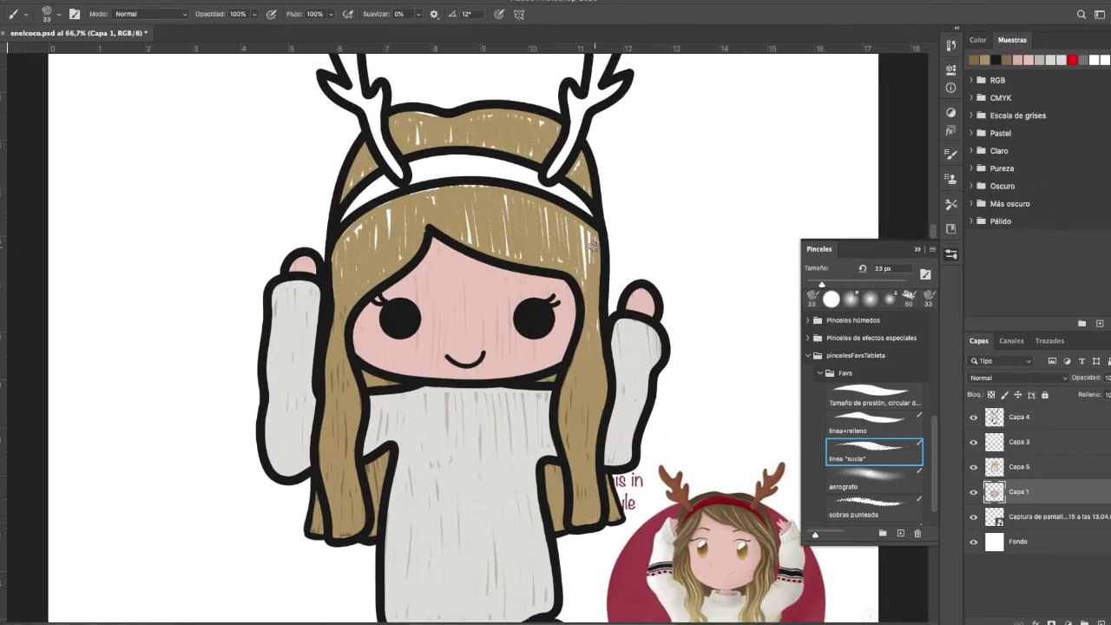
pyautogui.moveTo(588, 227)
pyautogui.mouseDown()
pyautogui.moveTo(594, 307)
pyautogui.moveTo(577, 238)
pyautogui.moveTo(575, 271)
pyautogui.moveTo(564, 270)
pyautogui.moveTo(520, 194)
pyautogui.moveTo(506, 200)
pyautogui.moveTo(509, 249)
pyautogui.moveTo(523, 257)
pyautogui.moveTo(464, 235)
pyautogui.mouseUp()
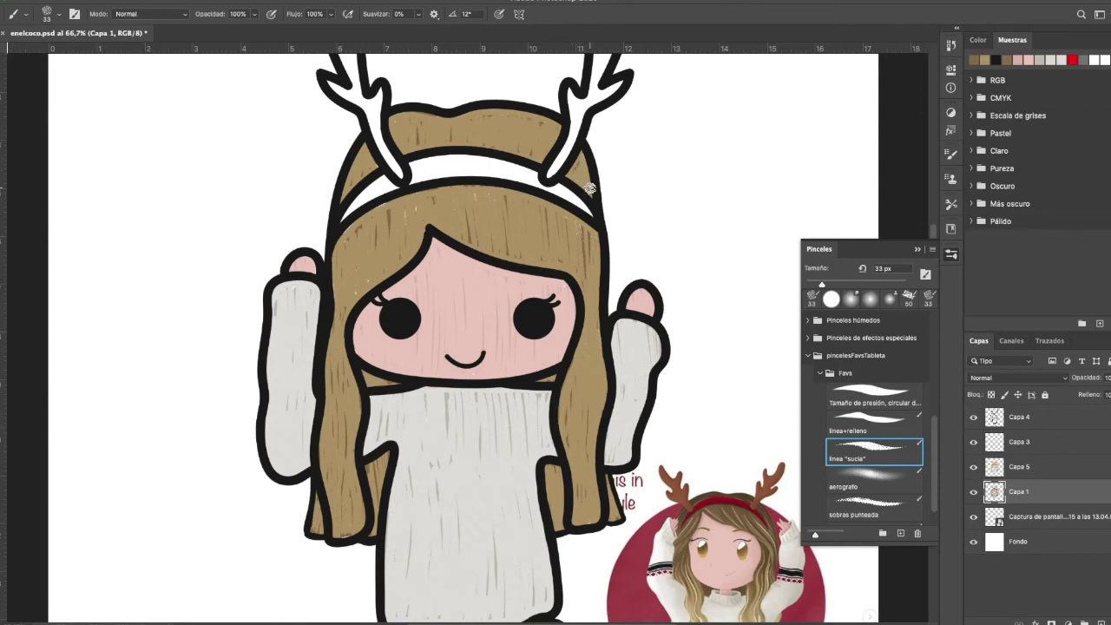
# Sample the red of the reference headband and paint the girl's headband with it on Capa 5.
pyautogui.scroll(-2, 498, 492)
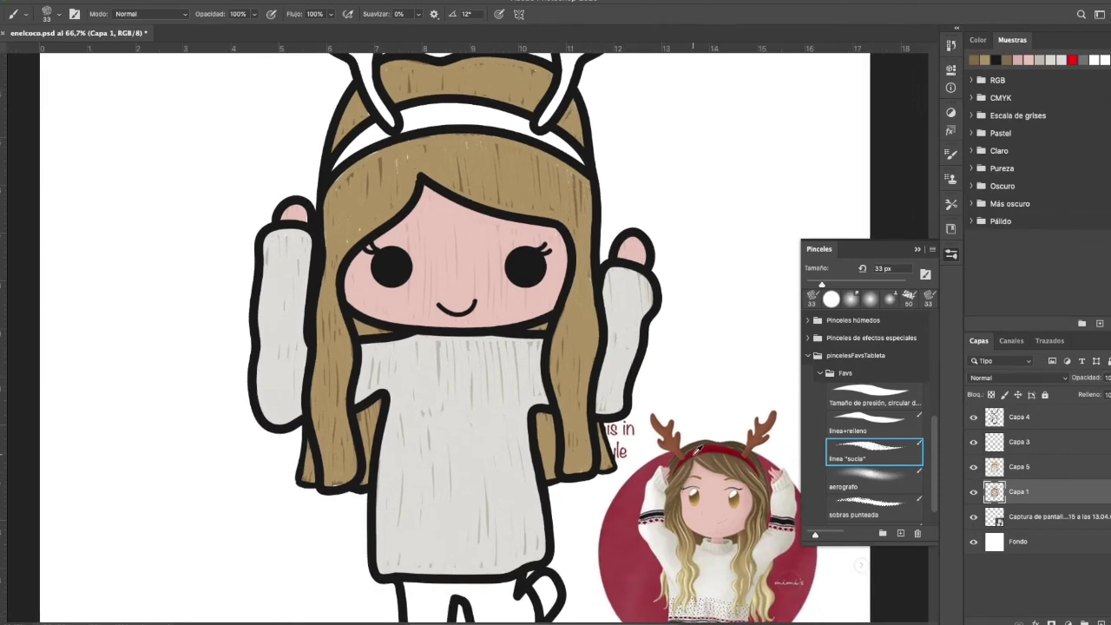
pyautogui.keyDown('alt'); pyautogui.click(697, 448); pyautogui.keyUp('alt')
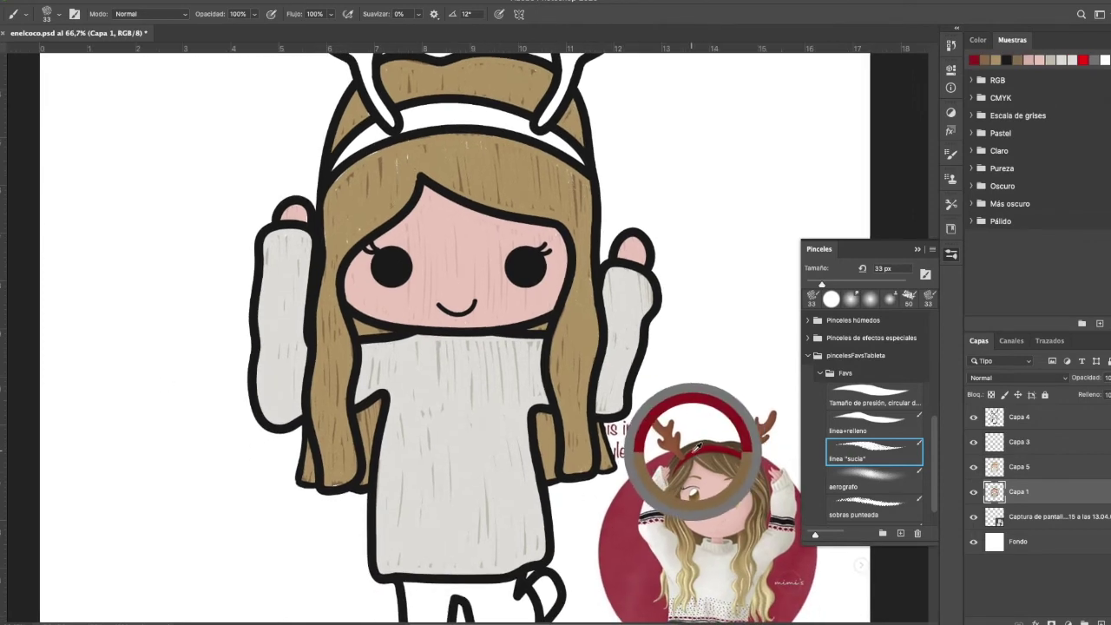
pyautogui.click(1000, 474)
pyautogui.moveTo(583, 163); pyautogui.dragTo(501, 118)
pyautogui.moveTo(340, 165)
pyautogui.mouseDown()
pyautogui.moveTo(376, 124)
pyautogui.moveTo(369, 146)
pyautogui.moveTo(355, 139)
pyautogui.moveTo(392, 138)
pyautogui.moveTo(383, 131)
pyautogui.moveTo(402, 119)
pyautogui.moveTo(403, 130)
pyautogui.moveTo(418, 110)
pyautogui.moveTo(433, 116)
pyautogui.moveTo(443, 103)
pyautogui.moveTo(444, 124)
pyautogui.moveTo(462, 105)
pyautogui.moveTo(507, 118)
pyautogui.mouseUp()
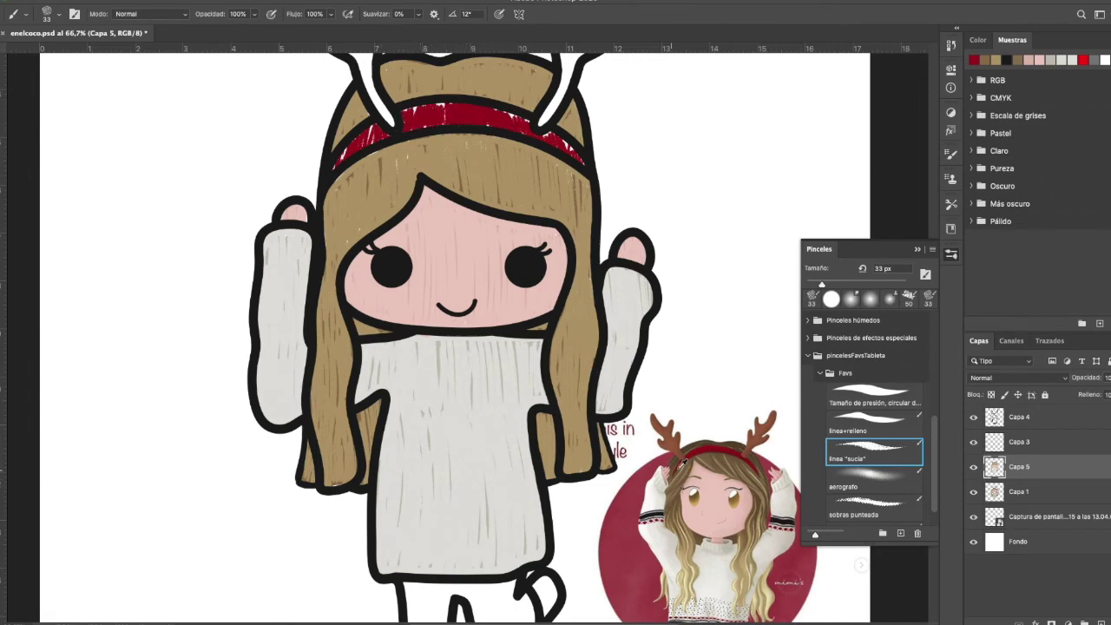
# Sample a darker red from the reference headband and fill the white gaps in the headband on Capa 1.
pyautogui.keyDown('alt'); pyautogui.click(684, 461); pyautogui.keyUp('alt')
pyautogui.hotkey('alt', '[')
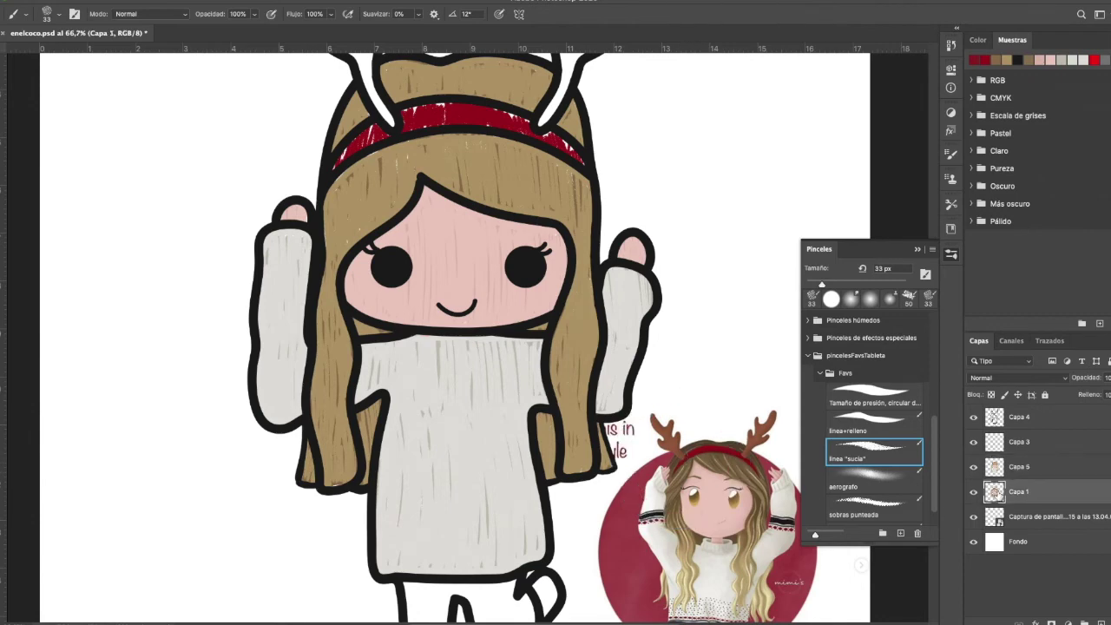
pyautogui.moveTo(406, 121)
pyautogui.mouseDown()
pyautogui.moveTo(454, 106)
pyautogui.moveTo(435, 116)
pyautogui.moveTo(521, 118)
pyautogui.moveTo(484, 121)
pyautogui.moveTo(568, 145)
pyautogui.mouseUp()
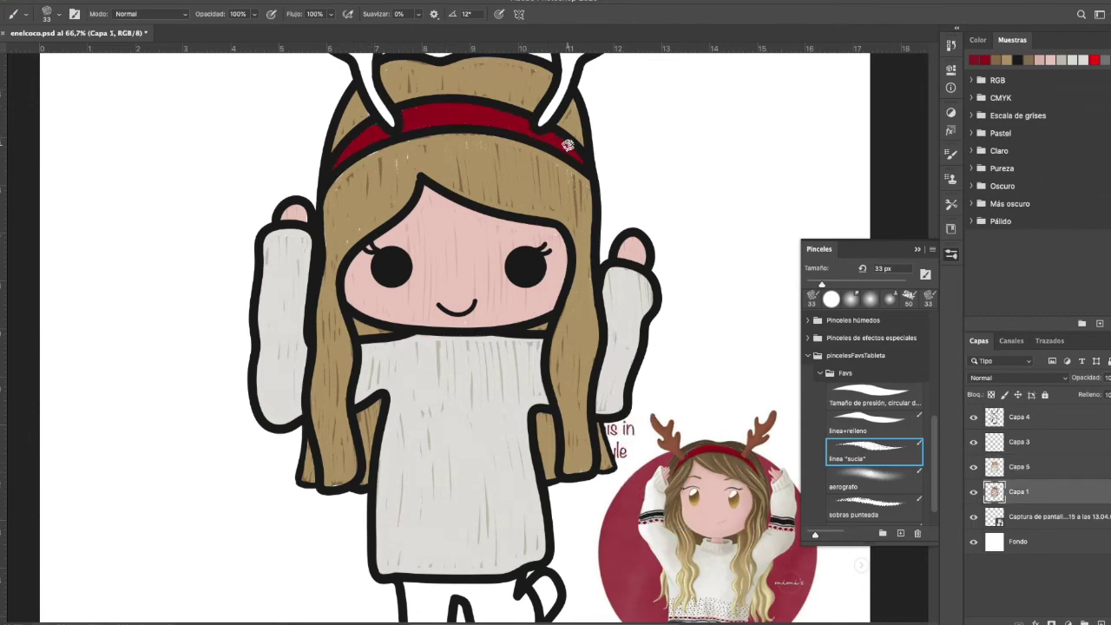
# Sample the reddish brown of the reference antlers and paint both antlers on Capa 5 with the línea "sucia" brush.
pyautogui.keyDown('alt'); pyautogui.click(671, 432); pyautogui.keyUp('alt')
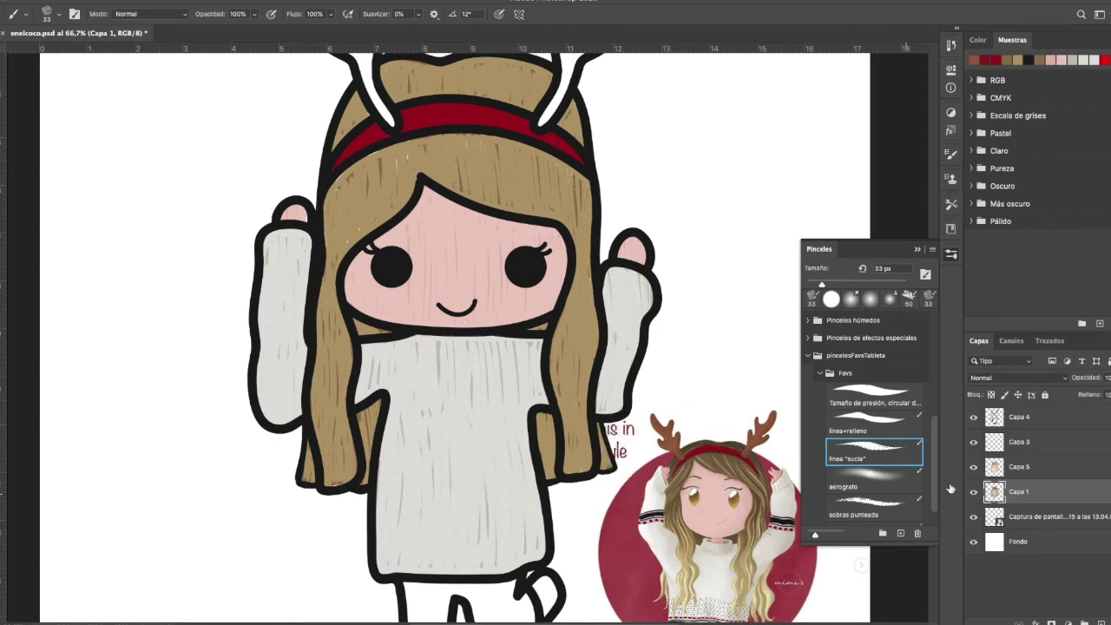
pyautogui.hotkey('alt', ']')
pyautogui.scroll(3, 509, 194)
pyautogui.moveTo(585, 146)
pyautogui.mouseDown()
pyautogui.moveTo(566, 90)
pyautogui.moveTo(580, 88)
pyautogui.moveTo(589, 63)
pyautogui.moveTo(536, 220)
pyautogui.moveTo(540, 162)
pyautogui.moveTo(568, 153)
pyautogui.mouseUp()
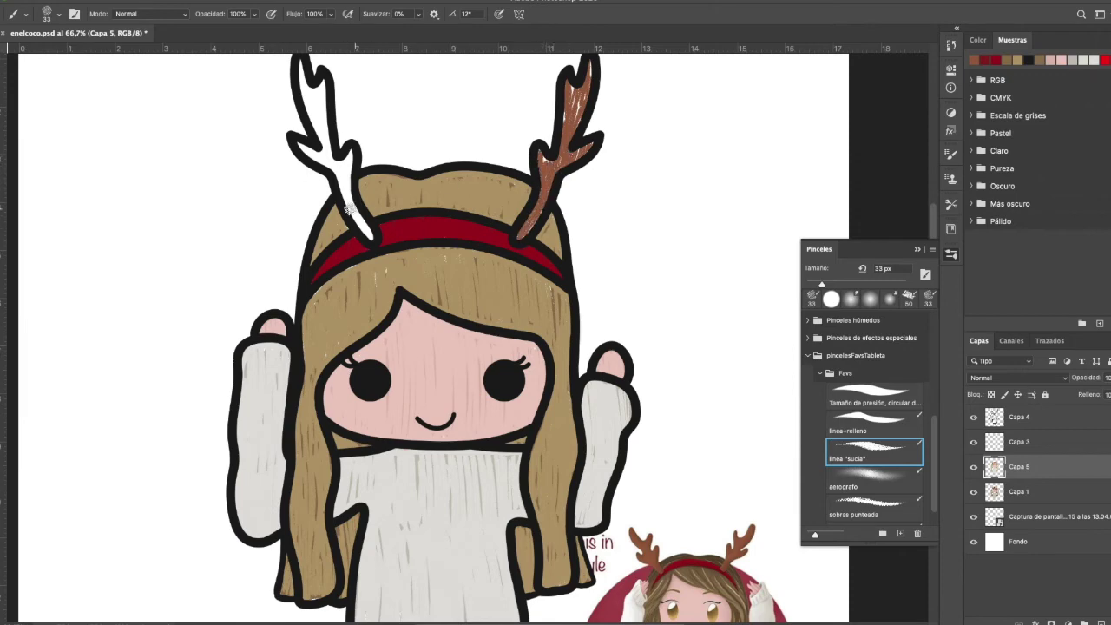
pyautogui.moveTo(350, 210)
pyautogui.mouseDown()
pyautogui.moveTo(356, 193)
pyautogui.moveTo(344, 166)
pyautogui.moveTo(323, 161)
pyautogui.moveTo(343, 160)
pyautogui.moveTo(315, 126)
pyautogui.moveTo(303, 87)
pyautogui.moveTo(325, 118)
pyautogui.mouseUp()
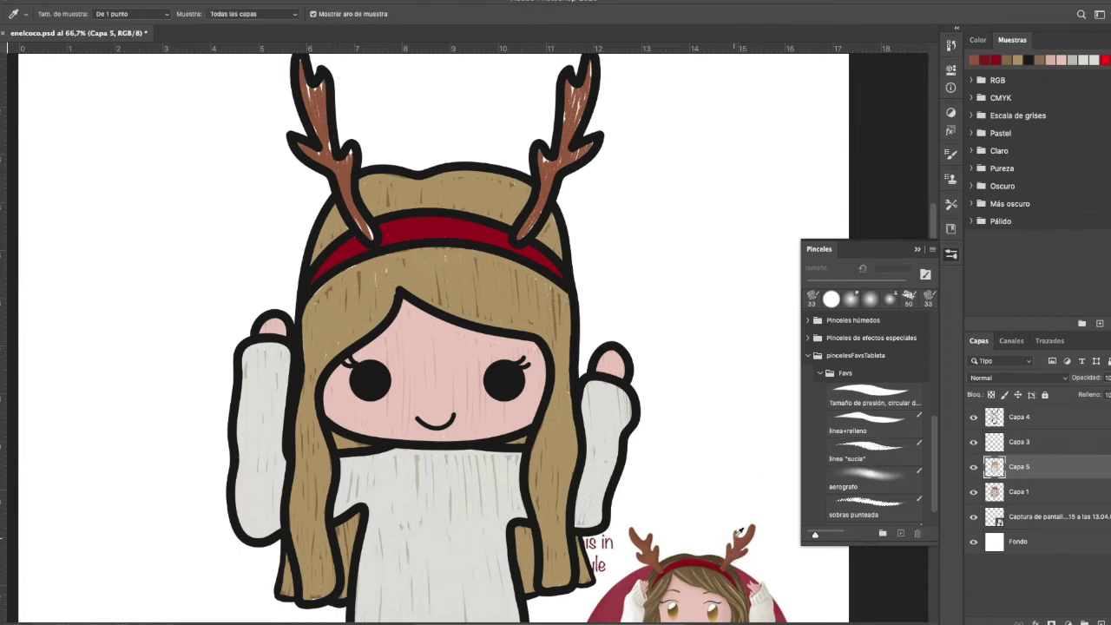
# Sample a darker brown from the reference antlers and fill the white gaps in both antlers on Capa 1.
pyautogui.keyDown('alt'); pyautogui.click(736, 535); pyautogui.keyUp('alt')
pyautogui.click(998, 497)
pyautogui.moveTo(528, 232)
pyautogui.mouseDown()
pyautogui.moveTo(539, 155)
pyautogui.moveTo(571, 156)
pyautogui.moveTo(562, 91)
pyautogui.moveTo(568, 111)
pyautogui.moveTo(586, 84)
pyautogui.mouseUp()
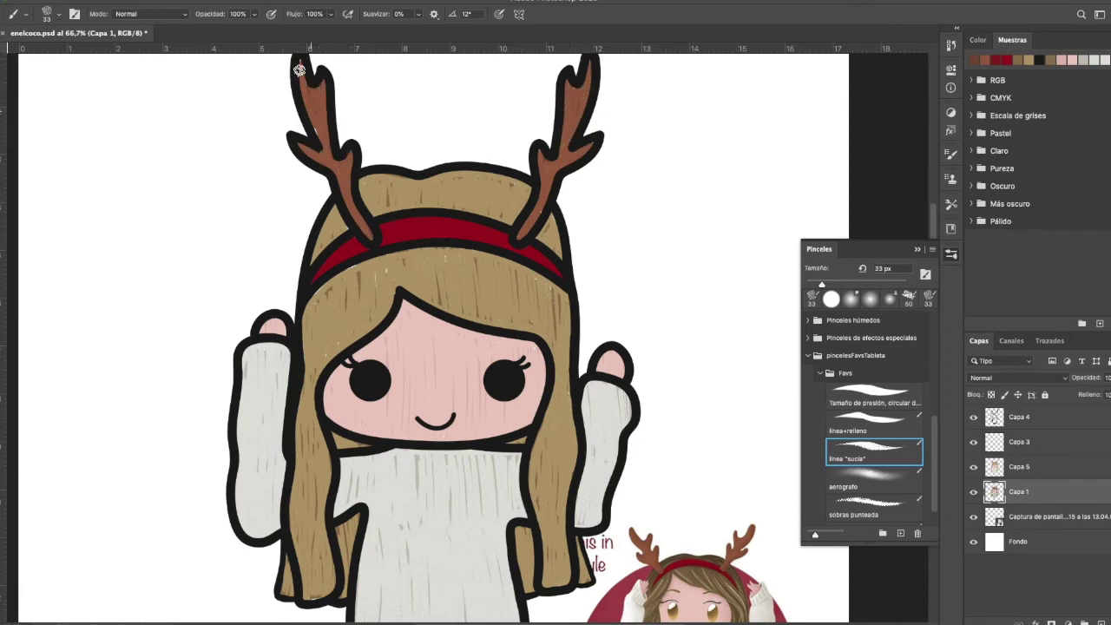
# Paint both shoes brown on Capa 5 and fill their white gaps on Capa 1 with a darker brown sampled from the reference boot.
pyautogui.scroll(-5, 578, 501)
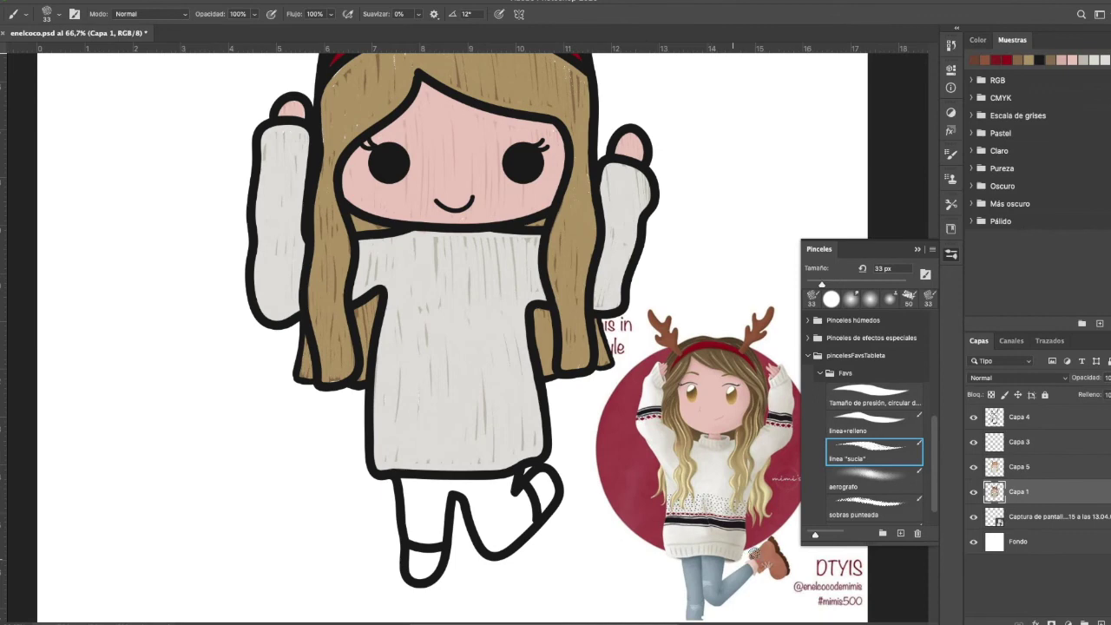
pyautogui.click(995, 466)
pyautogui.moveTo(550, 493)
pyautogui.mouseDown()
pyautogui.moveTo(542, 508)
pyautogui.moveTo(534, 476)
pyautogui.mouseUp()
pyautogui.moveTo(438, 564)
pyautogui.mouseDown()
pyautogui.moveTo(426, 554)
pyautogui.moveTo(409, 572)
pyautogui.mouseUp()
pyautogui.keyDown('alt'); pyautogui.click(777, 543); pyautogui.keyUp('alt')
pyautogui.click(994, 494)
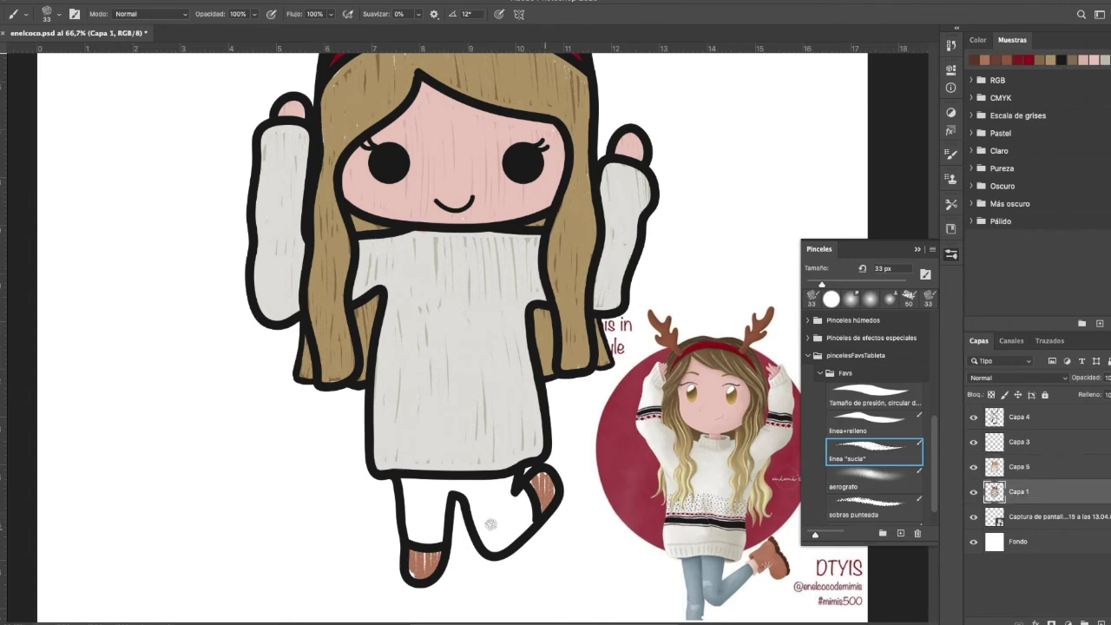
pyautogui.moveTo(556, 495); pyautogui.dragTo(548, 478)
# Sample light blue from the reference jeans and paint both trouser legs with it on Capa 5.
pyautogui.keyDown('alt'); pyautogui.click(692, 564); pyautogui.keyUp('alt')
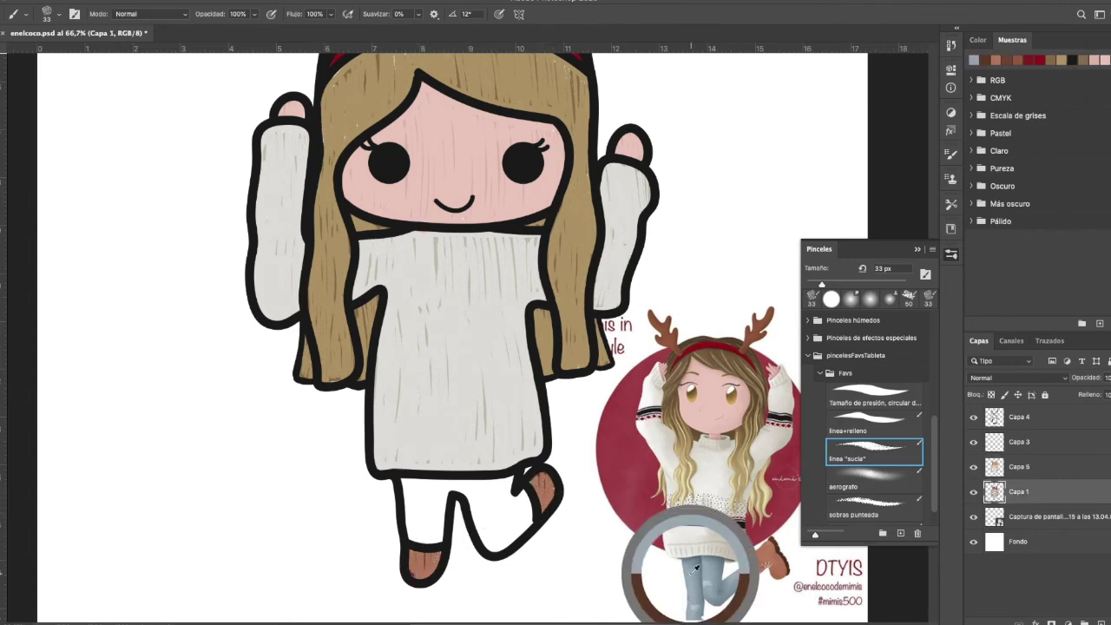
pyautogui.hotkey('alt', ']')
pyautogui.moveTo(402, 482)
pyautogui.mouseDown()
pyautogui.moveTo(409, 533)
pyautogui.moveTo(408, 486)
pyautogui.moveTo(417, 529)
pyautogui.moveTo(444, 511)
pyautogui.moveTo(435, 480)
pyautogui.moveTo(418, 486)
pyautogui.moveTo(415, 497)
pyautogui.moveTo(465, 481)
pyautogui.moveTo(454, 485)
pyautogui.moveTo(513, 486)
pyautogui.moveTo(523, 510)
pyautogui.moveTo(498, 540)
pyautogui.moveTo(487, 498)
pyautogui.mouseUp()
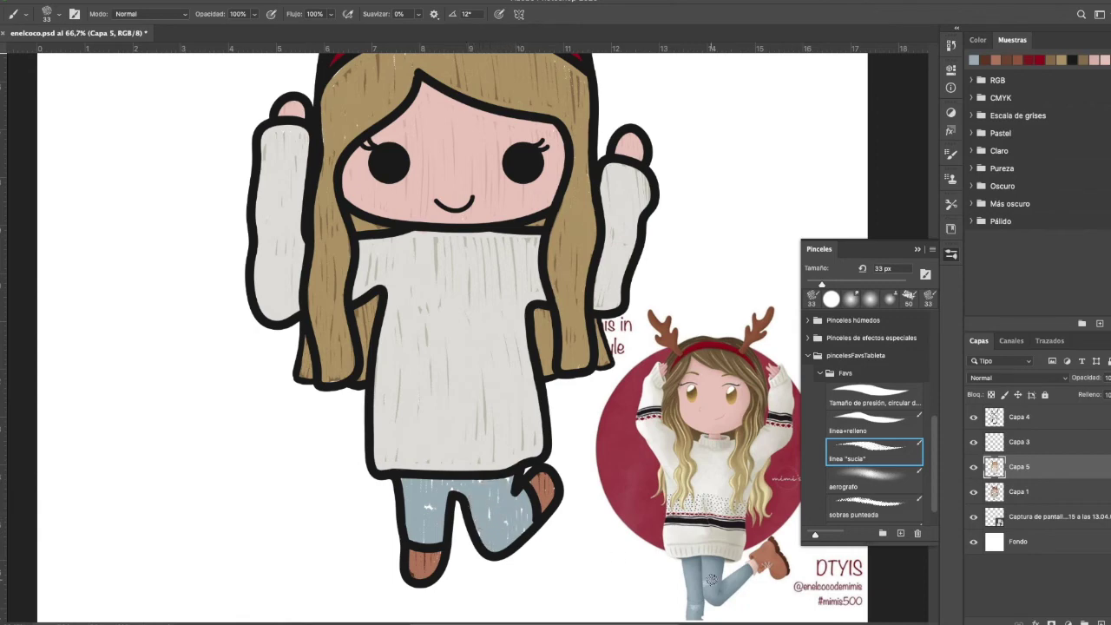
# Fill the trouser gaps on Capa 1 with a darker sampled blue and add paler blue patches to the legs on Capa 5.
pyautogui.keyDown('alt'); pyautogui.click(720, 563); pyautogui.keyUp('alt')
pyautogui.click(997, 492)
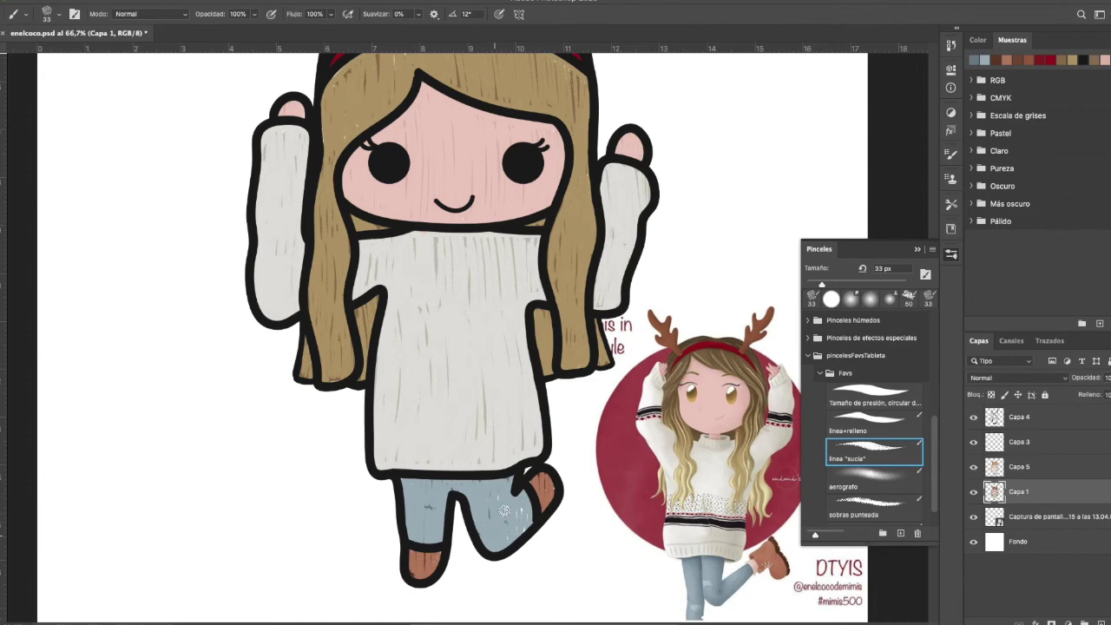
pyautogui.hotkey('alt', ']')
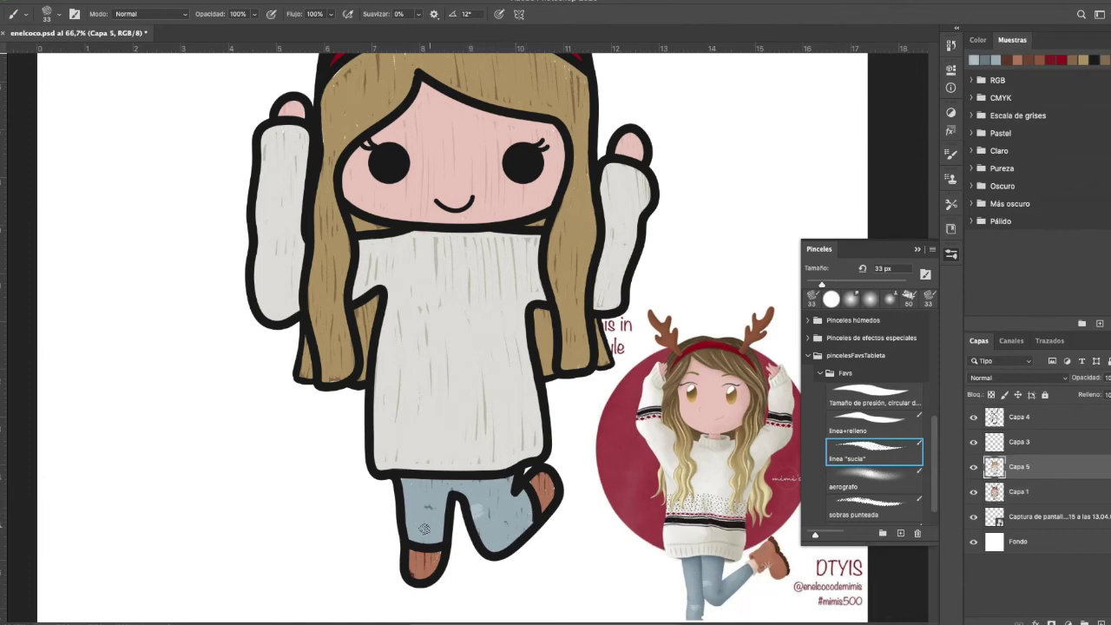
pyautogui.moveTo(429, 528); pyautogui.dragTo(420, 522)
# Paint a thick black stripe across the lower sweater on Capa 5 and erase its overspill beyond the outline.
pyautogui.moveTo(336, 406); pyautogui.dragTo(336, 431)
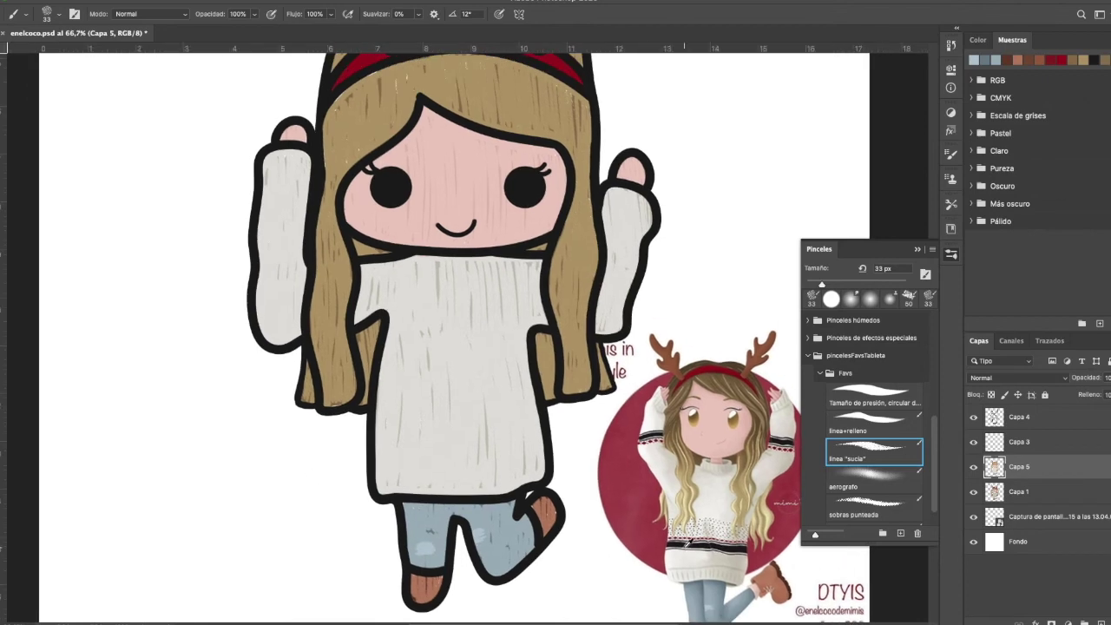
pyautogui.moveTo(536, 436)
pyautogui.mouseDown()
pyautogui.moveTo(376, 440)
pyautogui.moveTo(541, 437)
pyautogui.moveTo(418, 442)
pyautogui.moveTo(457, 449)
pyautogui.moveTo(378, 443)
pyautogui.mouseUp()
pyautogui.moveTo(379, 443); pyautogui.dragTo(418, 448)
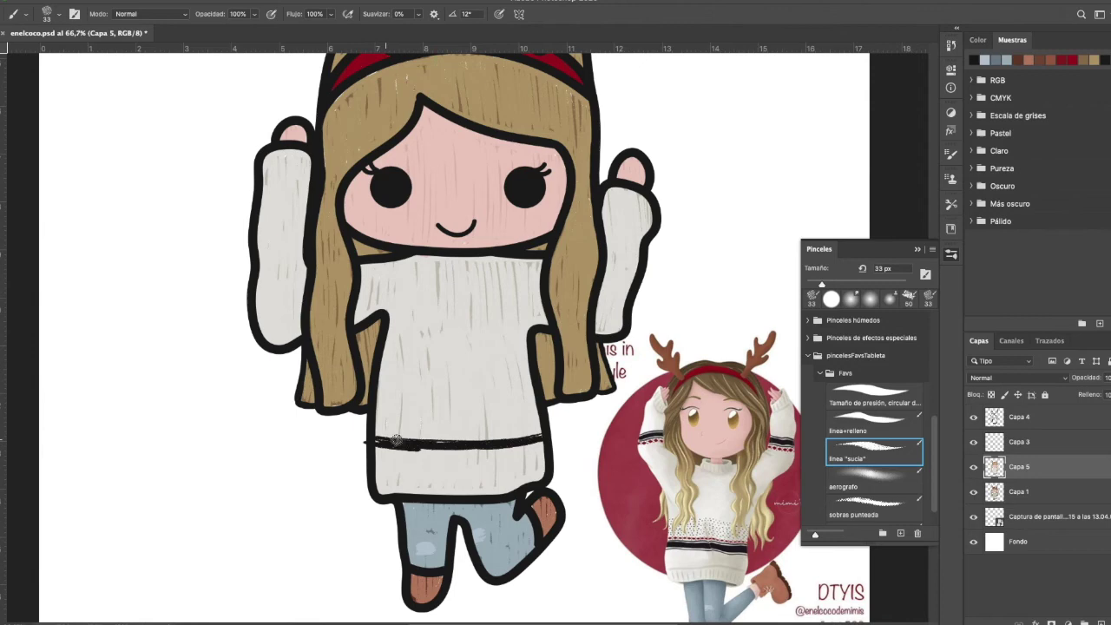
pyautogui.press('e')
pyautogui.press('b')
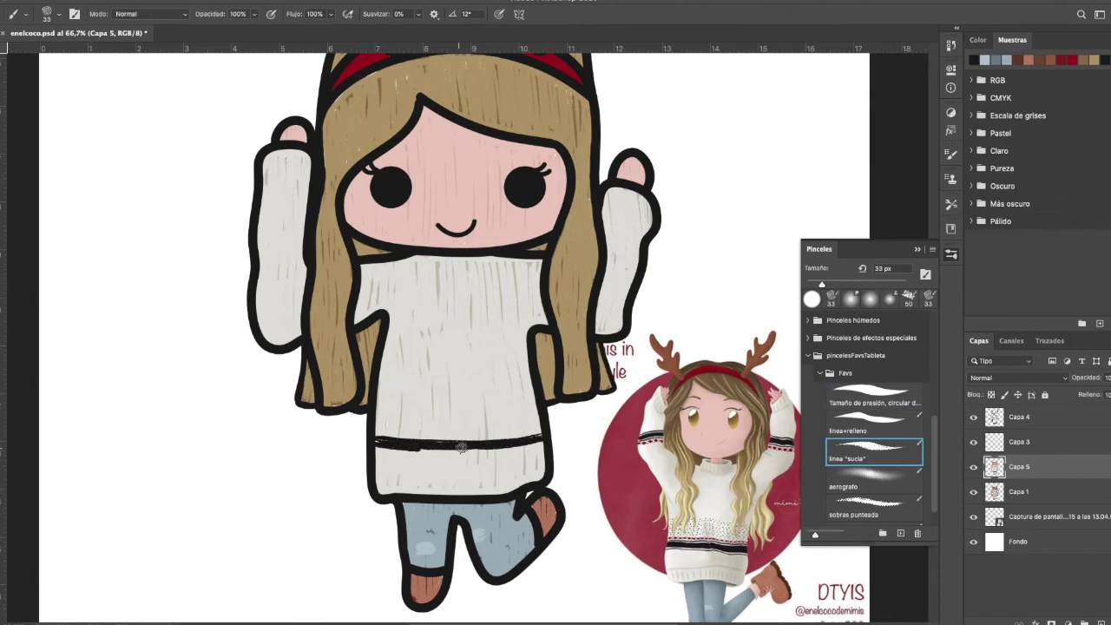
# Draw thin black lines above and below the sweater stripe, trim their overspill and scatter small black flecks above them.
pyautogui.moveTo(549, 445)
pyautogui.mouseDown()
pyautogui.moveTo(434, 456)
pyautogui.moveTo(446, 441)
pyautogui.moveTo(544, 427)
pyautogui.moveTo(436, 437)
pyautogui.mouseUp()
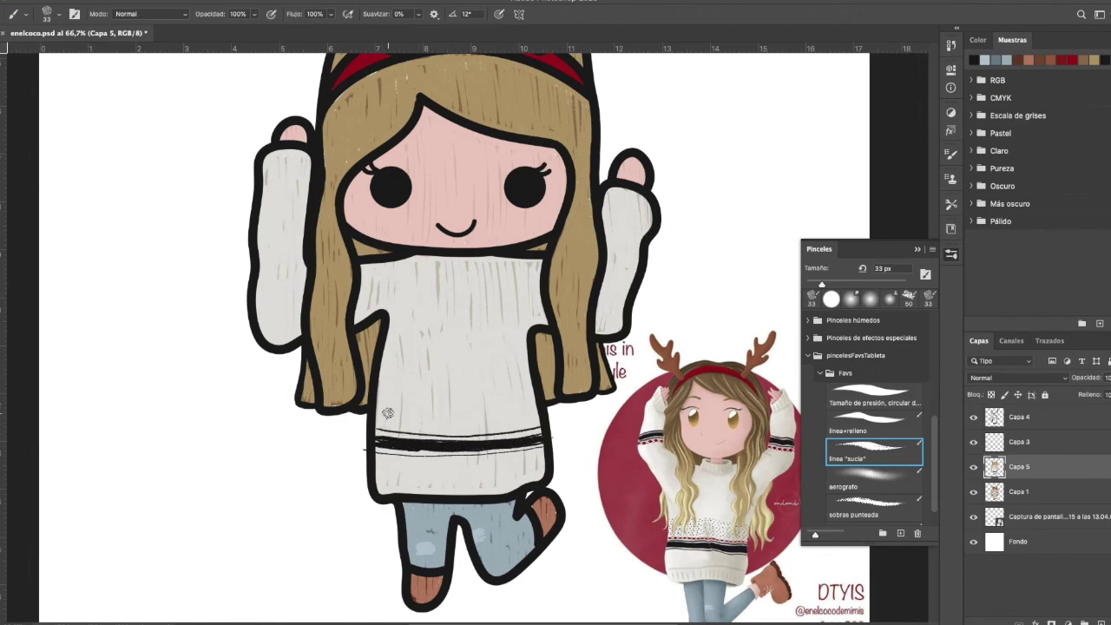
pyautogui.press('e')
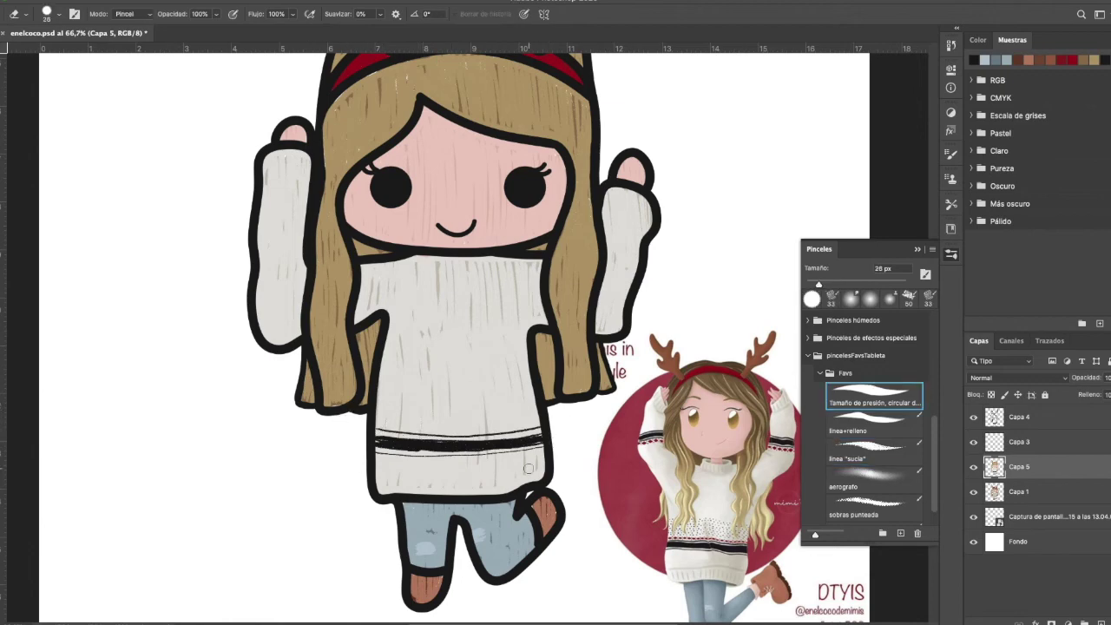
pyautogui.press('b')
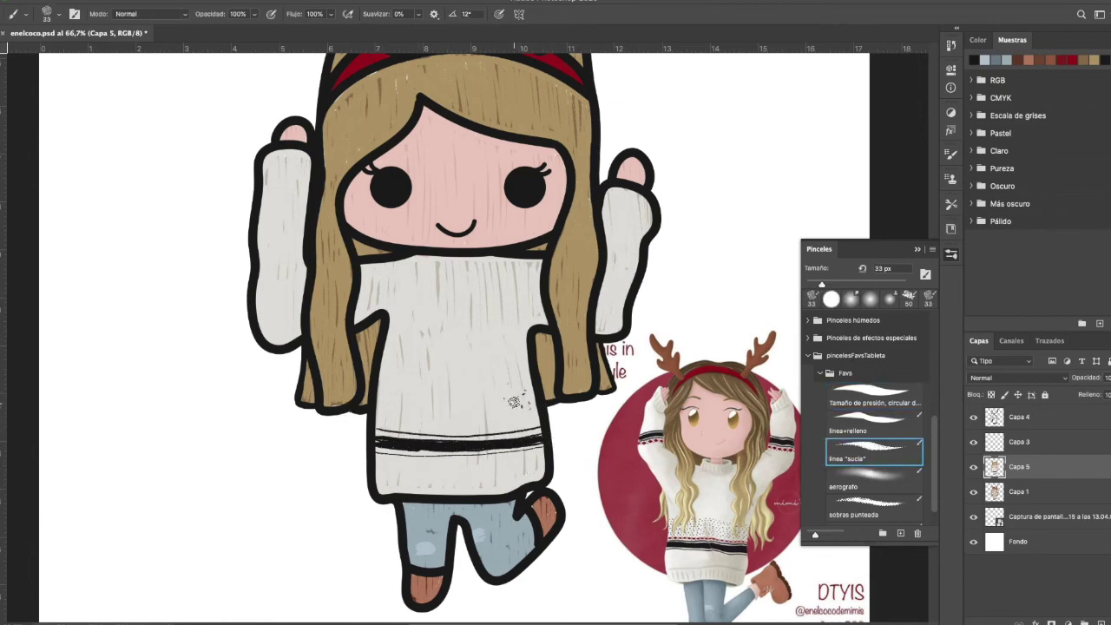
pyautogui.moveTo(496, 396); pyautogui.dragTo(474, 392)
# Draw a thick black stripe with thin black lines across both sleeves on Capa 5, redoing the strokes that miss.
pyautogui.moveTo(300, 219)
pyautogui.mouseDown()
pyautogui.moveTo(262, 214)
pyautogui.moveTo(304, 224)
pyautogui.moveTo(299, 232)
pyautogui.moveTo(292, 215)
pyautogui.moveTo(264, 217)
pyautogui.mouseUp()
pyautogui.press('super+z')
pyautogui.moveTo(305, 231); pyautogui.dragTo(250, 236)
pyautogui.moveTo(641, 247)
pyautogui.mouseDown()
pyautogui.moveTo(605, 238)
pyautogui.moveTo(639, 248)
pyautogui.moveTo(607, 249)
pyautogui.mouseUp()
pyautogui.moveTo(644, 240); pyautogui.dragTo(605, 232)
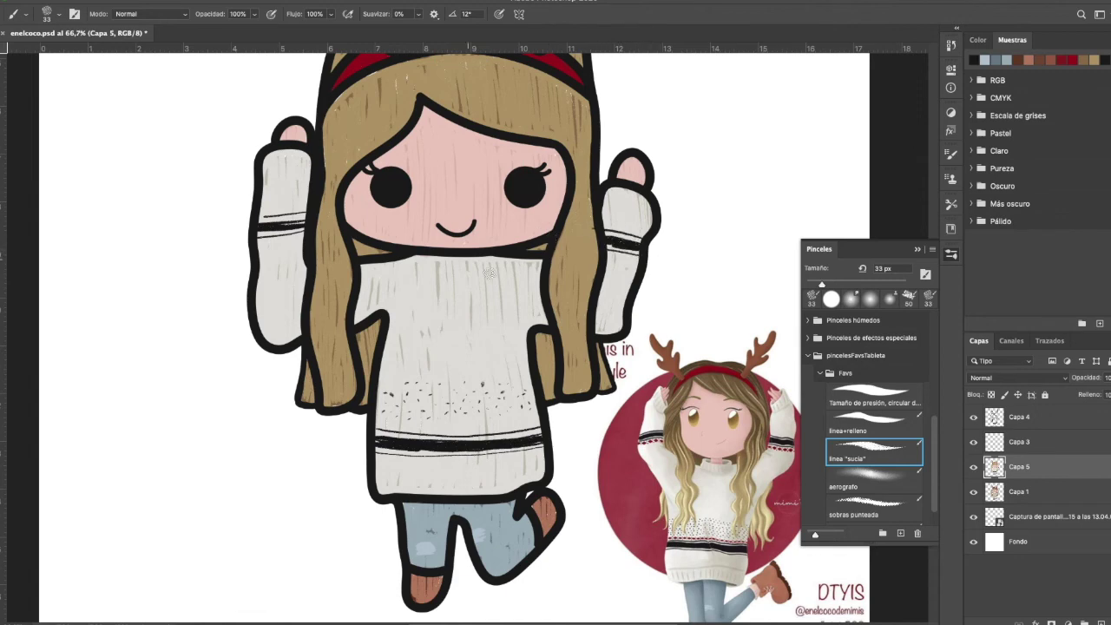
pyautogui.hotkey('ctrl', 'z')
pyautogui.moveTo(642, 237); pyautogui.dragTo(614, 244)
# Sample red from the reference sweater and add a thin red stripe across the lower sweater and both sleeves.
pyautogui.keyDown('alt'); pyautogui.click(644, 446); pyautogui.keyUp('alt')
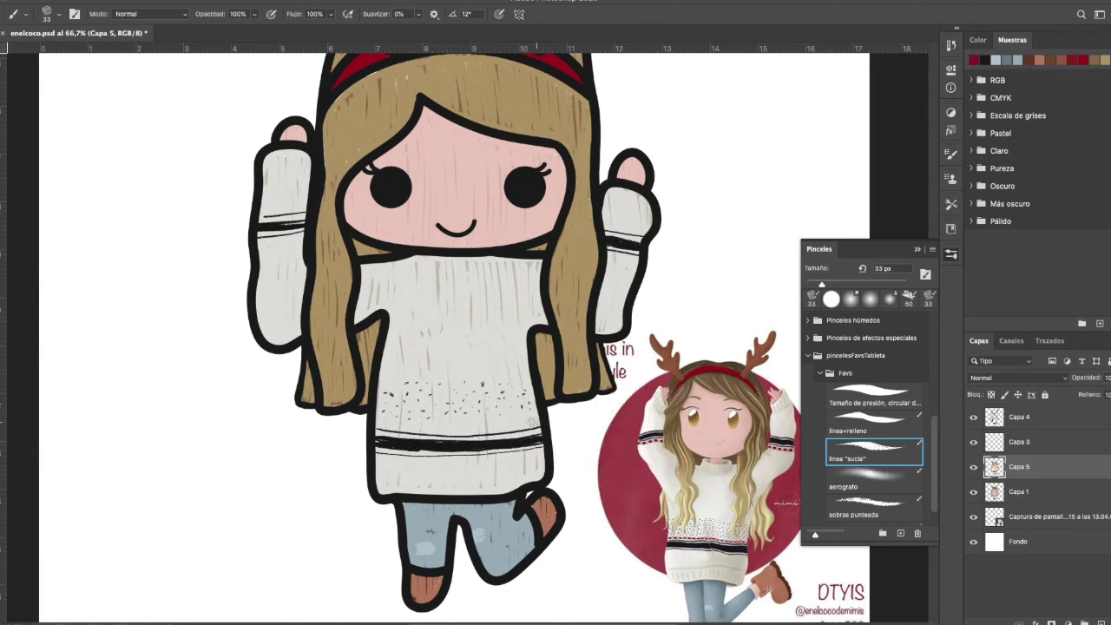
pyautogui.moveTo(532, 422); pyautogui.dragTo(376, 424)
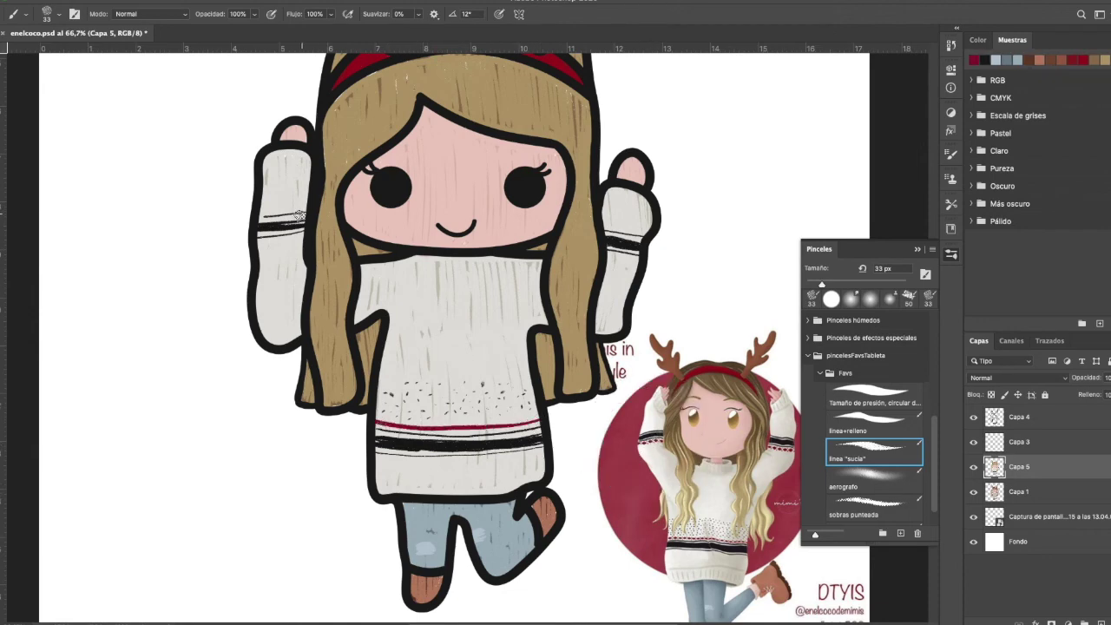
pyautogui.moveTo(305, 238); pyautogui.dragTo(257, 244)
pyautogui.moveTo(628, 257); pyautogui.dragTo(637, 263)
# Paint an oval pink blush under each eye on Capa 5 using a Claro swatch, with the canvas rotated for the strokes.
pyautogui.click(972, 133)
pyautogui.click(971, 186)
pyautogui.press('r')
pyautogui.moveTo(201, 459)
pyautogui.mouseDown()
pyautogui.moveTo(208, 278)
pyautogui.moveTo(343, 125)
pyautogui.moveTo(301, 115)
pyautogui.mouseUp()
pyautogui.moveTo(531, 352); pyautogui.dragTo(531, 372)
pyautogui.moveTo(512, 246); pyautogui.dragTo(513, 222)
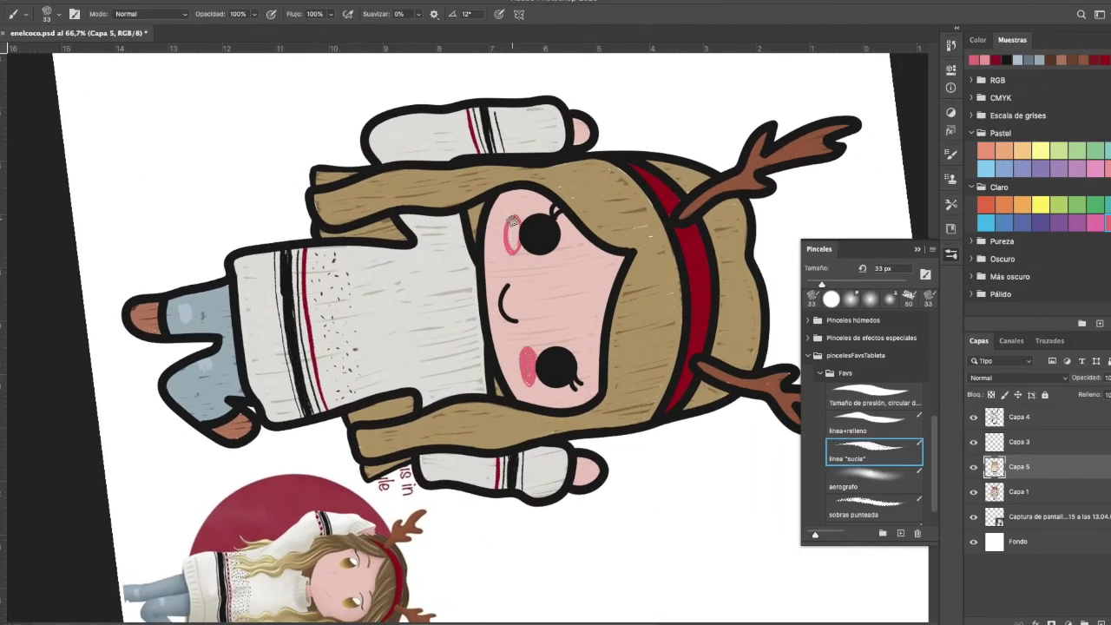
pyautogui.press('Escape')
pyautogui.press('super+minus')
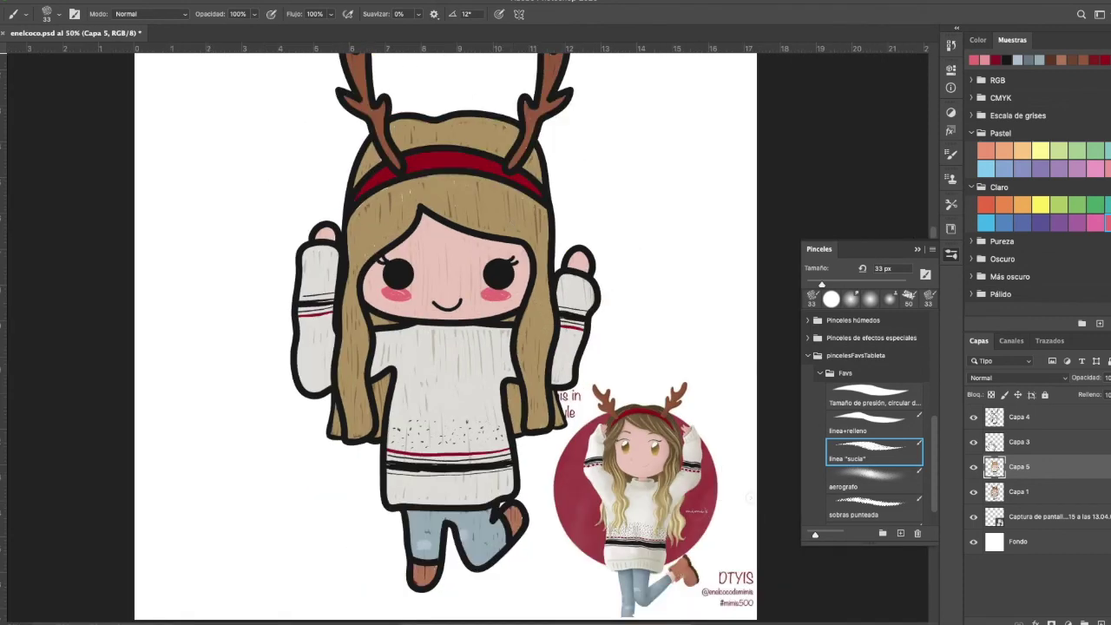
# Clip Capa 3 to Capa 5, set its blend mode to Luz suave and choose the 33 px pressure-size round brush.
pyautogui.click(995, 443)
pyautogui.scroll(1, 460, 339)
pyautogui.click(996, 458)
pyautogui.keyDown('alt'); pyautogui.click(996, 454); pyautogui.keyUp('alt')
pyautogui.click(1019, 440)
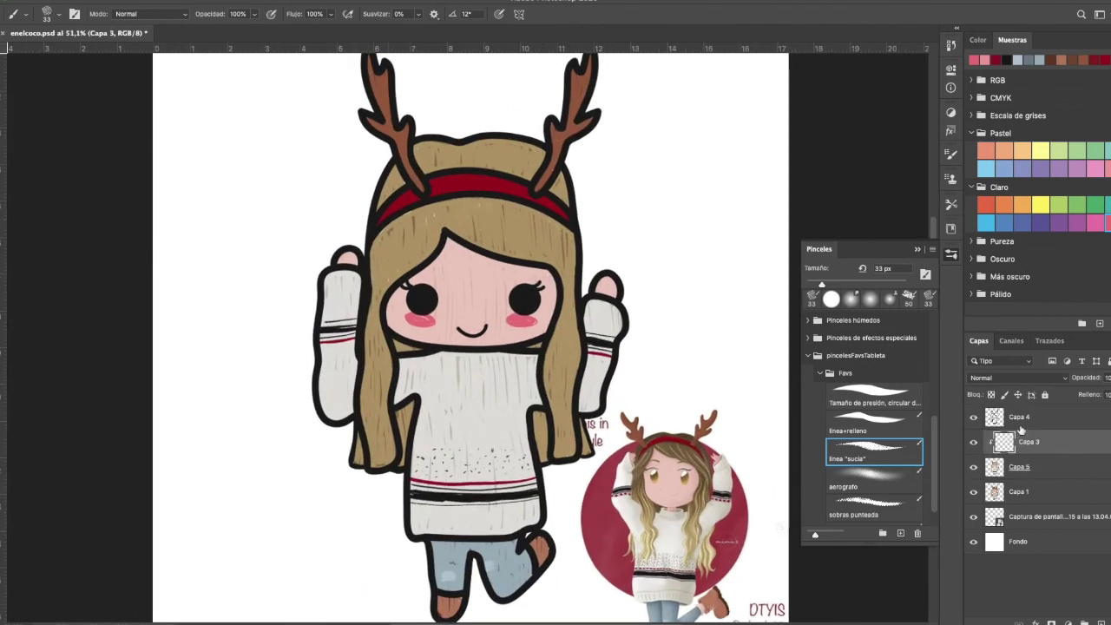
pyautogui.click(1017, 377)
pyautogui.click(980, 520)
pyautogui.click(851, 396)
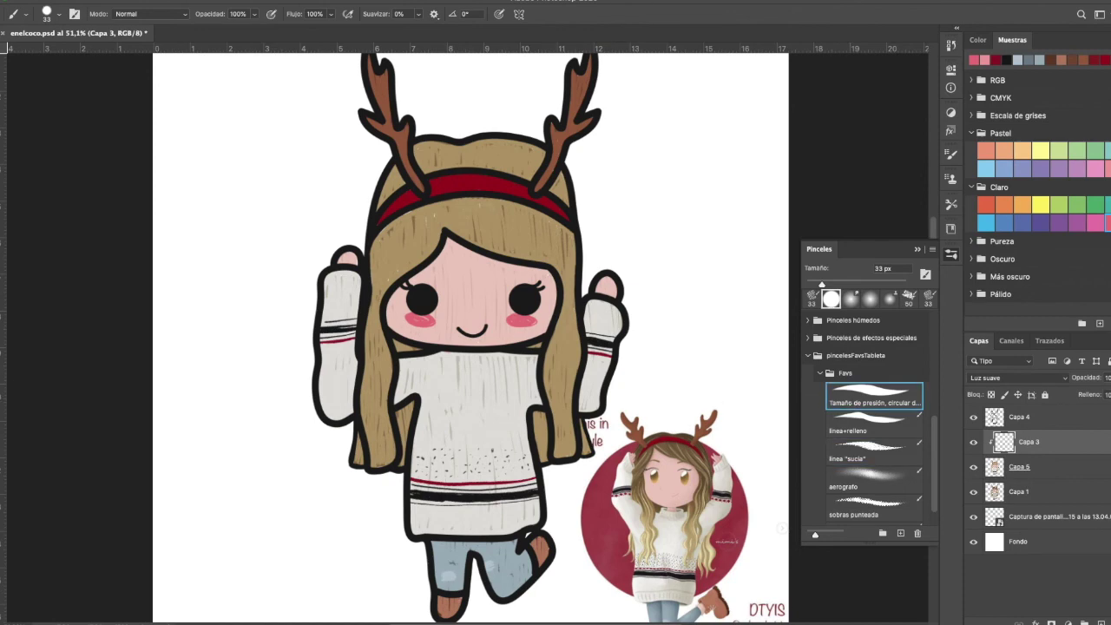
# Shade the sweater under the chin, the back hair locks and the sleeve edges beside the hair in black on Capa 3.
pyautogui.scroll(-2, 247, 460)
pyautogui.moveTo(403, 300)
pyautogui.mouseDown()
pyautogui.moveTo(460, 310)
pyautogui.moveTo(547, 298)
pyautogui.mouseUp()
pyautogui.moveTo(547, 369)
pyautogui.mouseDown()
pyautogui.moveTo(552, 411)
pyautogui.moveTo(542, 365)
pyautogui.mouseUp()
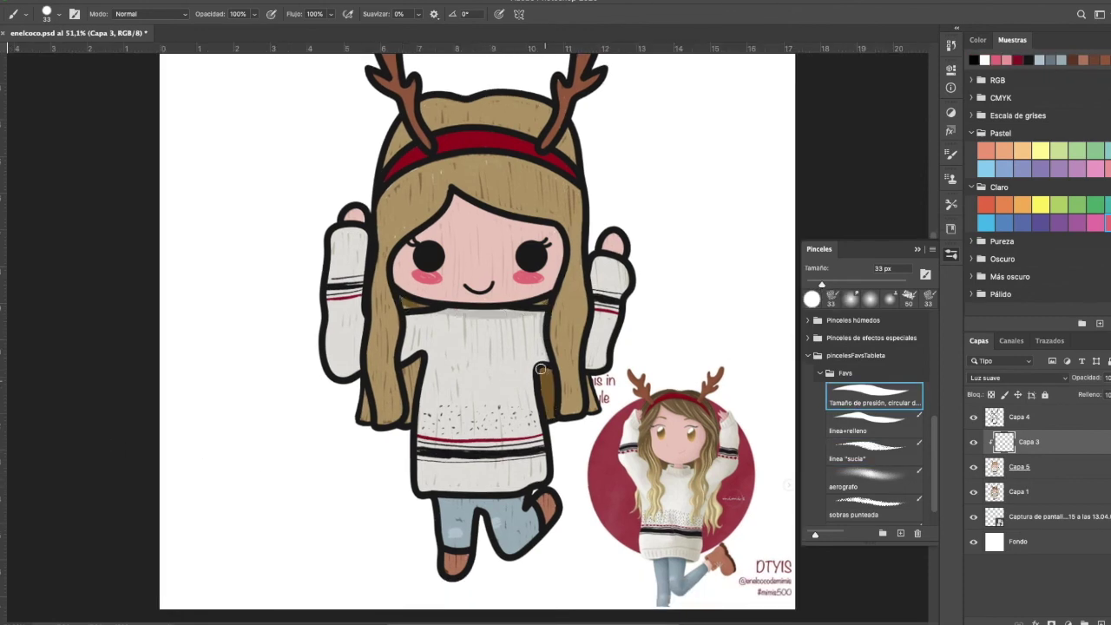
pyautogui.moveTo(596, 263); pyautogui.dragTo(590, 354)
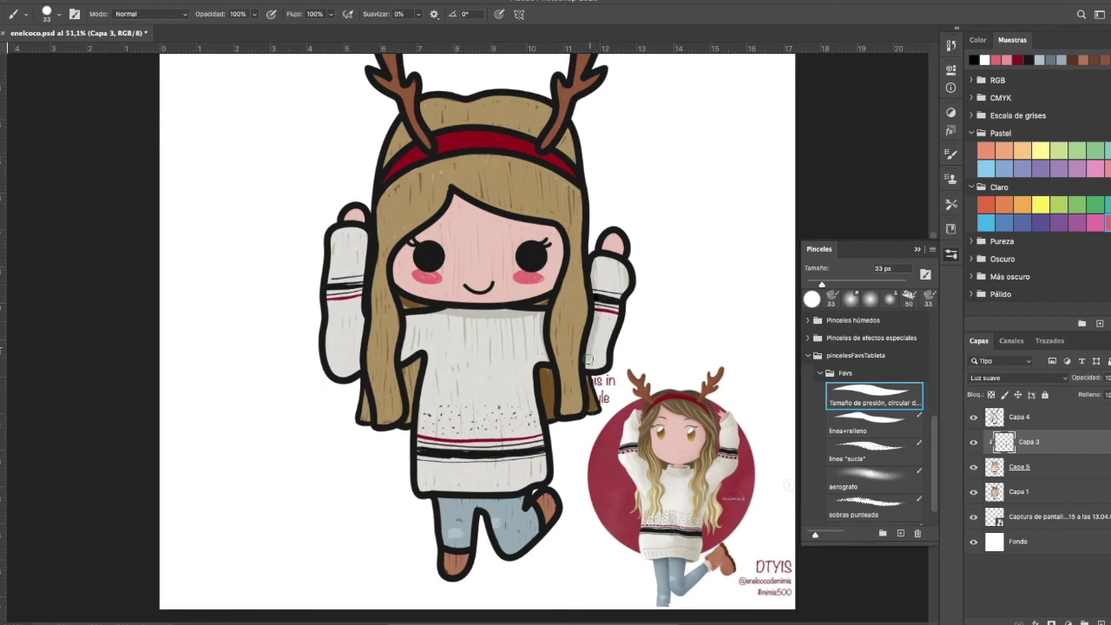
pyautogui.moveTo(364, 242); pyautogui.dragTo(361, 426)
pyautogui.moveTo(405, 363); pyautogui.dragTo(407, 422)
pyautogui.moveTo(405, 360); pyautogui.dragTo(403, 302)
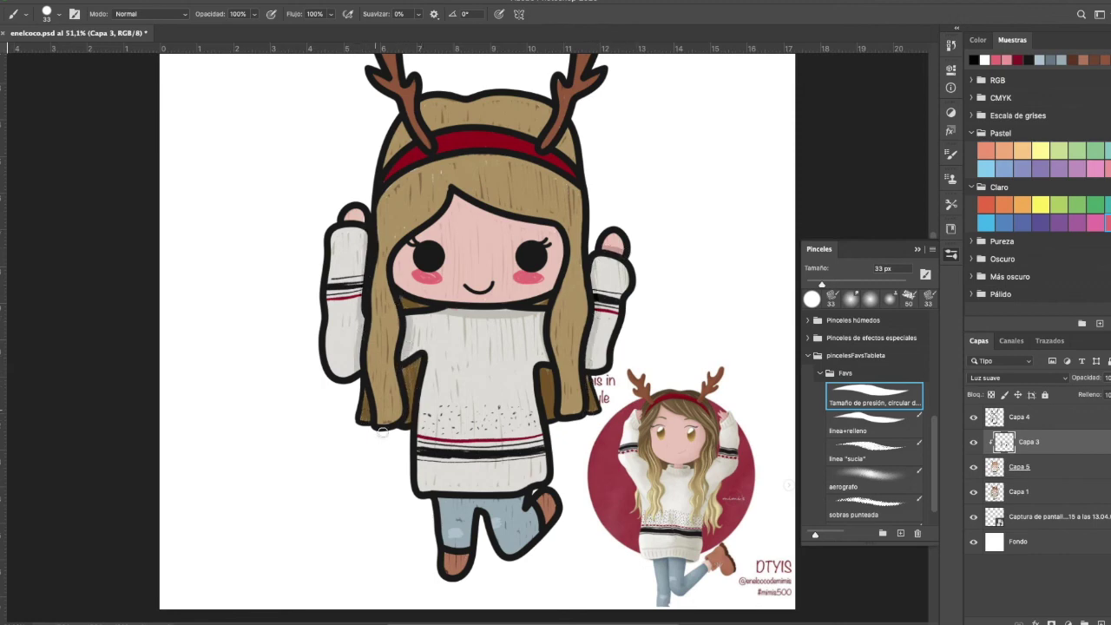
# Shade the trousers below the sweater, the shoe tops, the face along the fringe and the hair under the headband on Capa 3.
pyautogui.moveTo(444, 501); pyautogui.dragTo(526, 507)
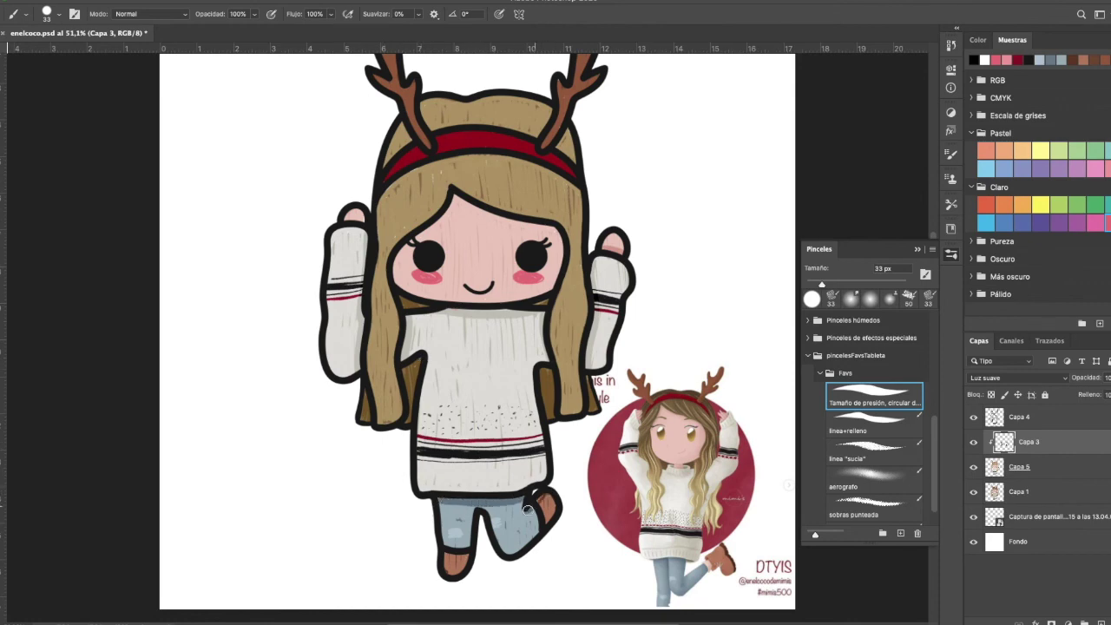
pyautogui.moveTo(468, 556); pyautogui.dragTo(446, 558)
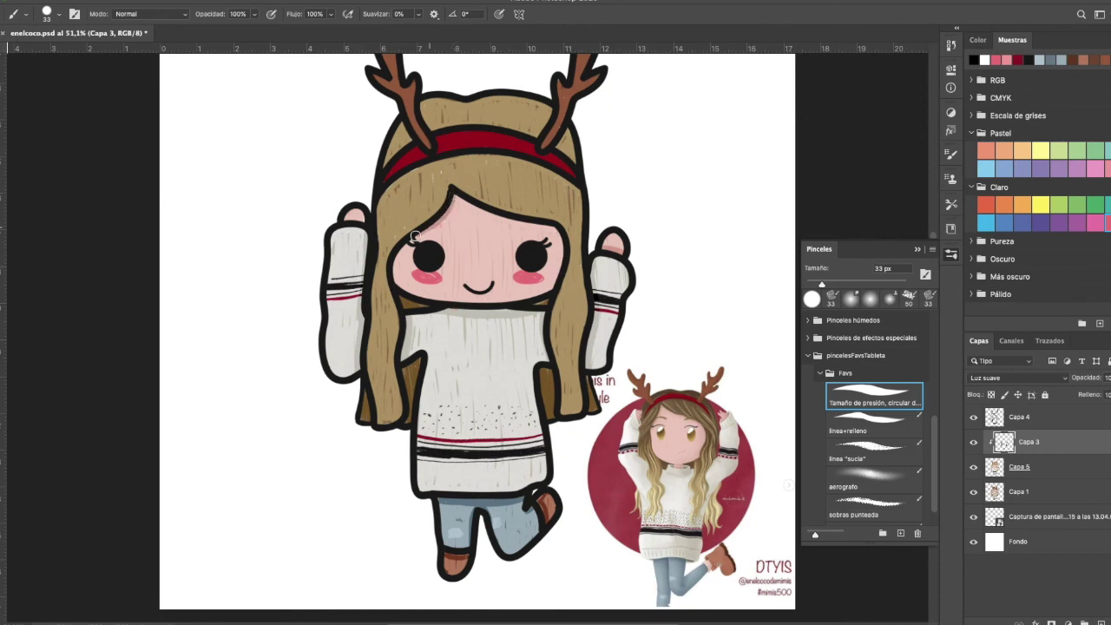
pyautogui.moveTo(473, 206)
pyautogui.mouseDown()
pyautogui.moveTo(567, 232)
pyautogui.moveTo(554, 290)
pyautogui.mouseUp()
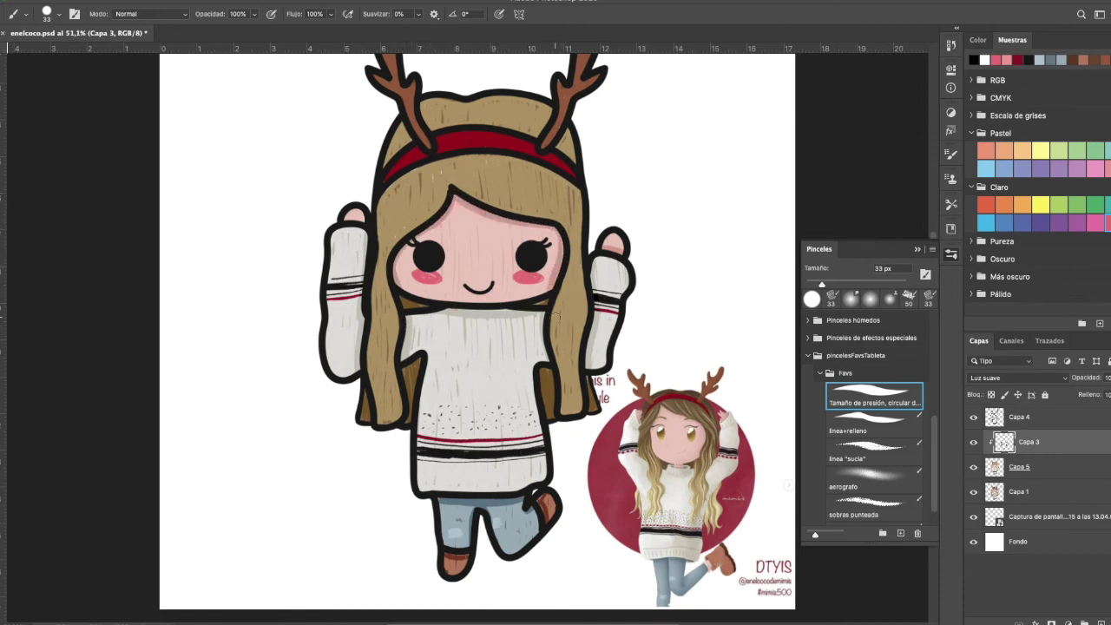
pyautogui.moveTo(375, 208)
pyautogui.mouseDown()
pyautogui.moveTo(438, 162)
pyautogui.moveTo(556, 170)
pyautogui.moveTo(582, 186)
pyautogui.mouseUp()
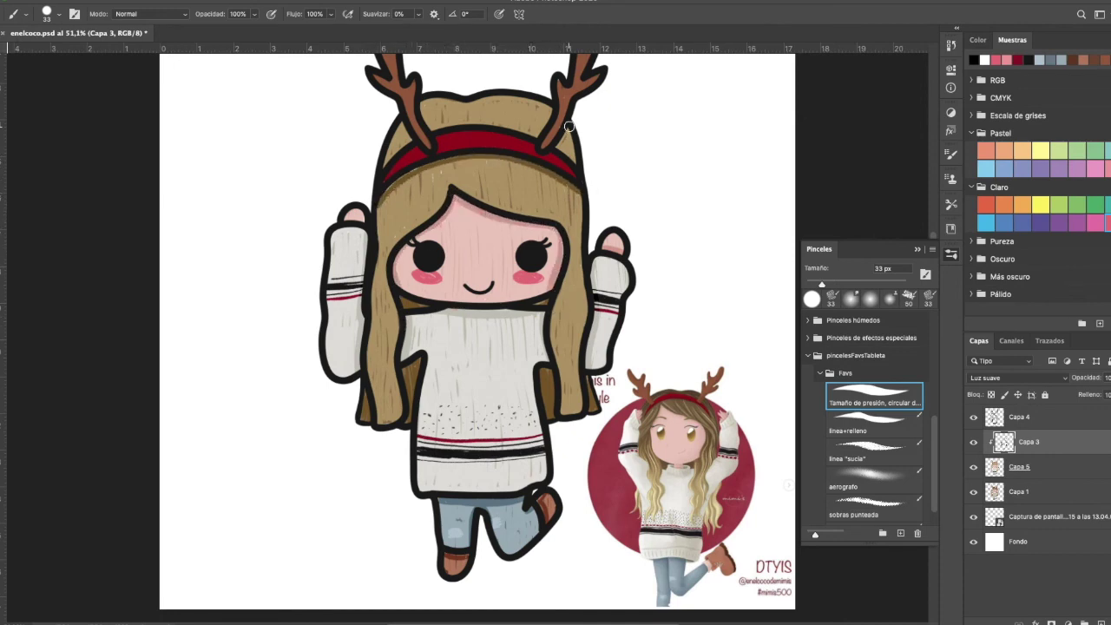
# Darken the headband at the antler bases in black and add white soft-light highlights to the hair edges and antlers on Capa 3.
pyautogui.moveTo(554, 140); pyautogui.dragTo(531, 156)
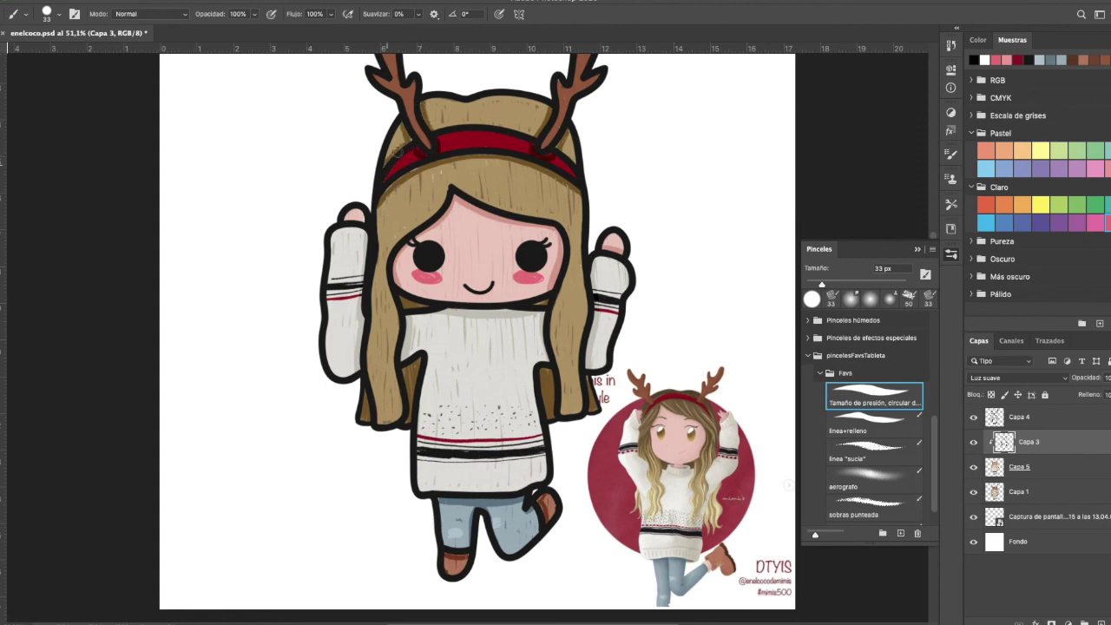
pyautogui.moveTo(461, 123); pyautogui.dragTo(533, 136)
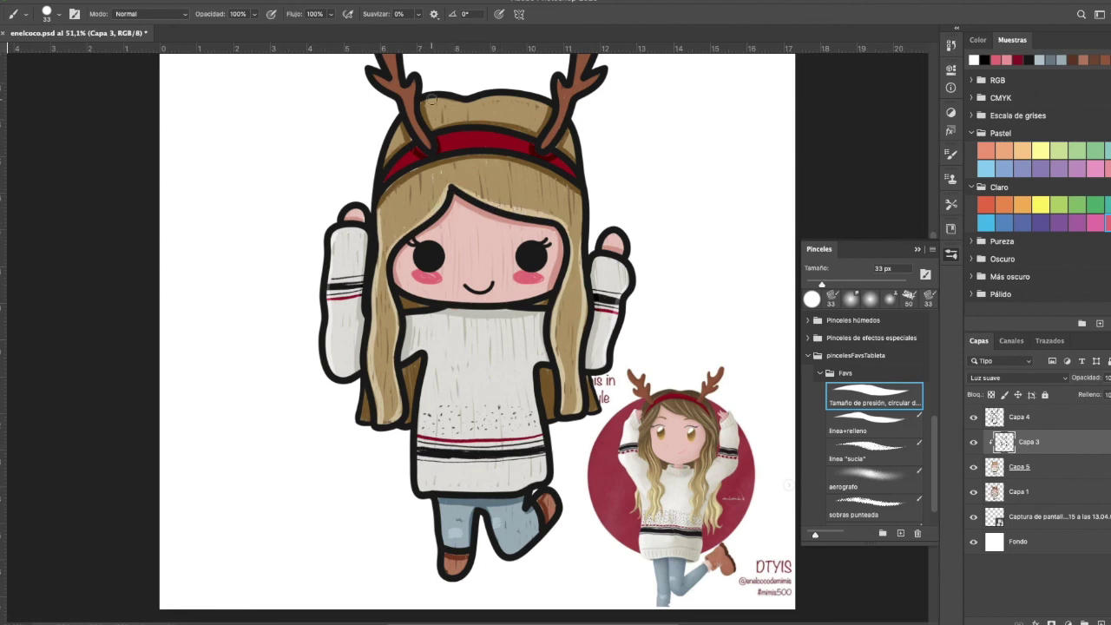
pyautogui.scroll(3, 363, 159)
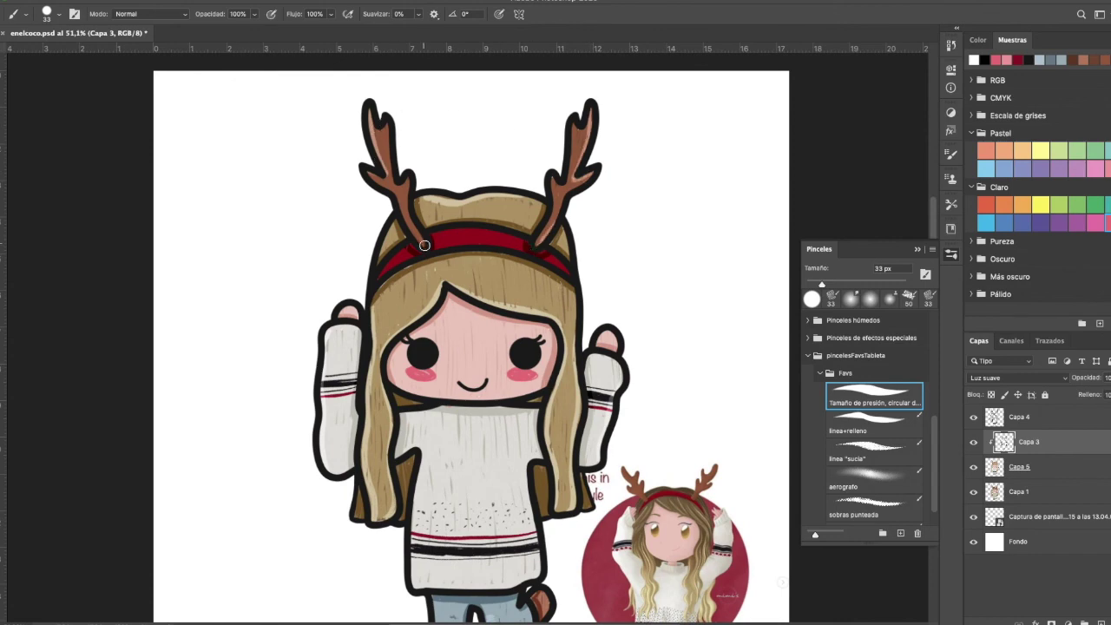
pyautogui.scroll(-5, 394, 196)
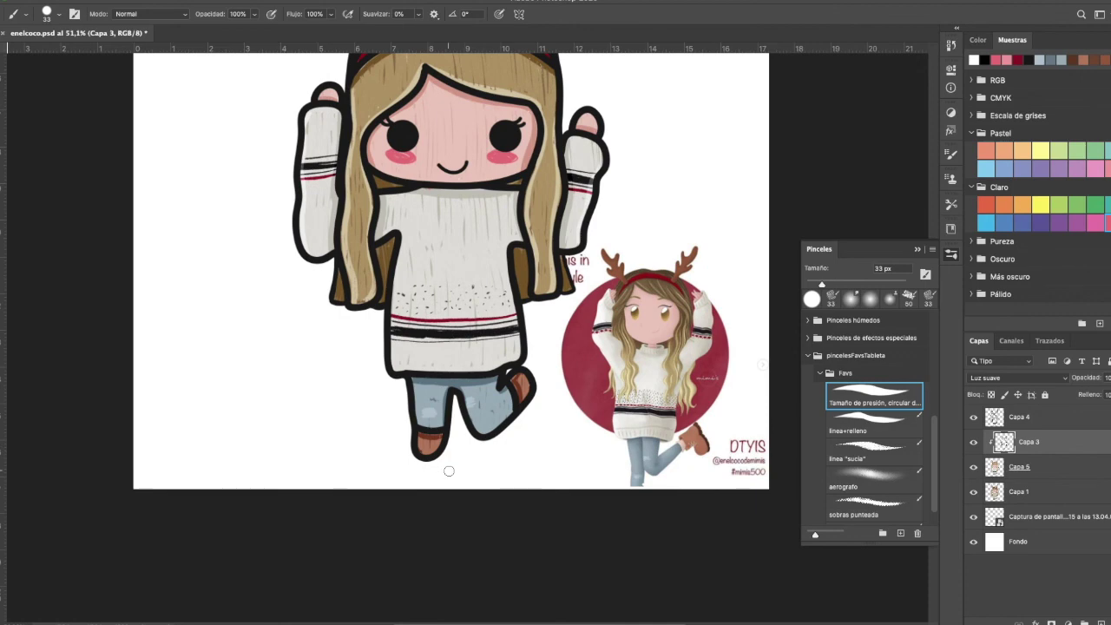
# Delete the reference screenshot layer and add a new empty layer directly above Fondo.
pyautogui.scroll(2, 449, 471)
pyautogui.click(997, 517)
pyautogui.press('Delete')
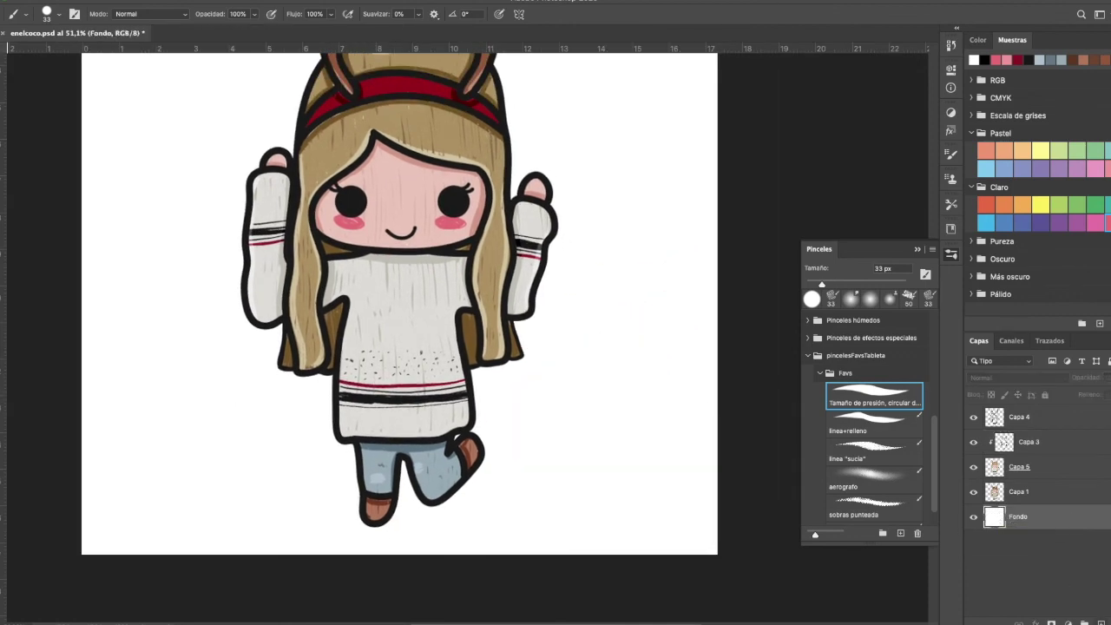
pyautogui.hotkey('ctrl', 'shift', 'alt', 'n')
# Make a circular selection behind the girl on Capa 6, spanning about 80% of the canvas width and reaching from the antlers to the trousers.
pyautogui.press('m')
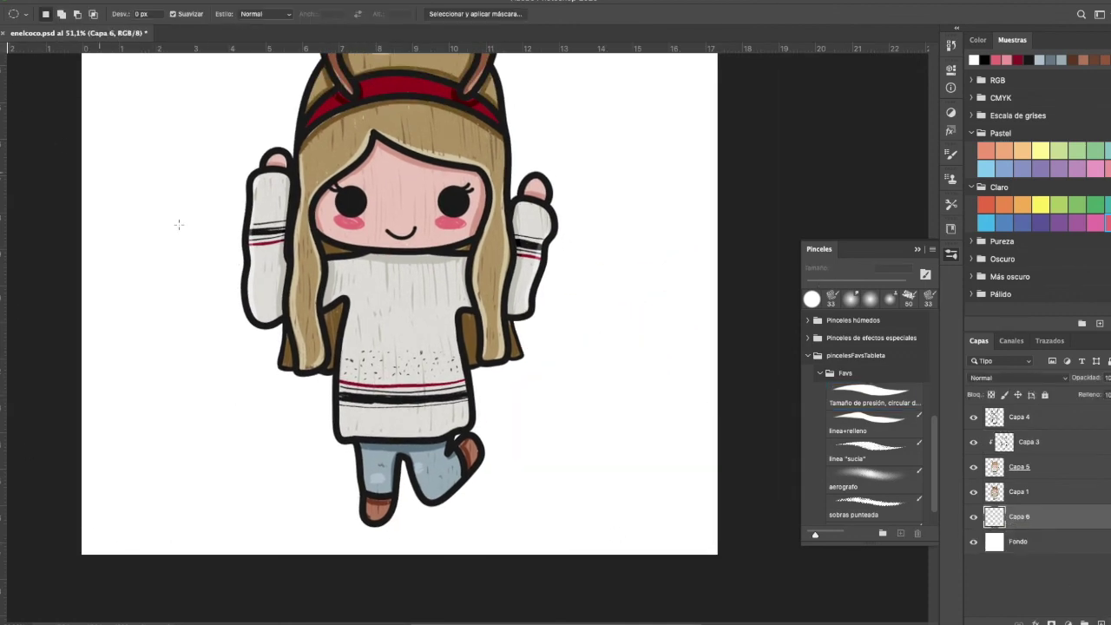
pyautogui.hotkey('ctrl', '-')
pyautogui.hotkey('ctrl', '-')
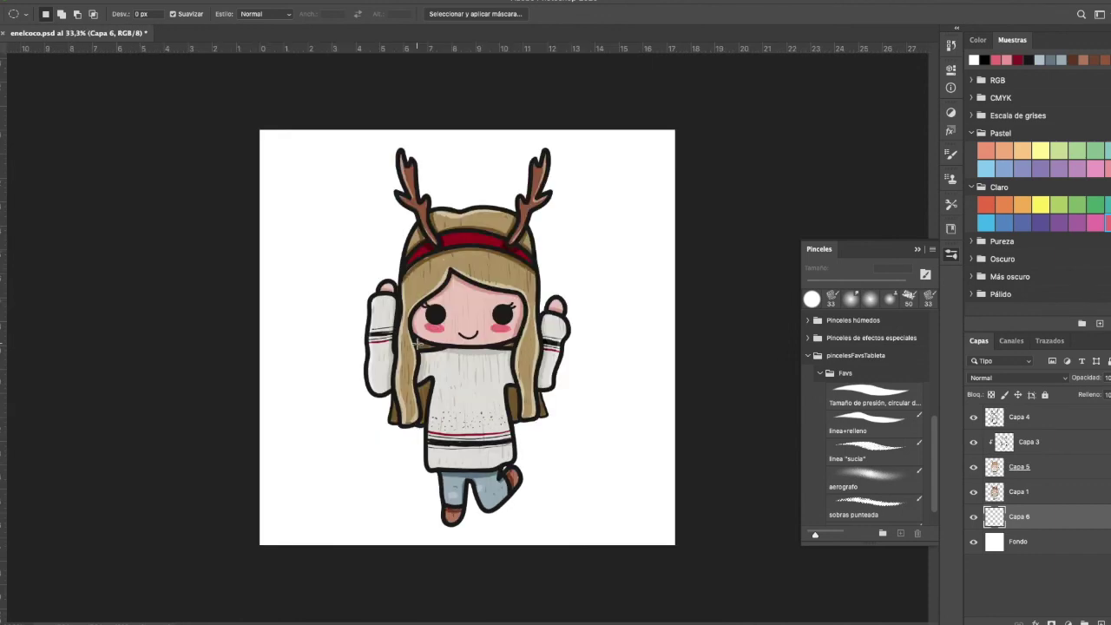
pyautogui.moveTo(467, 374); pyautogui.dragTo(73, 538)
pyautogui.moveTo(336, 454); pyautogui.dragTo(335, 405)
# Paint the circle on Capa 6 with dark red 641220 strokes using the línea "sucia" brush at 81 px, leaving white streaks, and deselect.
pyautogui.press('b')
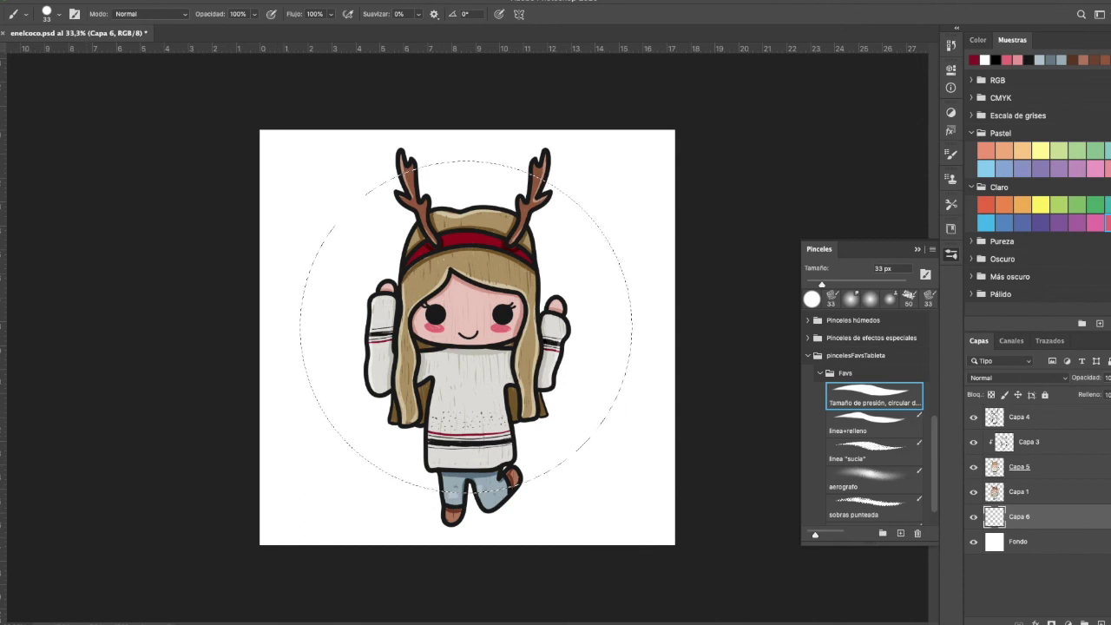
pyautogui.click(3, 403)
pyautogui.click(645, 315)
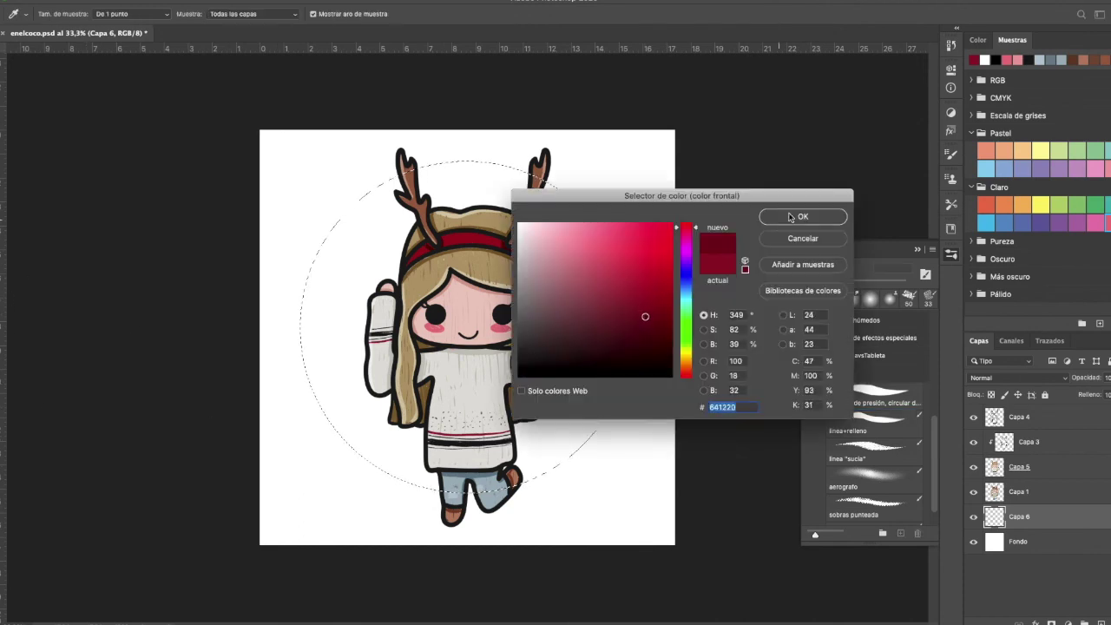
pyautogui.click(794, 216)
pyautogui.click(856, 455)
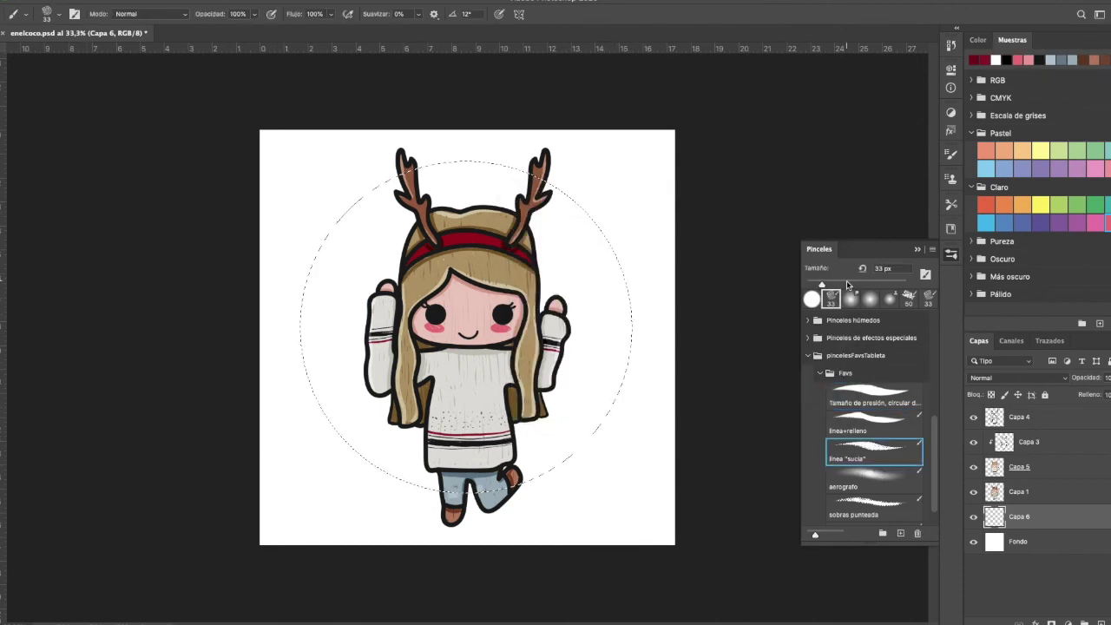
pyautogui.moveTo(612, 247); pyautogui.dragTo(629, 399)
pyautogui.moveTo(606, 216)
pyautogui.mouseDown()
pyautogui.moveTo(625, 330)
pyautogui.moveTo(618, 248)
pyautogui.moveTo(604, 341)
pyautogui.moveTo(583, 192)
pyautogui.moveTo(567, 194)
pyautogui.moveTo(578, 352)
pyautogui.moveTo(547, 396)
pyautogui.moveTo(533, 315)
pyautogui.moveTo(576, 258)
pyautogui.moveTo(542, 423)
pyautogui.moveTo(515, 467)
pyautogui.mouseUp()
pyautogui.moveTo(452, 527)
pyautogui.mouseDown()
pyautogui.moveTo(396, 351)
pyautogui.moveTo(370, 491)
pyautogui.moveTo(363, 439)
pyautogui.moveTo(392, 277)
pyautogui.moveTo(384, 155)
pyautogui.moveTo(433, 228)
pyautogui.moveTo(458, 155)
pyautogui.moveTo(471, 185)
pyautogui.moveTo(516, 215)
pyautogui.moveTo(540, 278)
pyautogui.moveTo(415, 512)
pyautogui.moveTo(362, 205)
pyautogui.moveTo(347, 501)
pyautogui.moveTo(341, 341)
pyautogui.moveTo(310, 233)
pyautogui.moveTo(300, 294)
pyautogui.moveTo(320, 229)
pyautogui.moveTo(371, 307)
pyautogui.moveTo(365, 240)
pyautogui.moveTo(346, 366)
pyautogui.moveTo(315, 251)
pyautogui.moveTo(373, 397)
pyautogui.moveTo(358, 481)
pyautogui.mouseUp()
pyautogui.press('super+d')
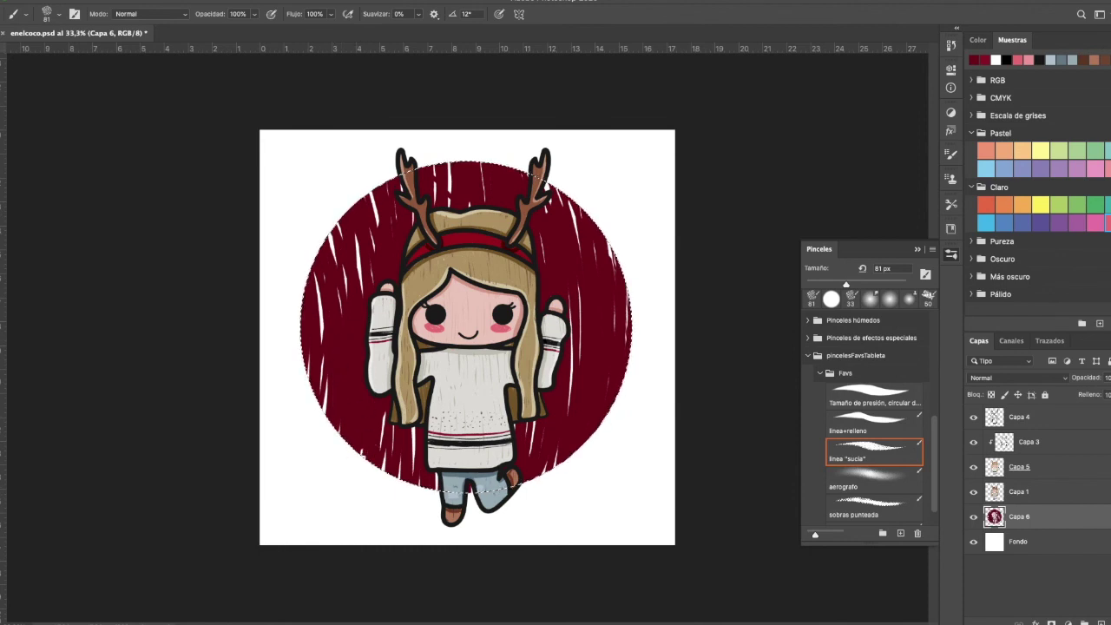
# Return to the soft-light shading layer Capa 3.
pyautogui.click(1010, 445)
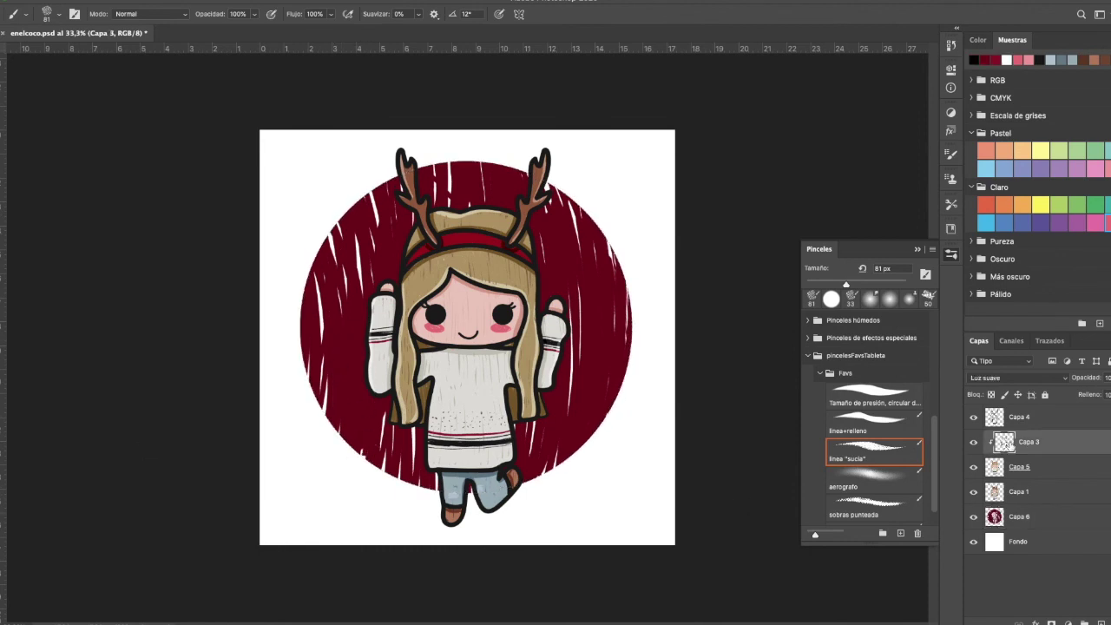